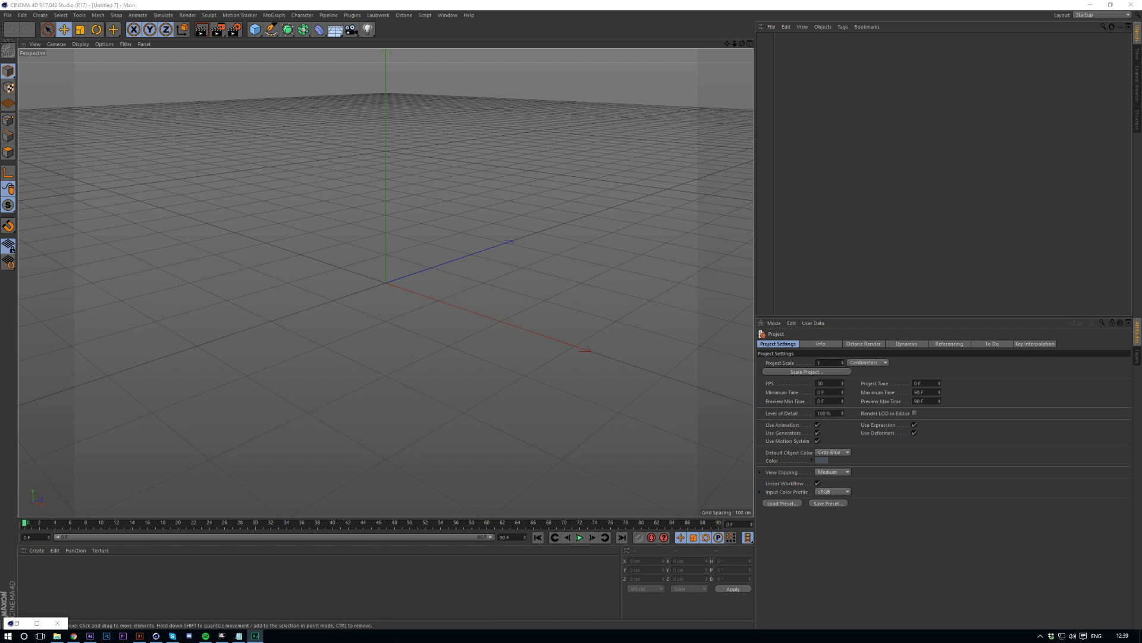
Open the Slug folder of the Landscape Kit and examine its height map, normal map and OBJ file.
drag(1141, 268, 707, 209)
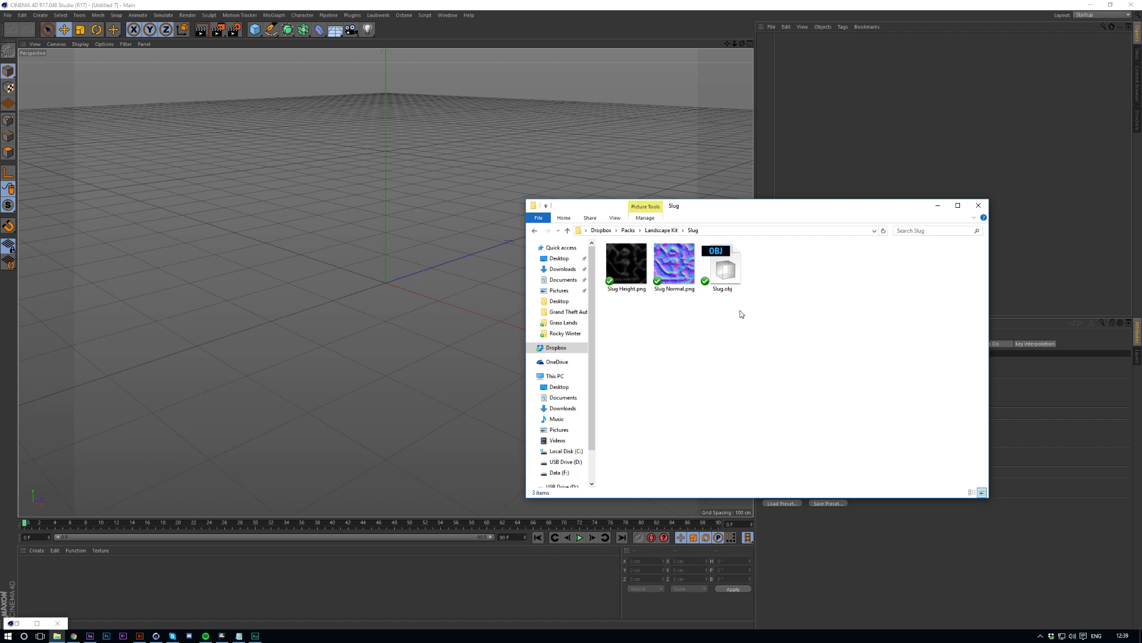
drag(670, 309, 767, 269)
click(785, 303)
click(730, 278)
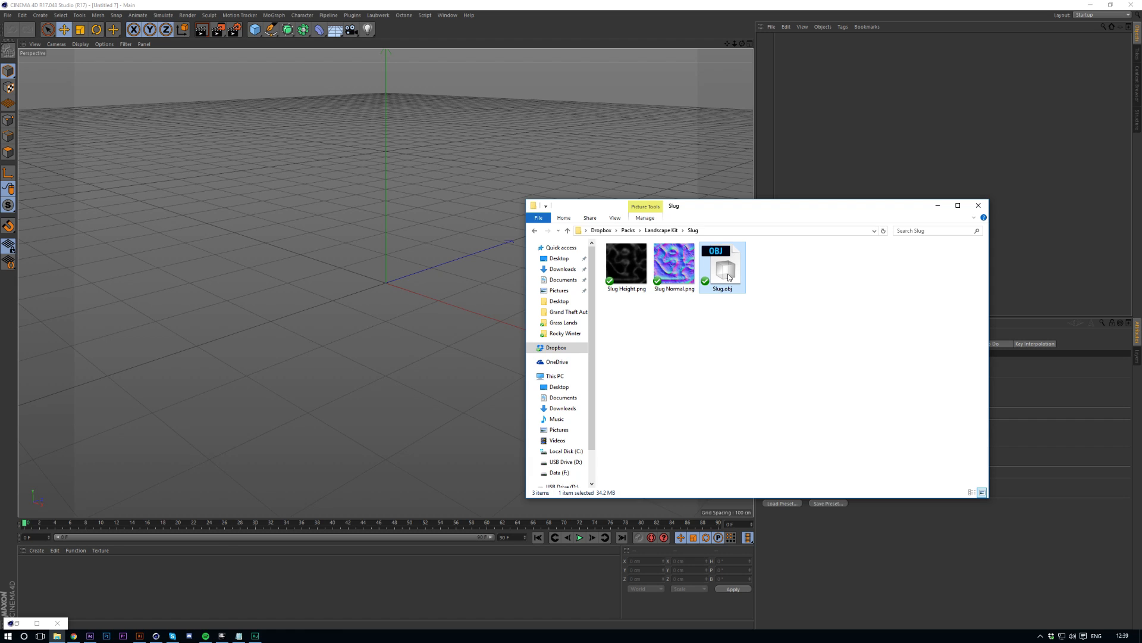
click(663, 328)
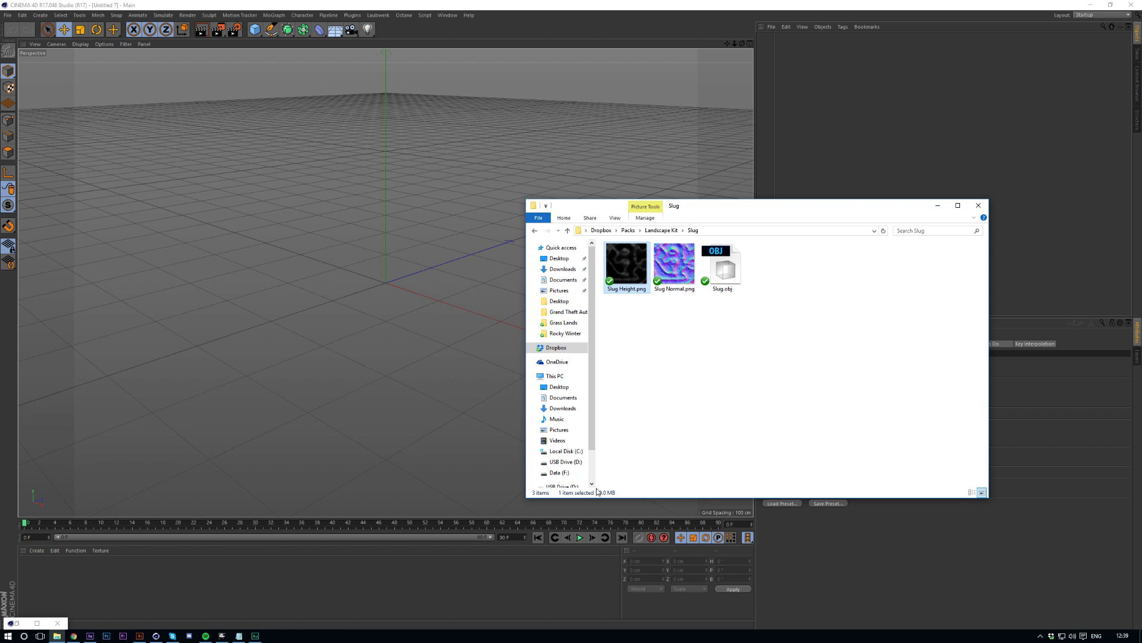
click(723, 279)
click(765, 361)
click(730, 278)
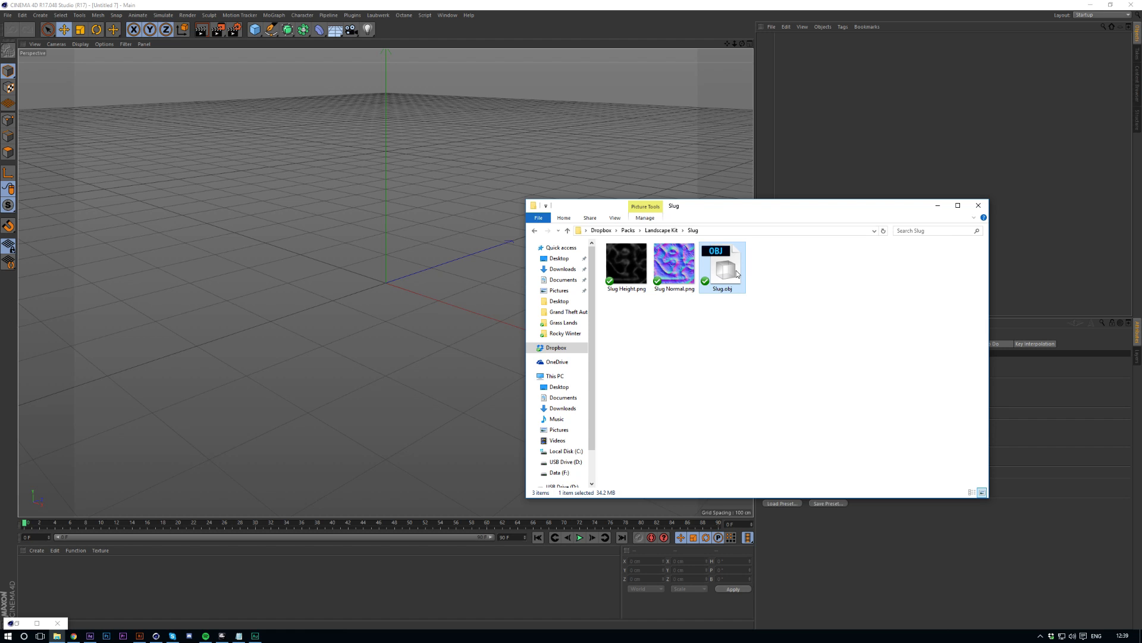
drag(767, 215, 809, 218)
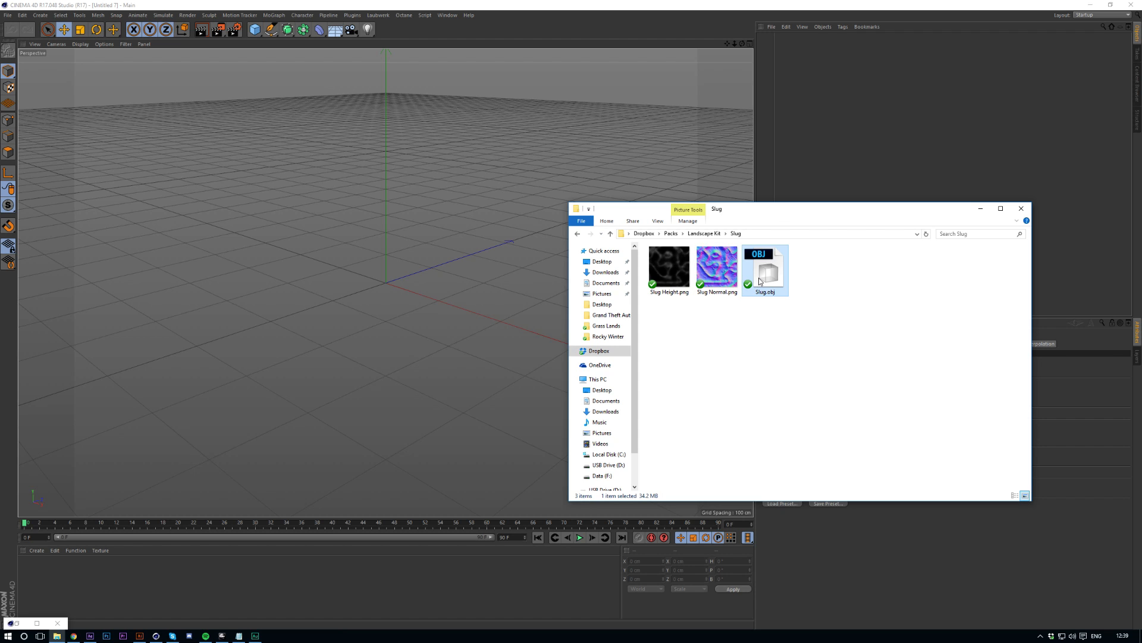
Import Slug.obj into Cinema 4D at a scale of 800 centimeters and tilt the terrain mesh to a pitch of -26°.
drag(759, 277, 526, 281)
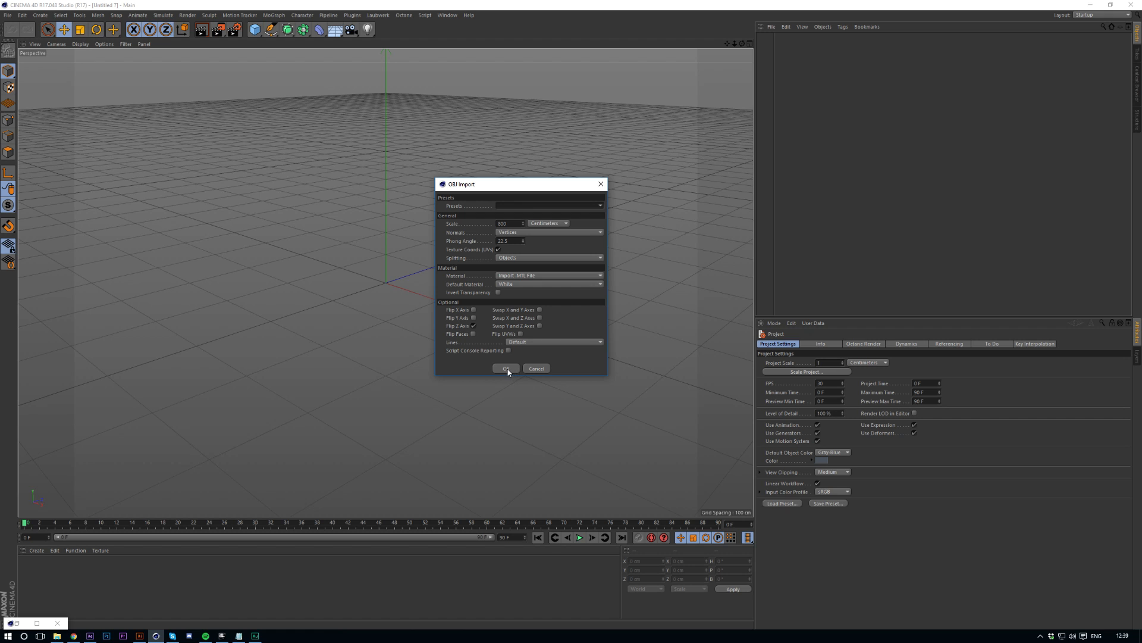
click(506, 369)
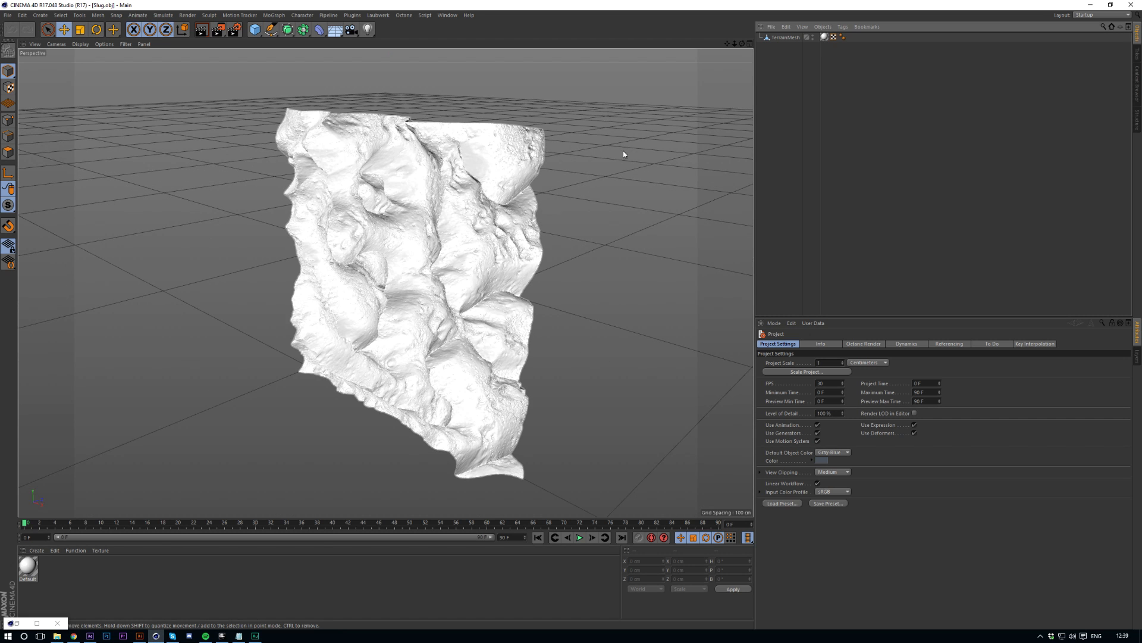
click(784, 37)
click(785, 343)
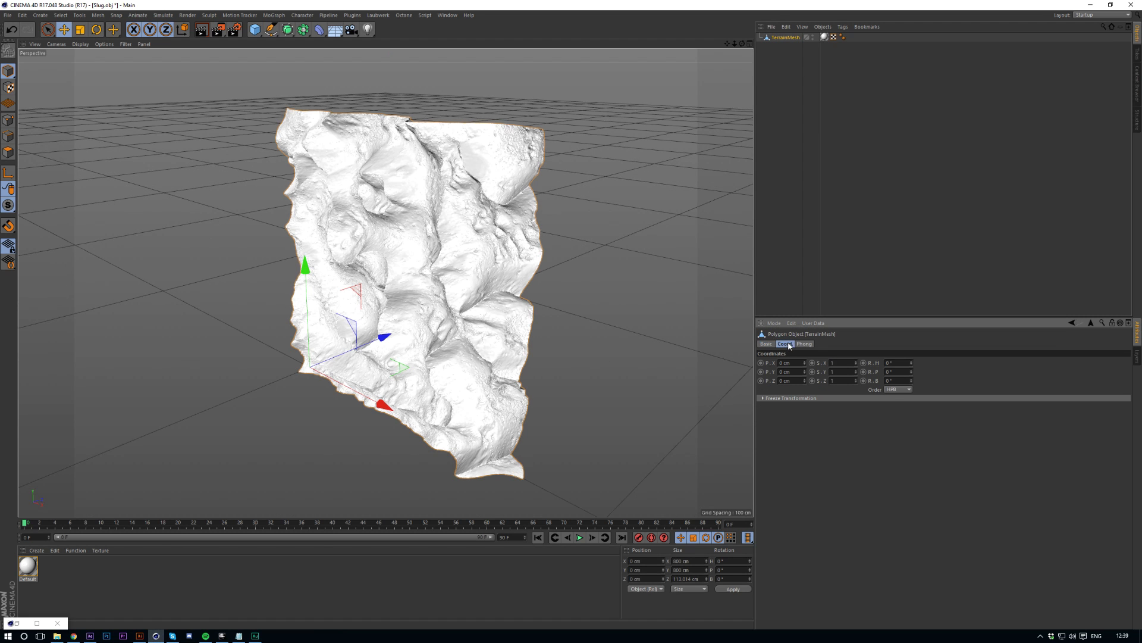
drag(911, 371, 912, 392)
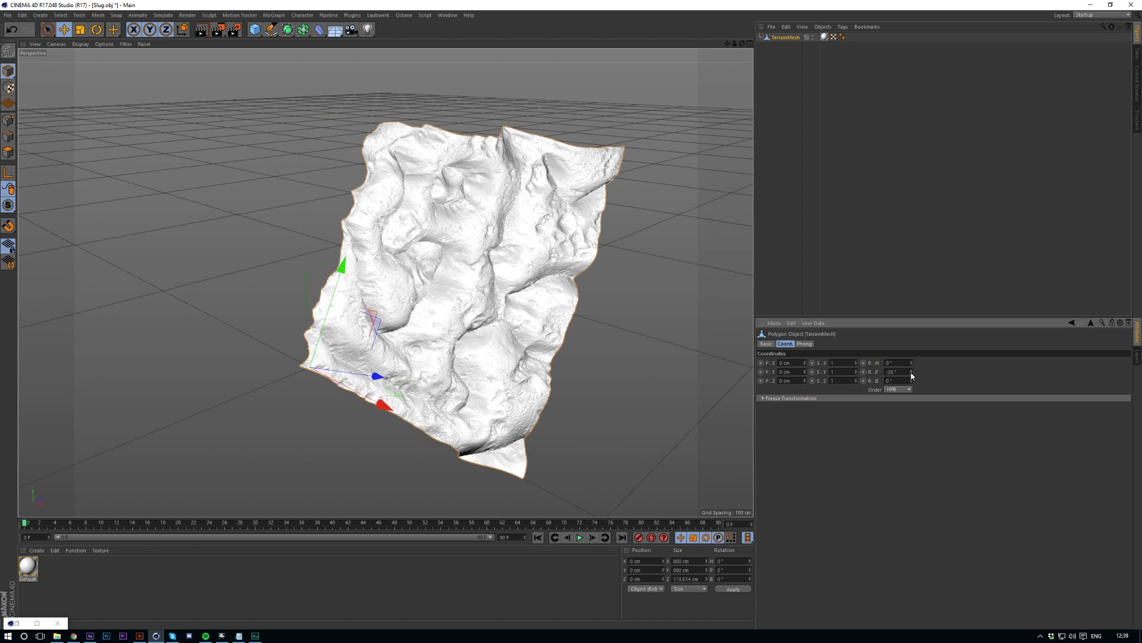
Import Slug.obj again from its folder as a fresh scene under the same name, at a scale of 800 centimeters.
key(alt+Tab)
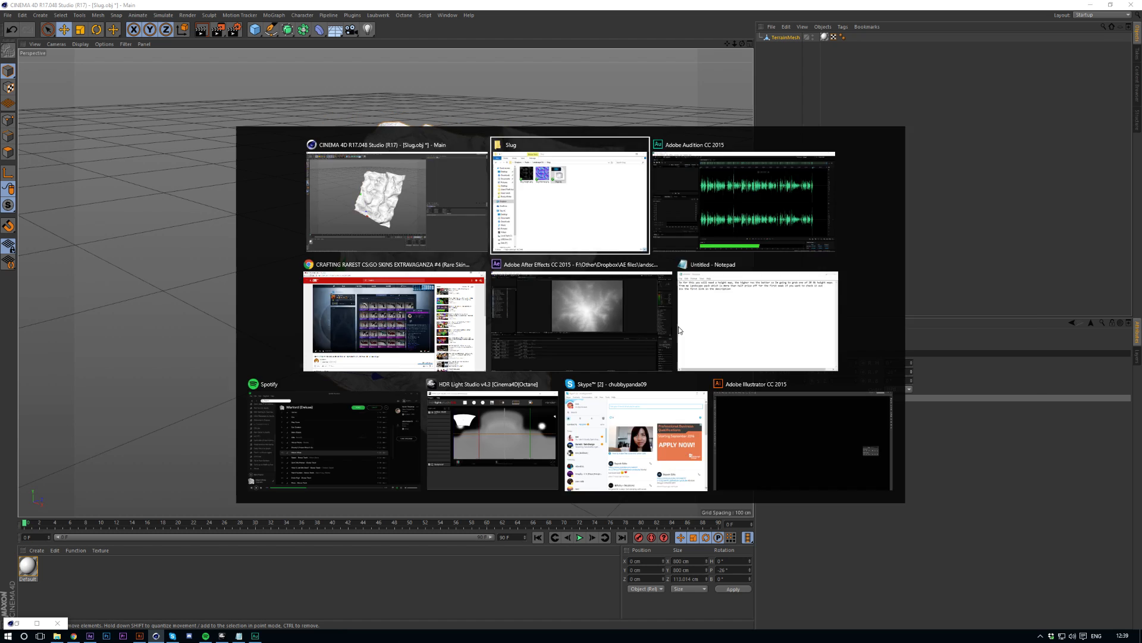
double_click(764, 284)
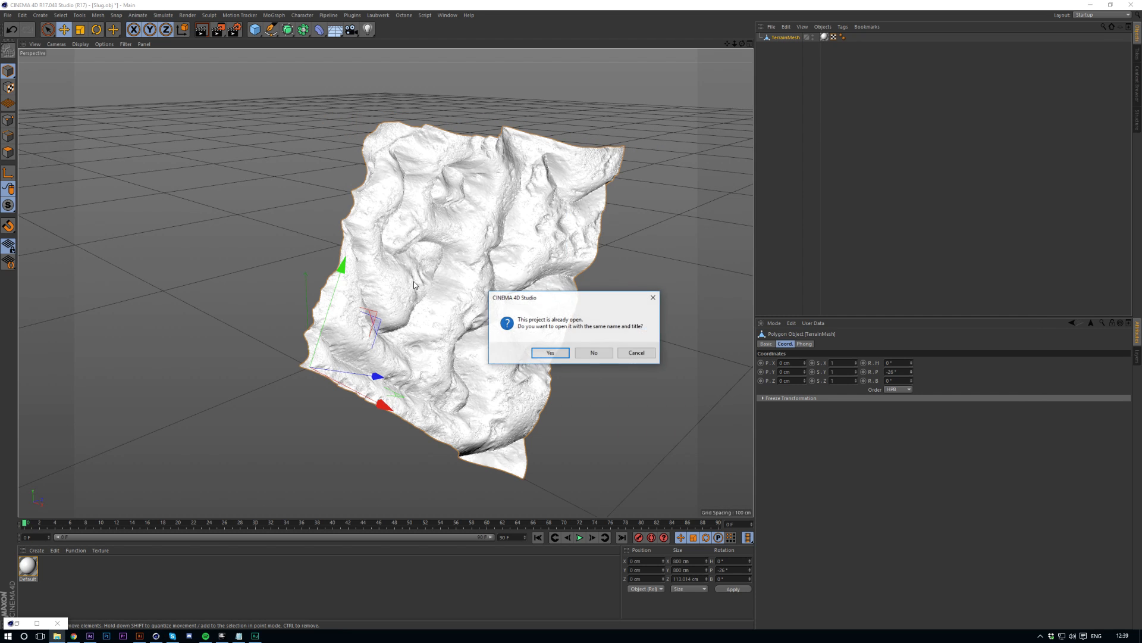
click(546, 351)
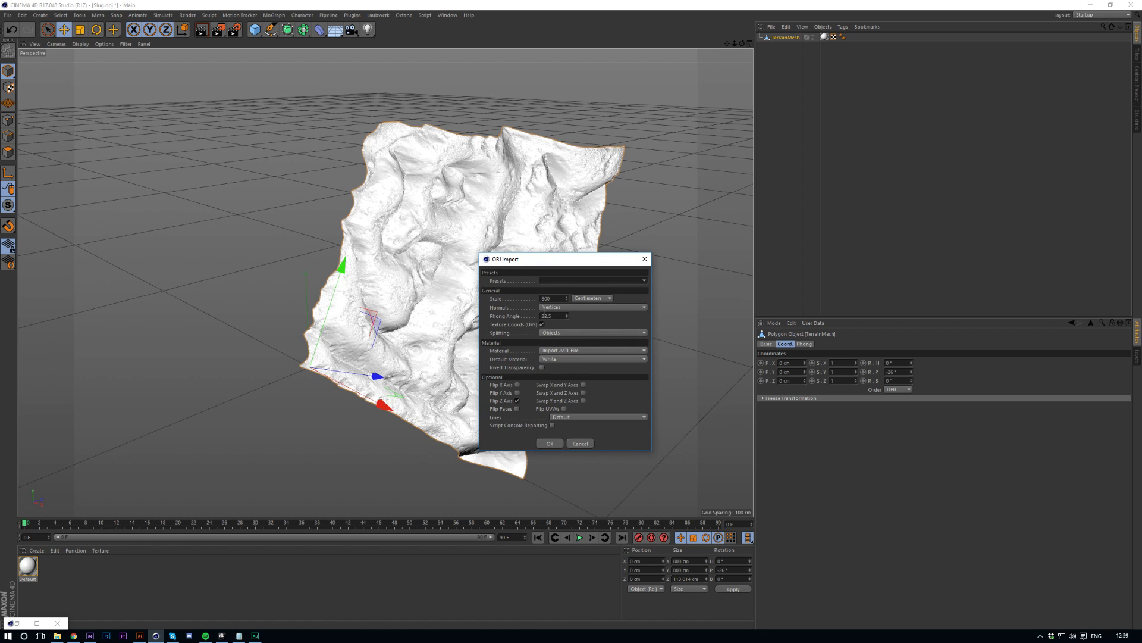
double_click(557, 298)
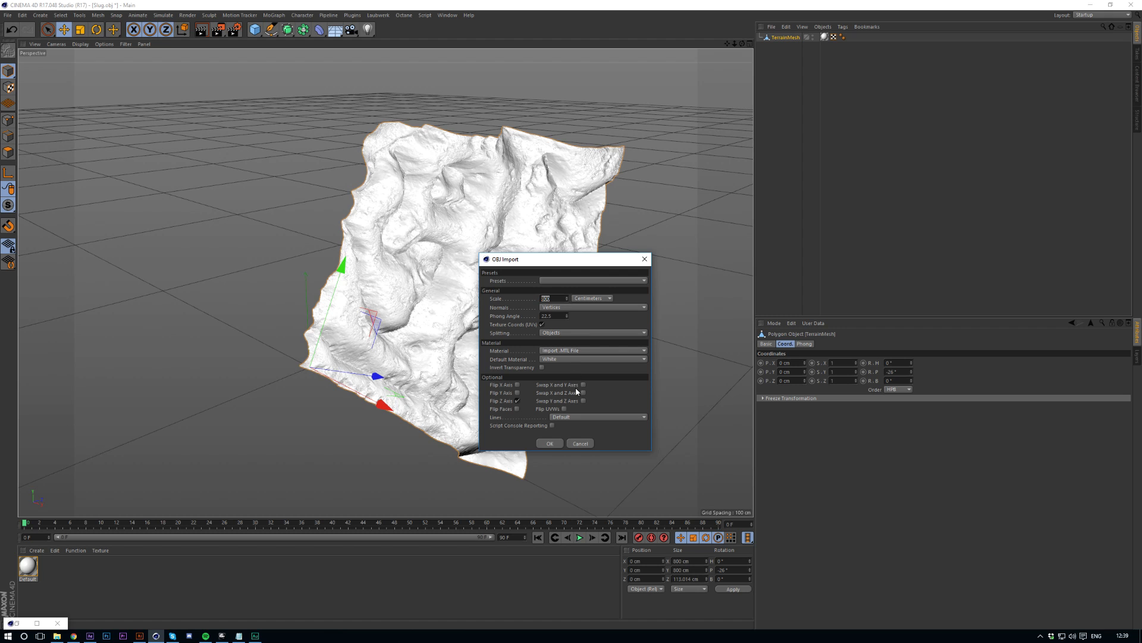
double_click(557, 317)
key(Return)
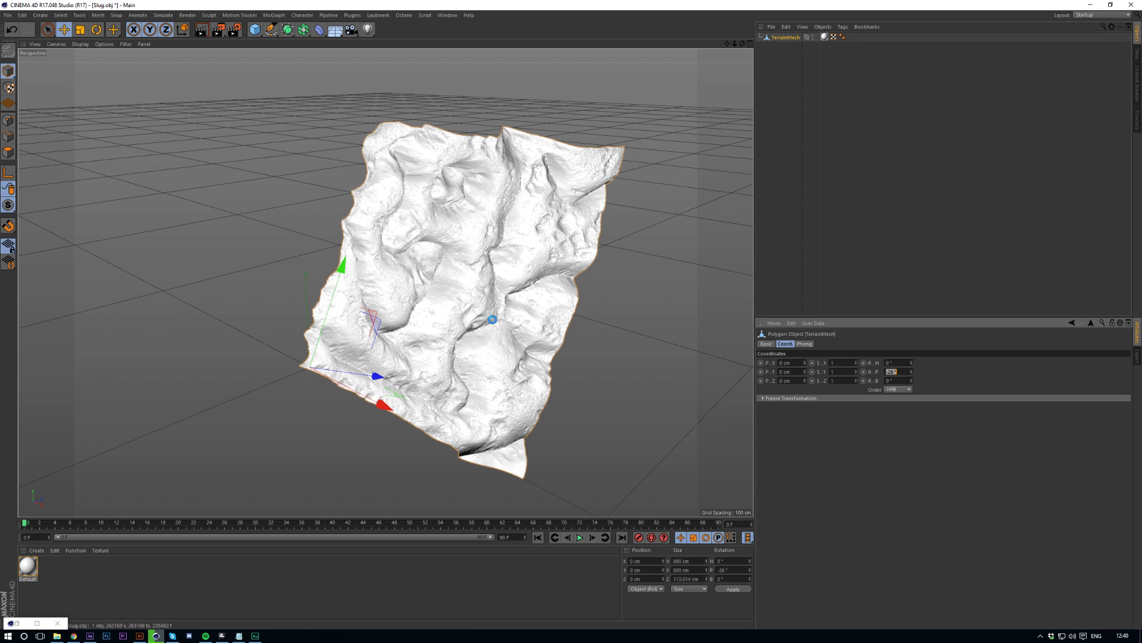
key(ctrl+z)
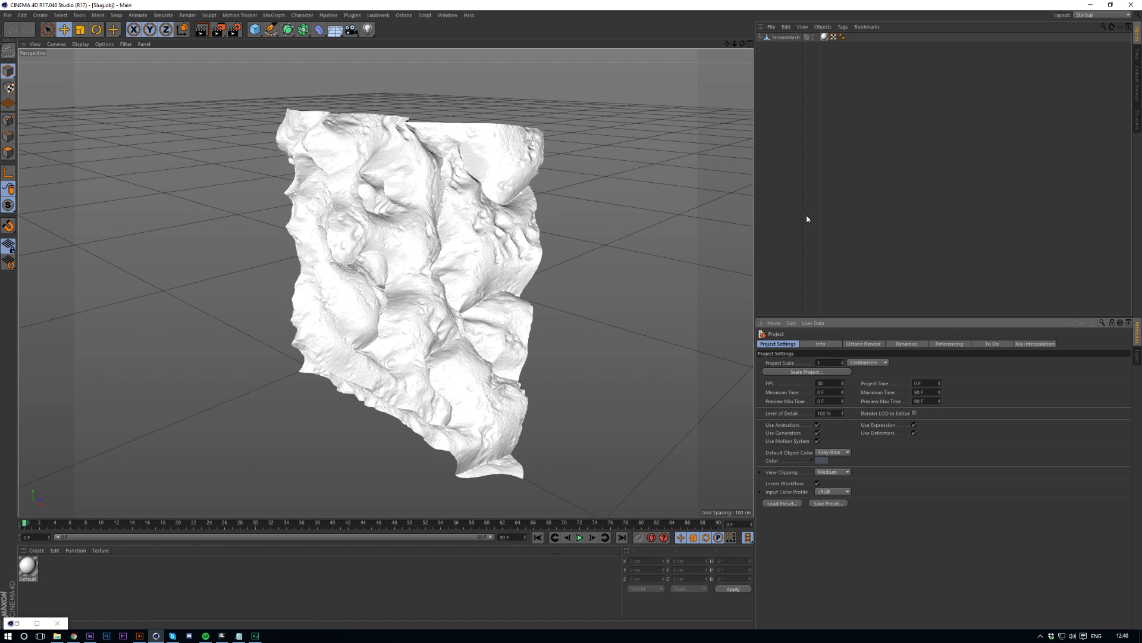
Place the terrain mesh inside a Subdivision Surface generator.
drag(735, 44, 745, 56)
click(781, 38)
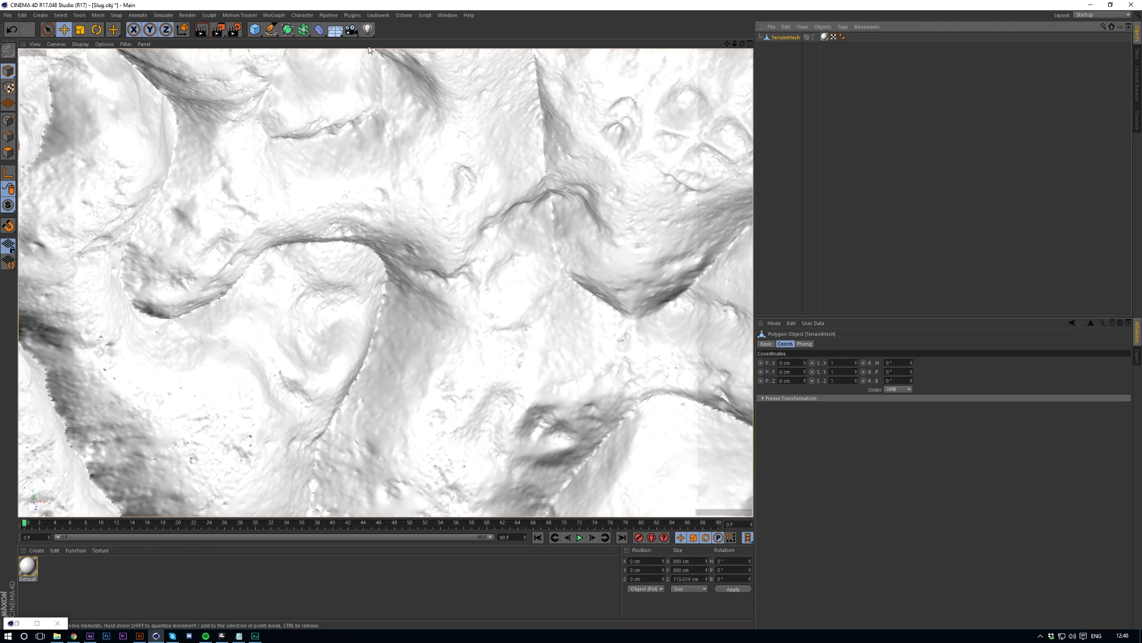
alt+click(287, 29)
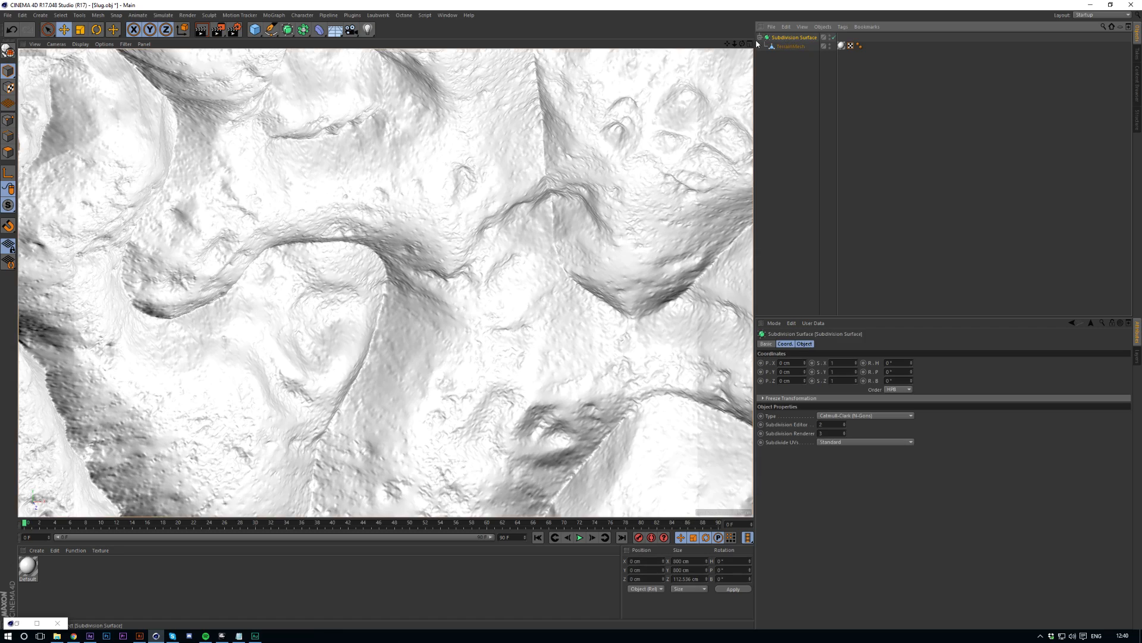
Compare the terrain with and without subdivision, leaving the Subdivision Surface disabled.
drag(734, 44, 742, 12)
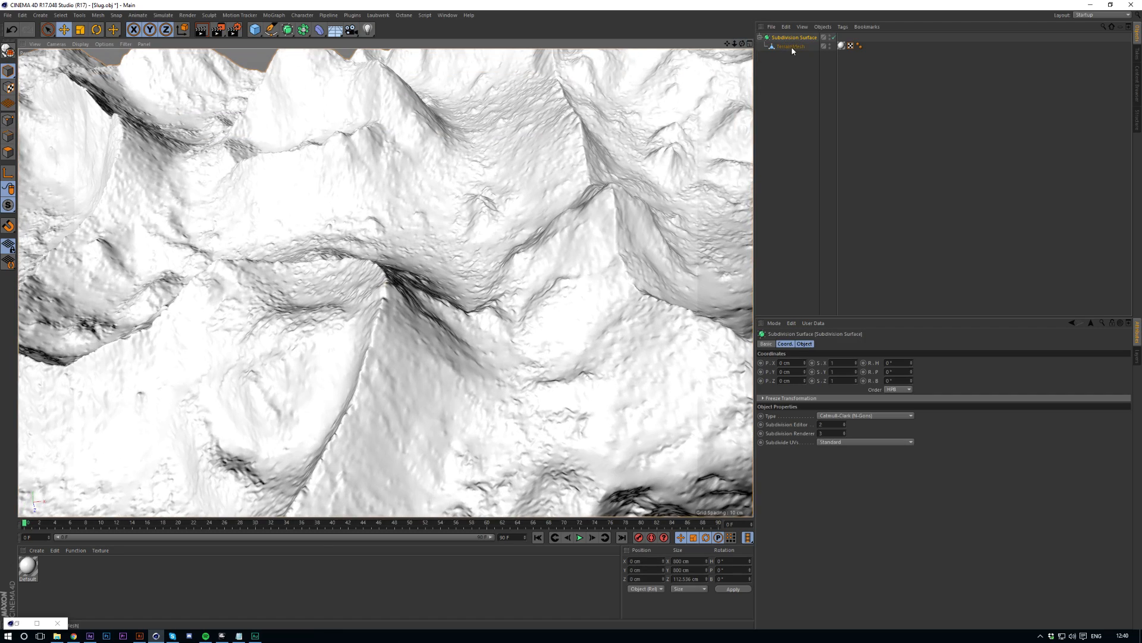
click(834, 37)
click(833, 37)
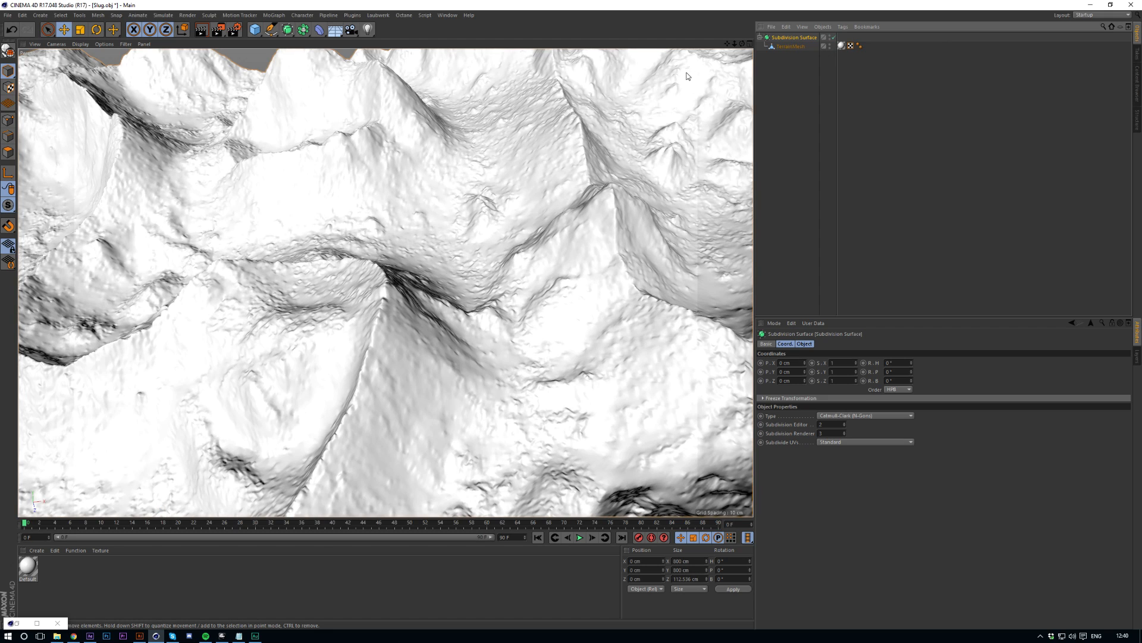
drag(735, 44, 742, 90)
click(833, 36)
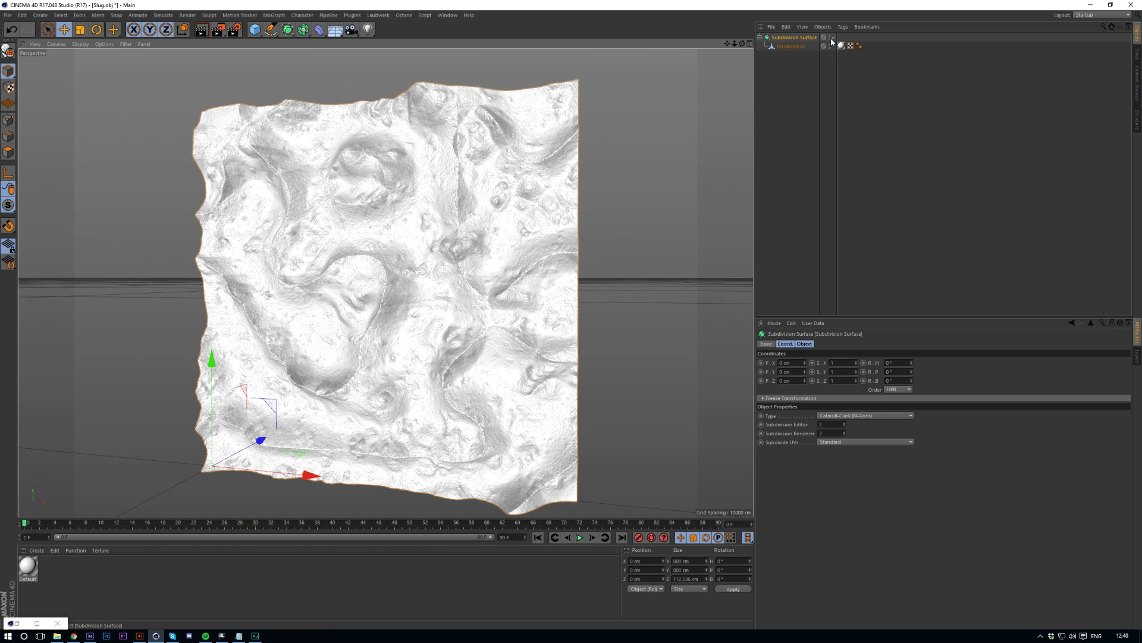
Set the terrain mesh's pitch rotation to -90° so that it lies flat.
click(791, 46)
click(888, 371)
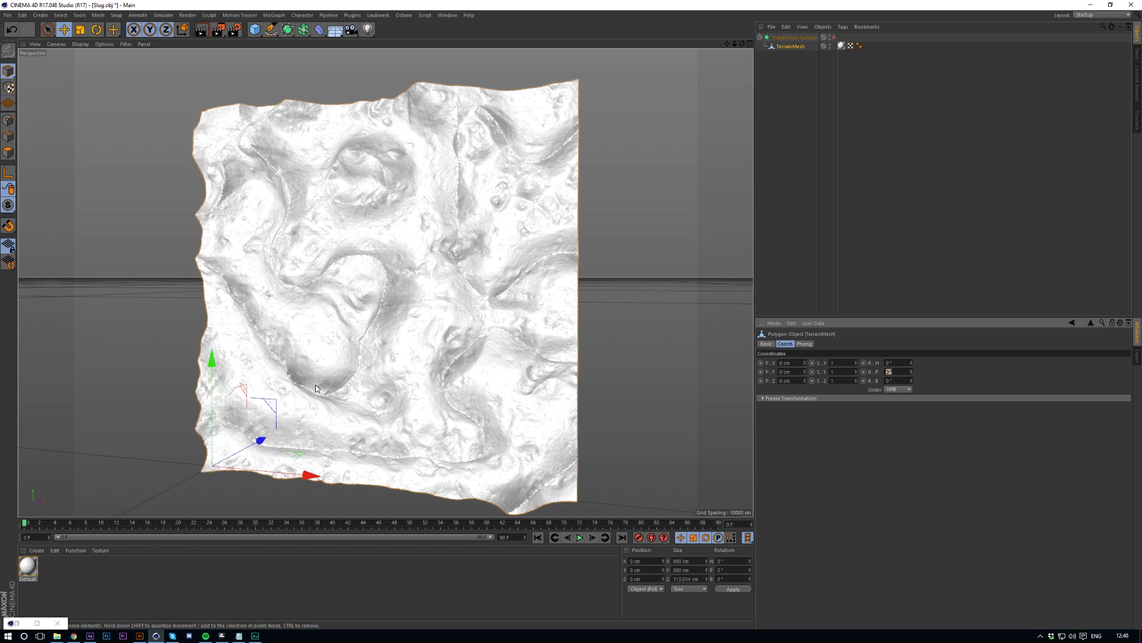
text(-90)
key(Return)
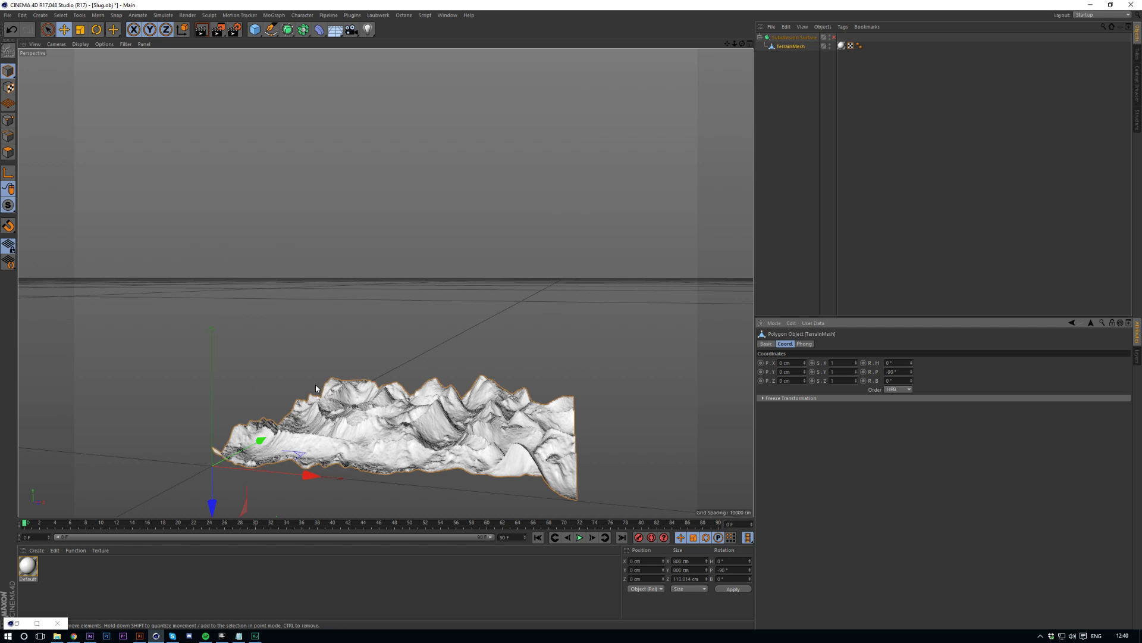
Centre the terrain mesh roughly on the world origin in the Top view, at about X -400 cm and Z -363 cm.
click(750, 43)
scroll(733, 50, down, 4)
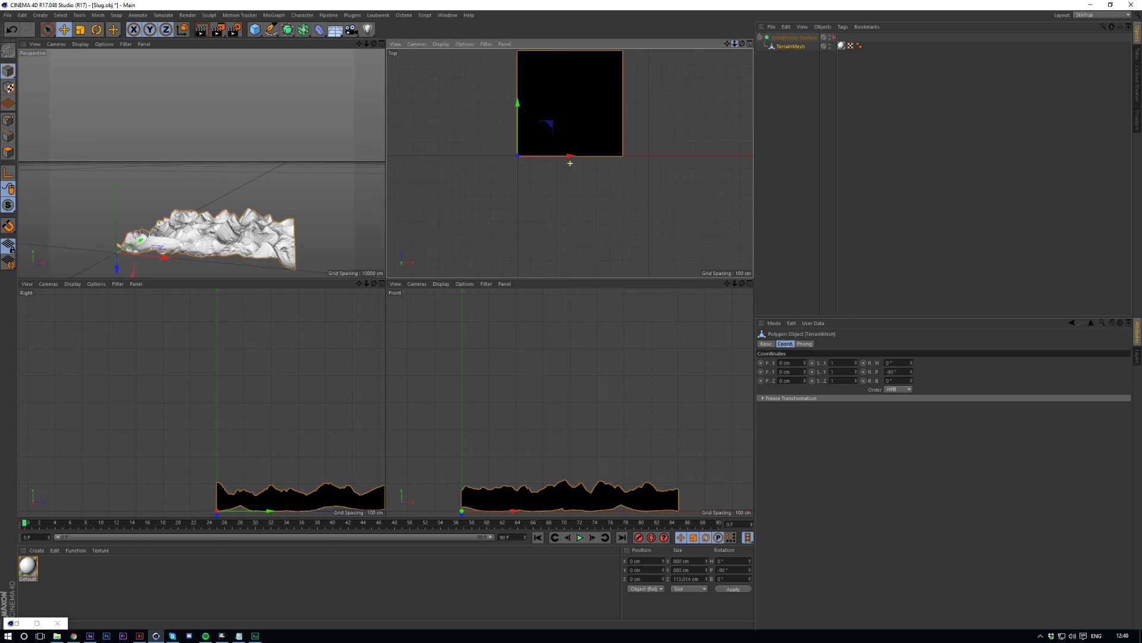
drag(621, 99, 559, 148)
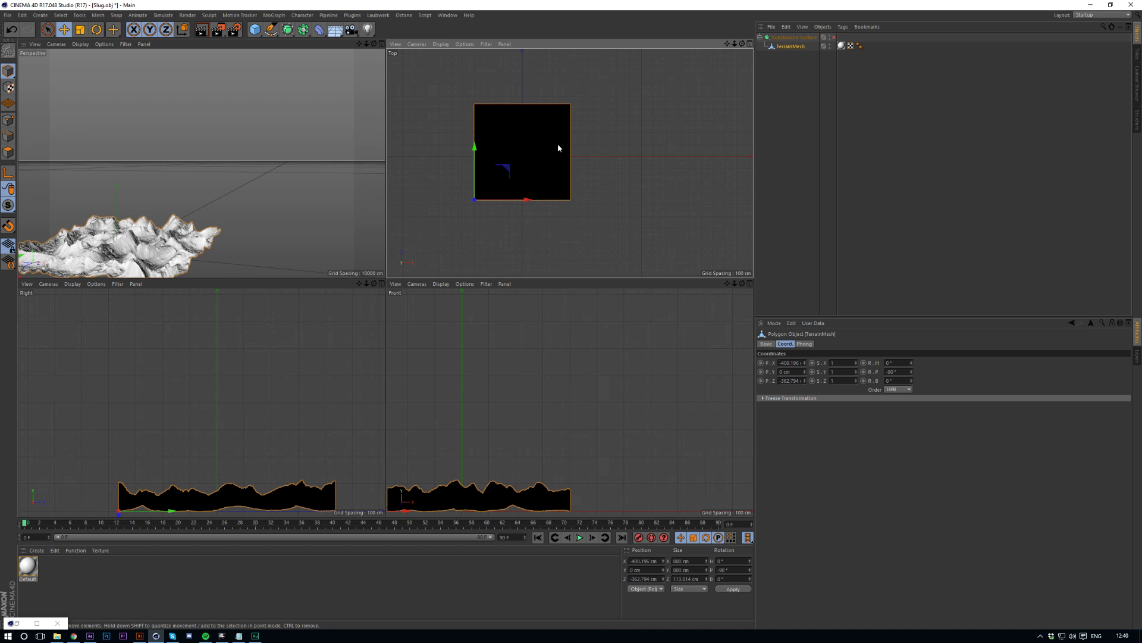
Inspect the terrain from above in perspective and switch the Top view to a shaded display.
click(381, 43)
drag(727, 43, 830, 3)
alt+drag(248, 305, 412, 344)
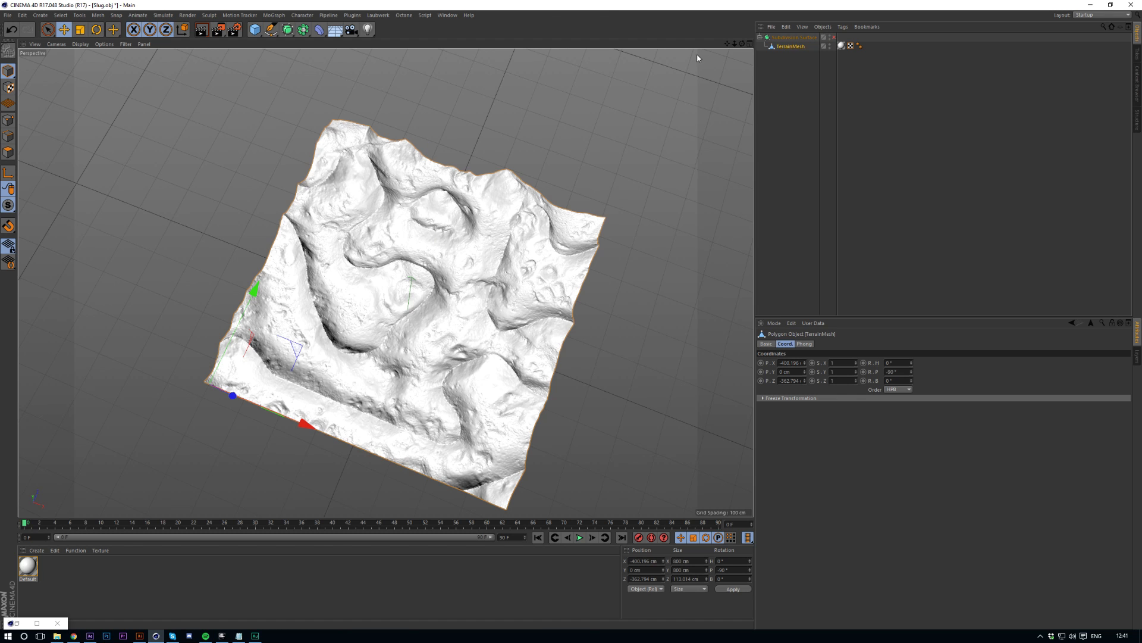
click(749, 43)
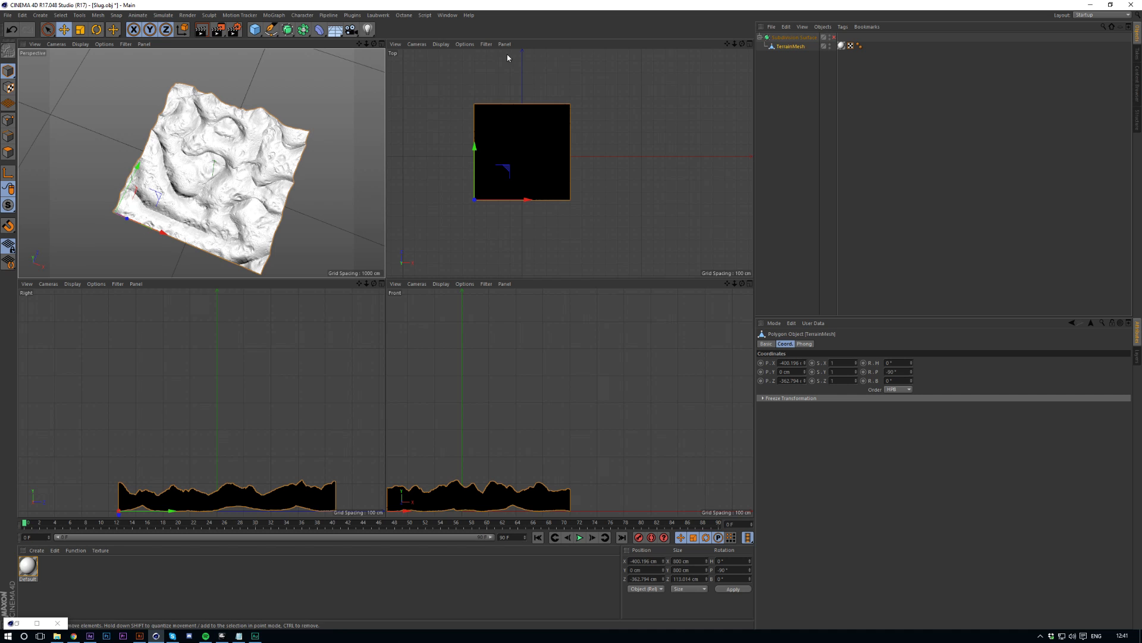
click(441, 44)
click(463, 58)
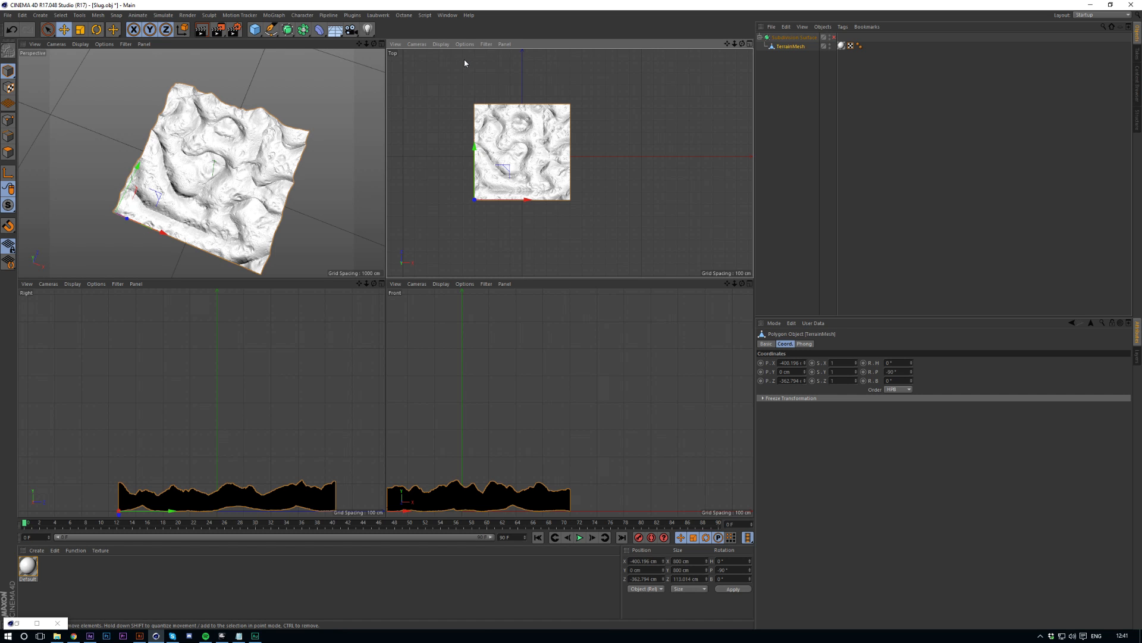
Frame the whole terrain in the Top view and set the Pen tool's spline type to B-Spline.
scroll(477, 171, up, 2)
scroll(477, 170, up, 4)
scroll(616, 155, down, 3)
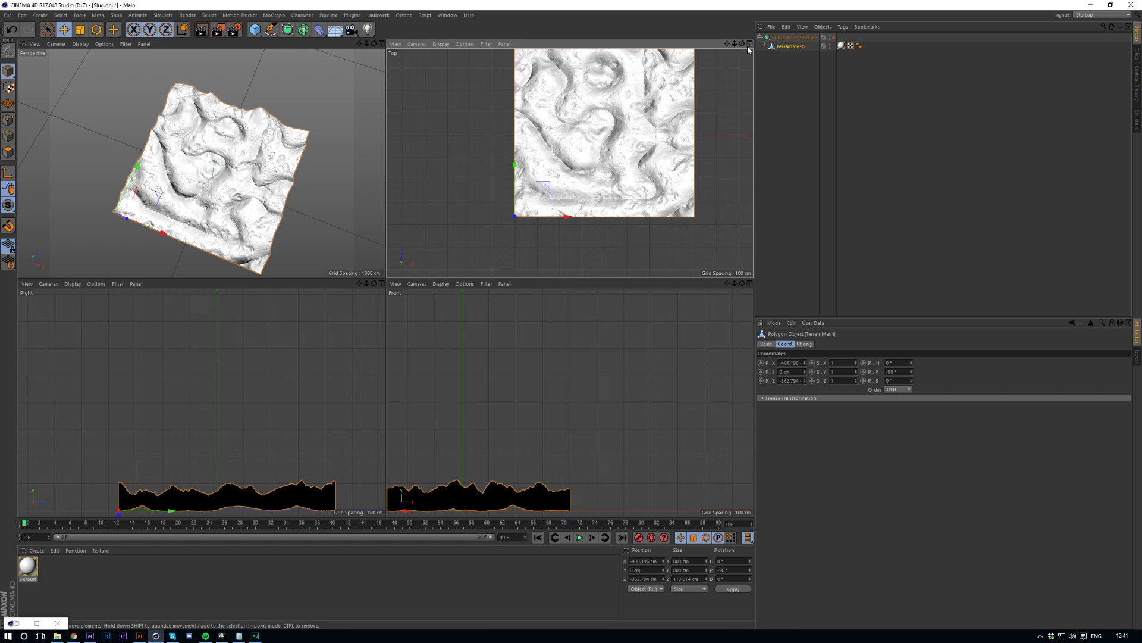
drag(727, 44, 687, 74)
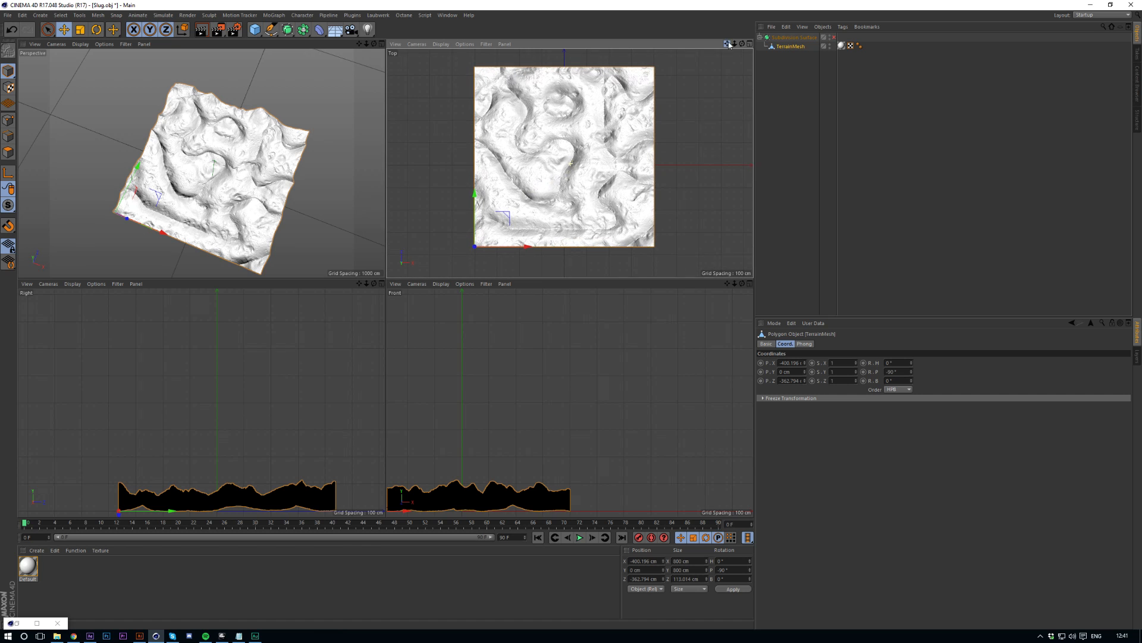
click(270, 30)
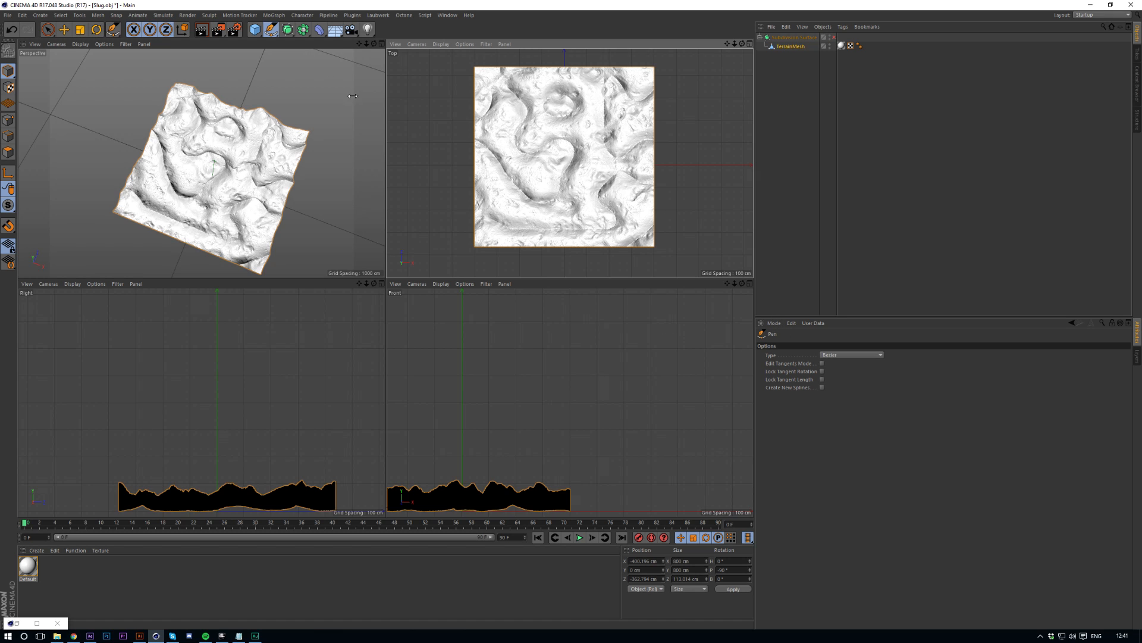
click(274, 34)
click(851, 356)
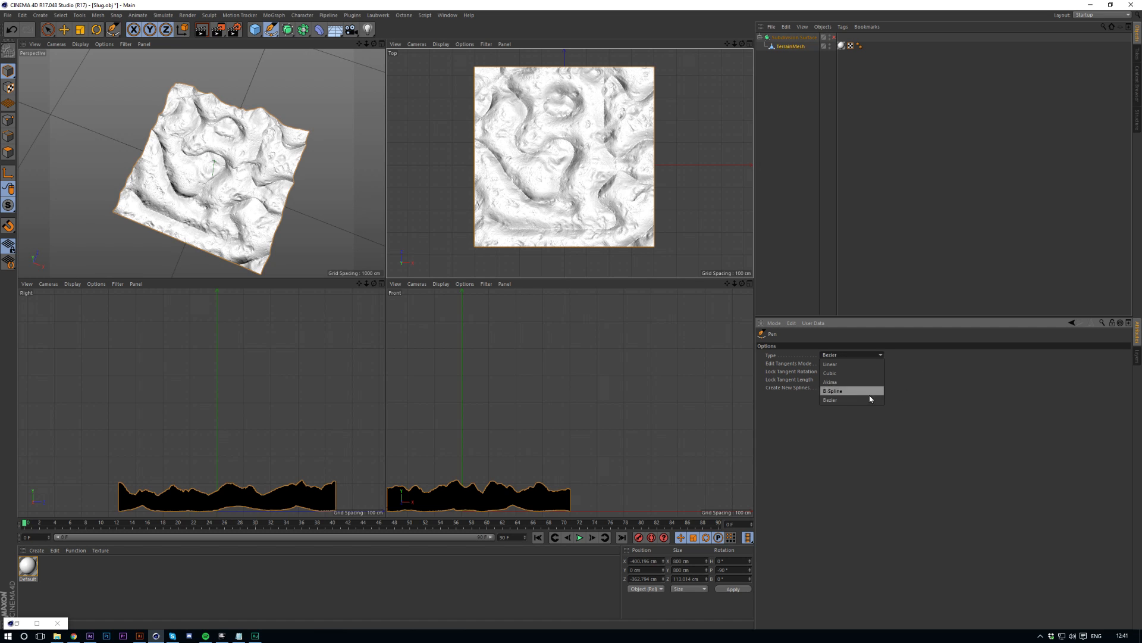
click(847, 392)
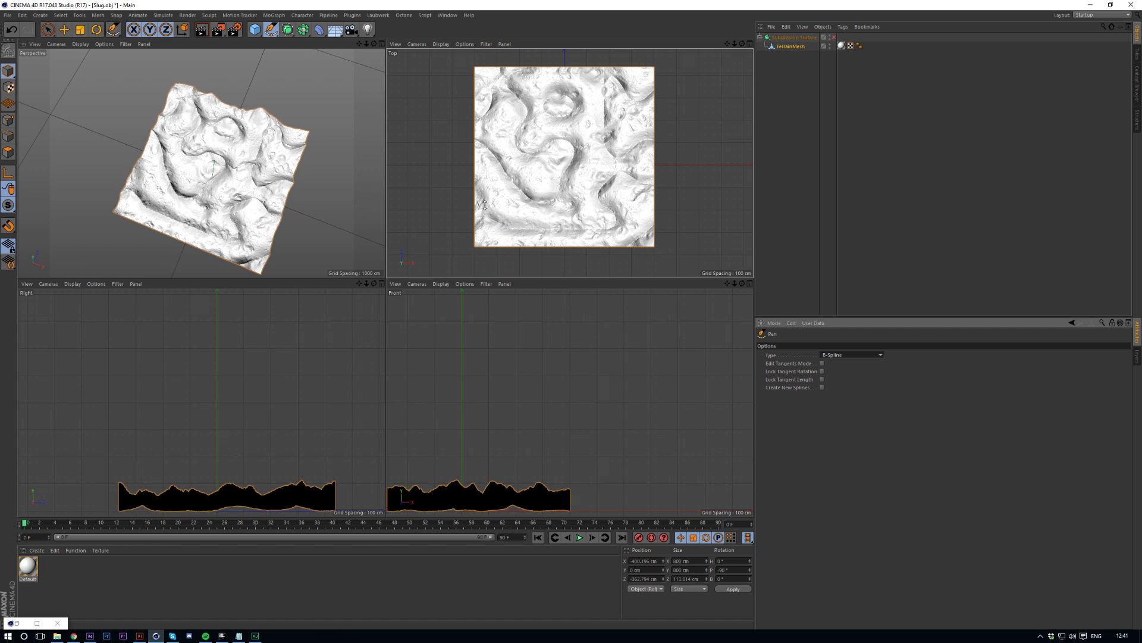
Start a spline with one point just outside the terrain's left edge in the Top view and deselect all objects.
scroll(463, 184, up, 2)
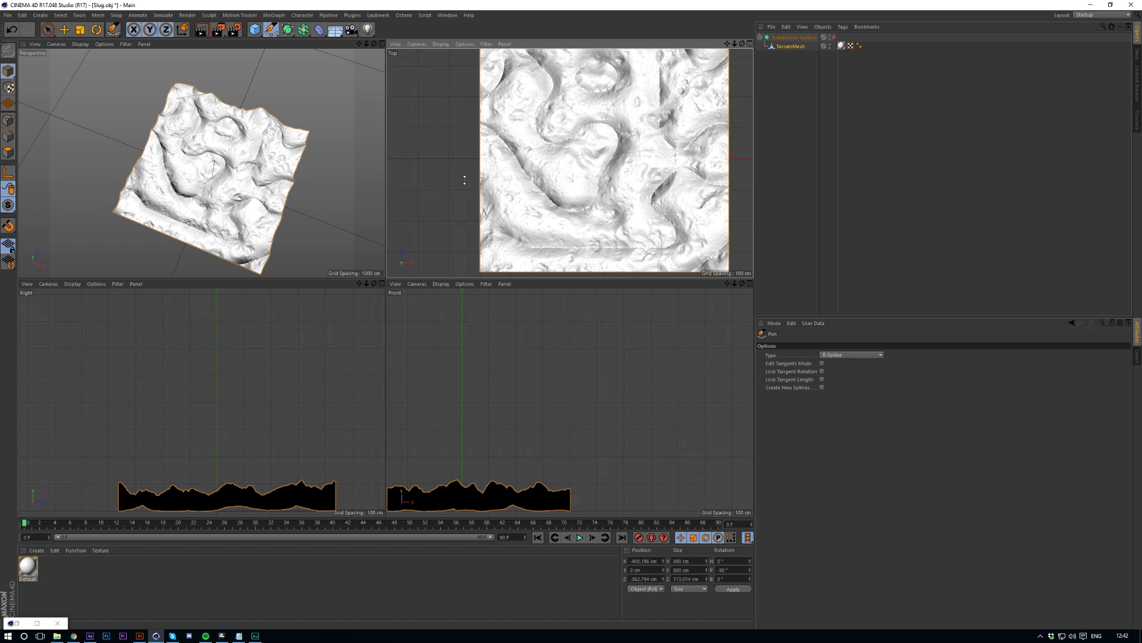
click(467, 175)
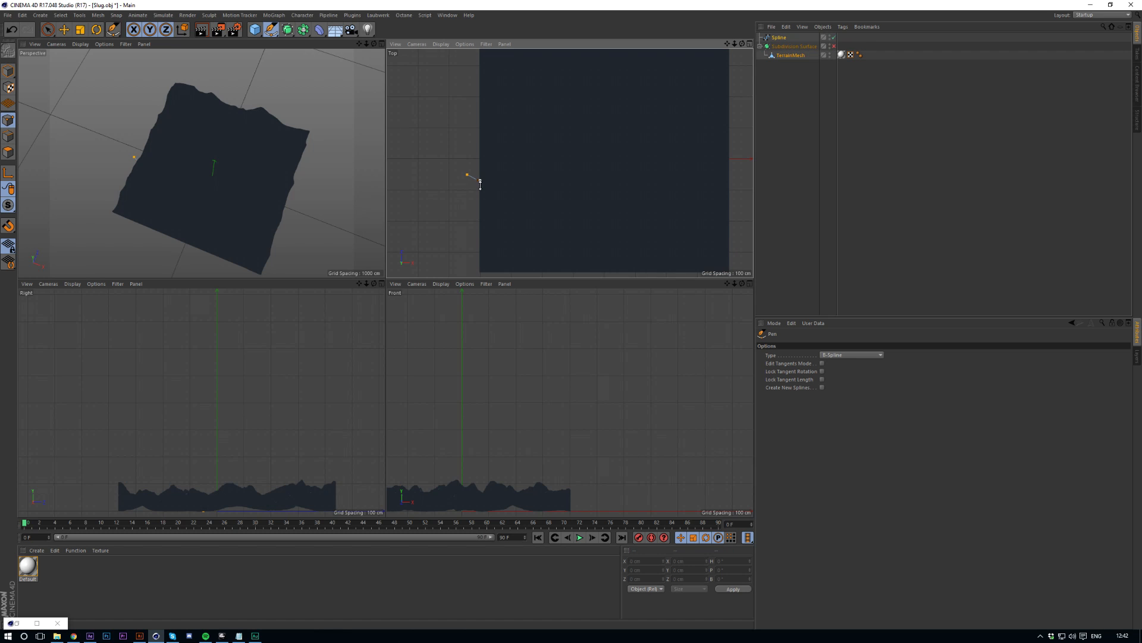
right_click(450, 195)
click(918, 149)
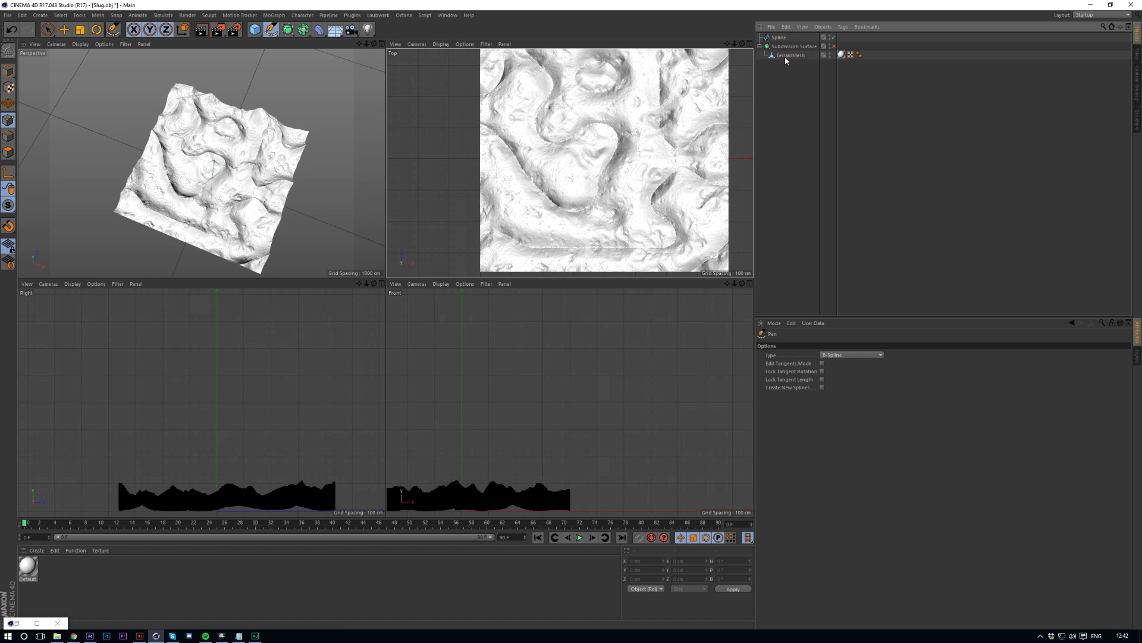
Take the terrain mesh out of the Subdivision Surface and delete the one-point spline.
click(790, 55)
drag(791, 54, 789, 42)
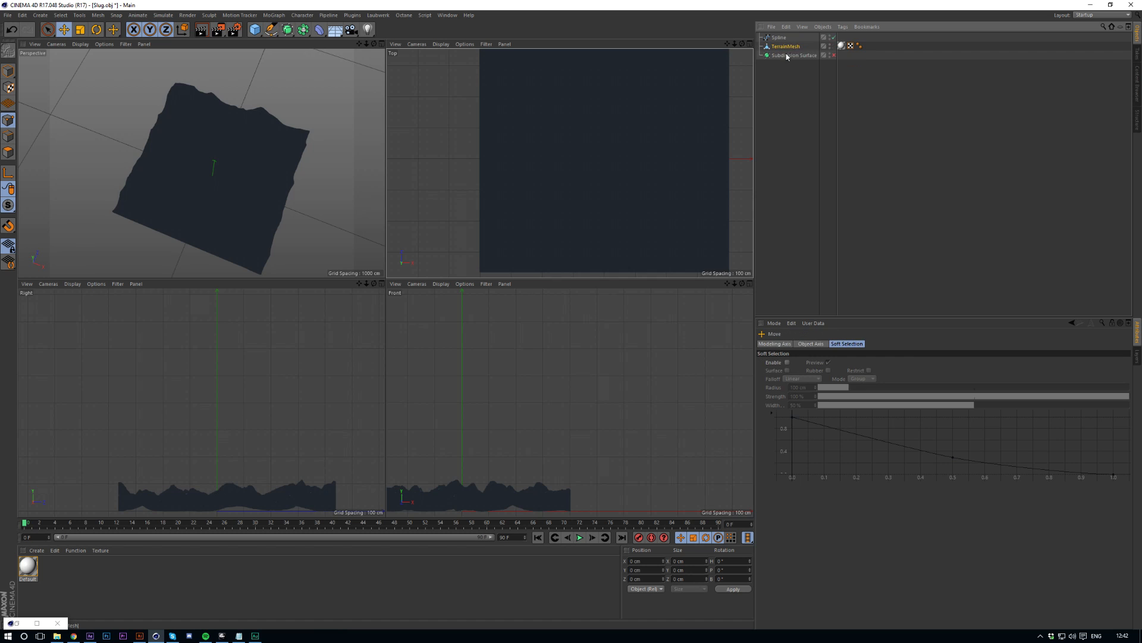
click(778, 39)
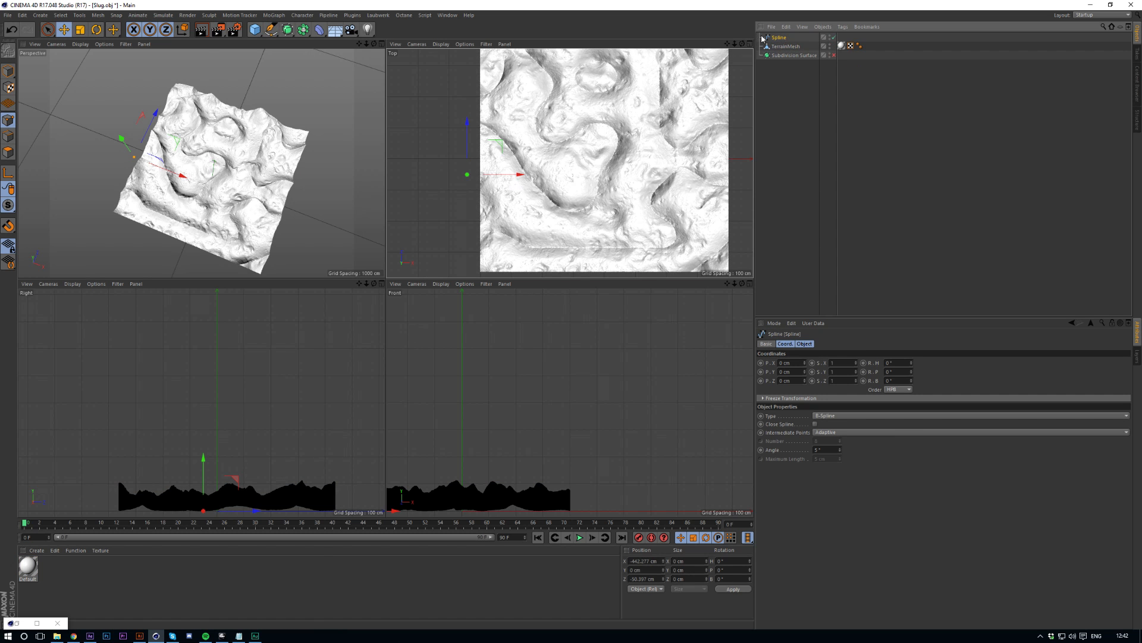
key(Delete)
click(271, 30)
click(453, 168)
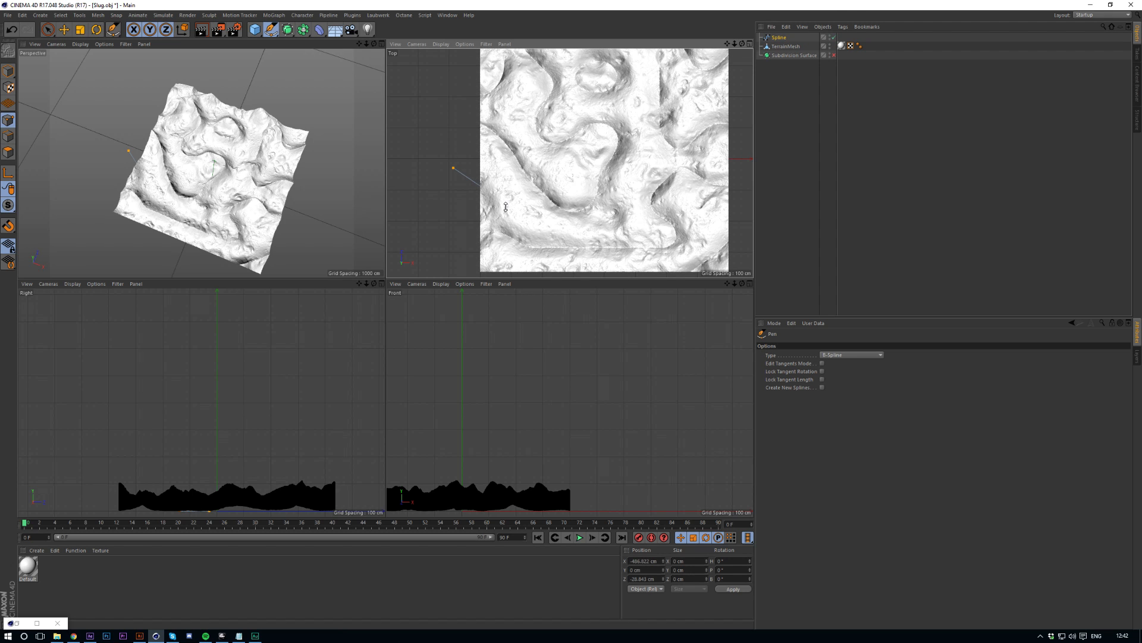
right_click(436, 200)
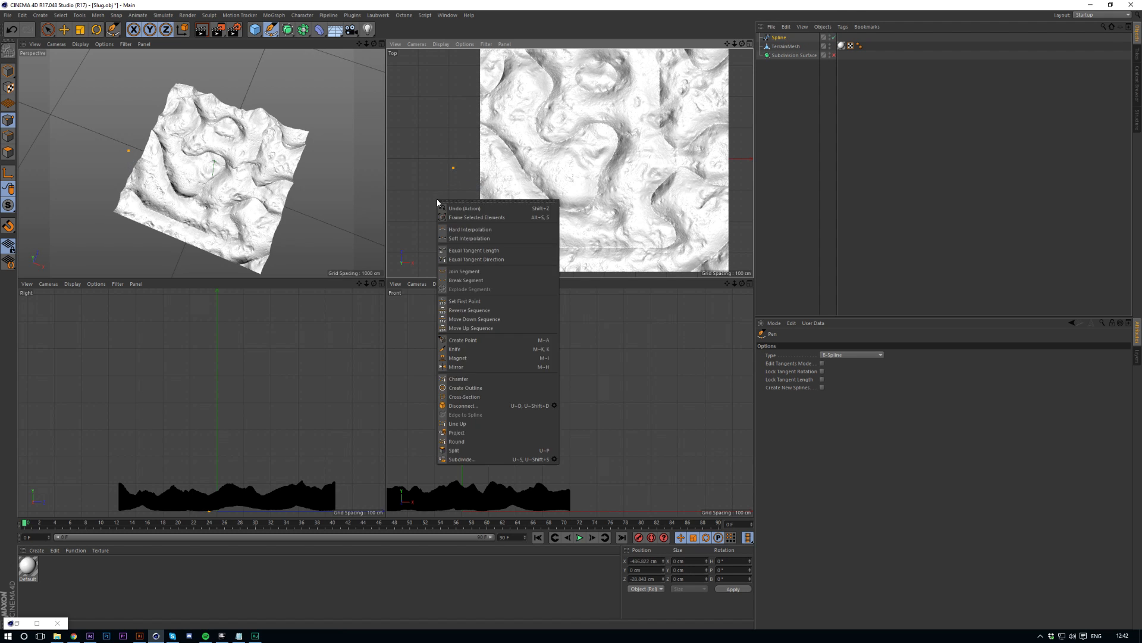
click(923, 127)
Lower the terrain mesh to about Y -196 cm and delete the spline just begun beside it.
click(785, 46)
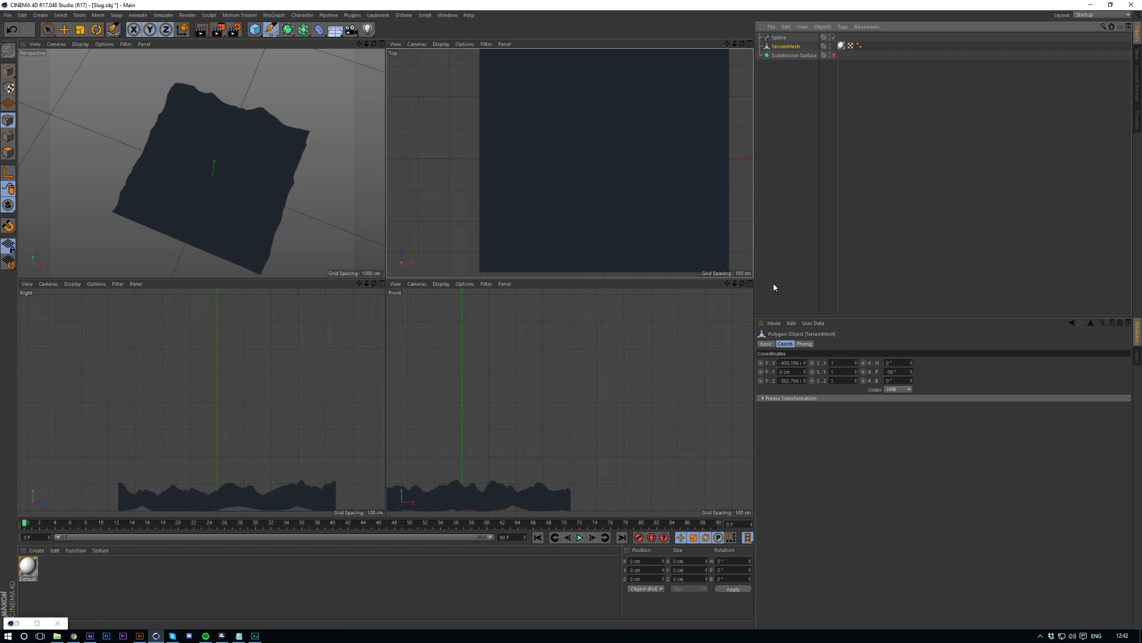
drag(805, 381, 805, 482)
key(ctrl+z)
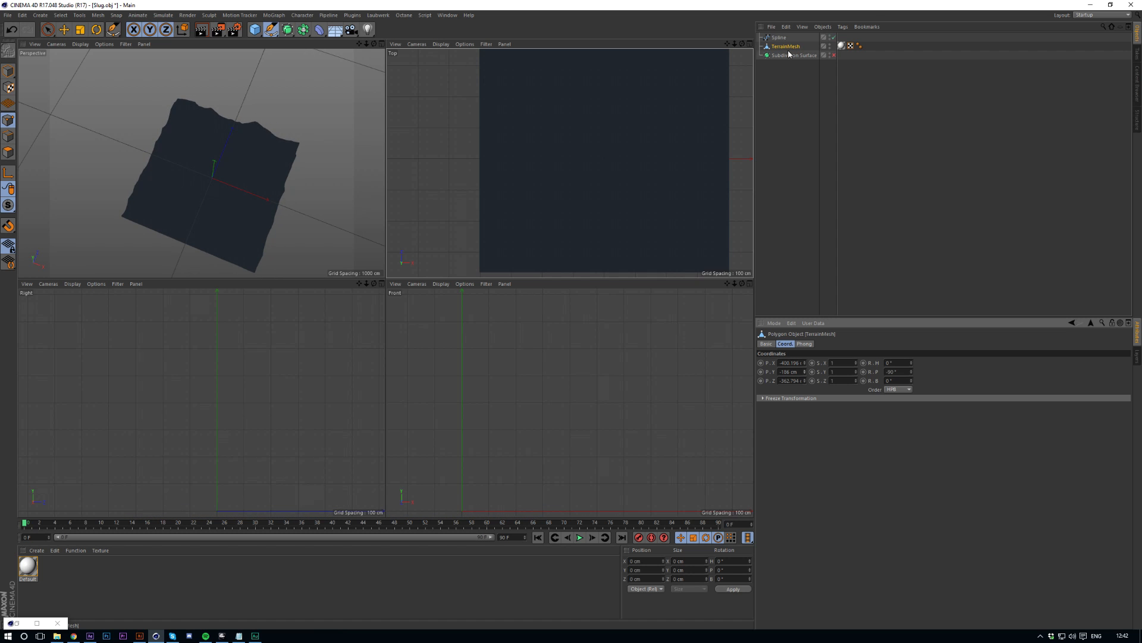
click(781, 38)
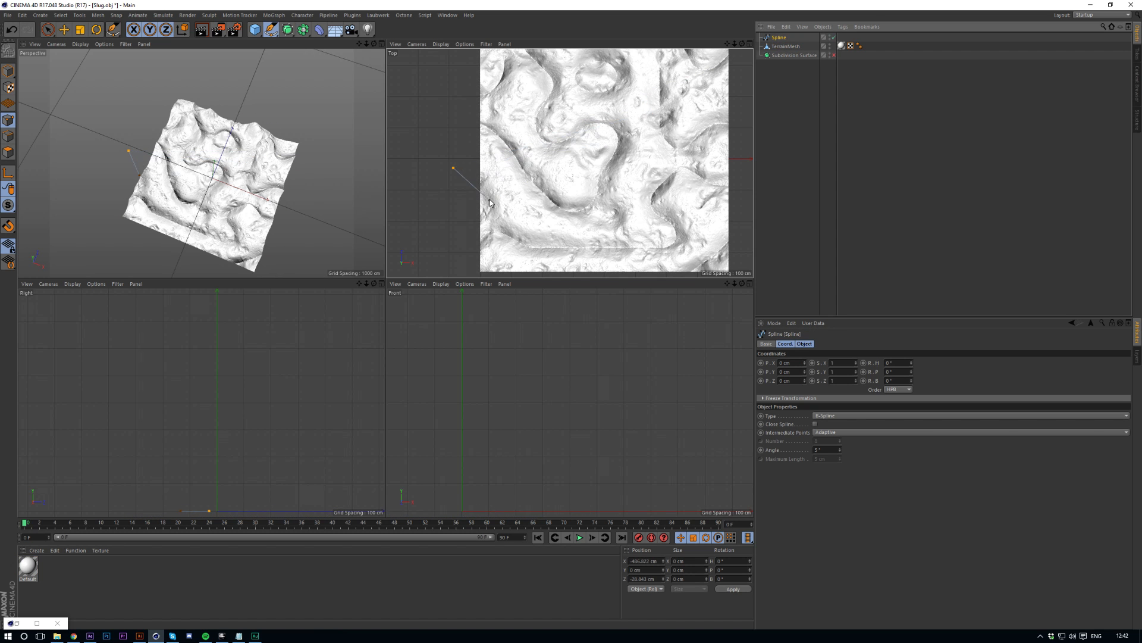
key(Delete)
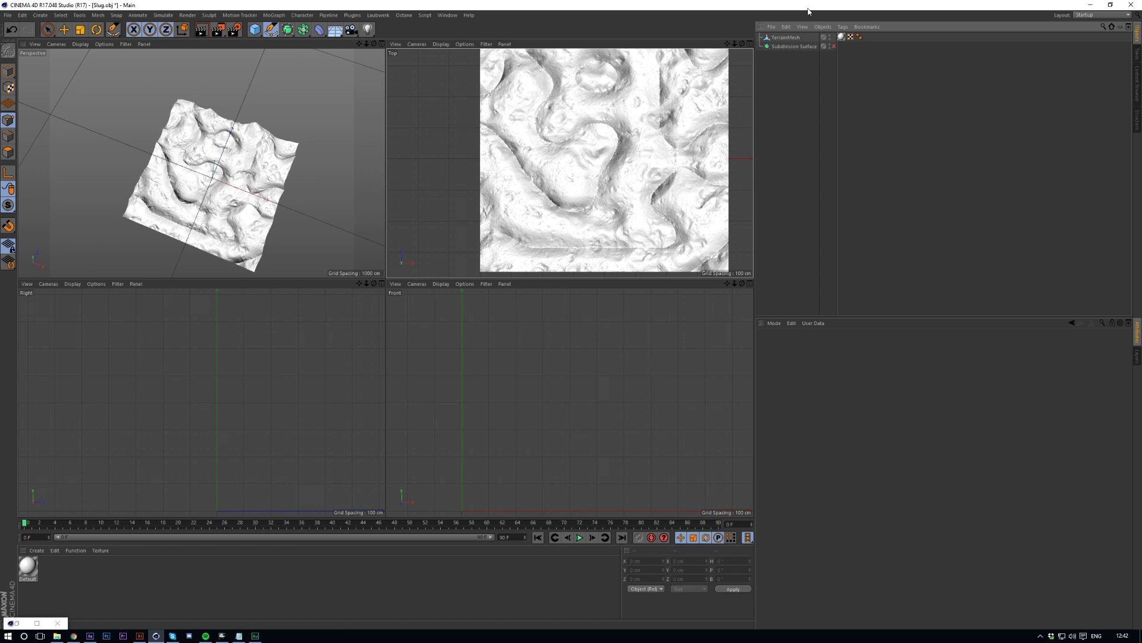
Start a B-Spline just outside the terrain's left edge in the Top view and run it along the lower valley past the middle.
click(469, 168)
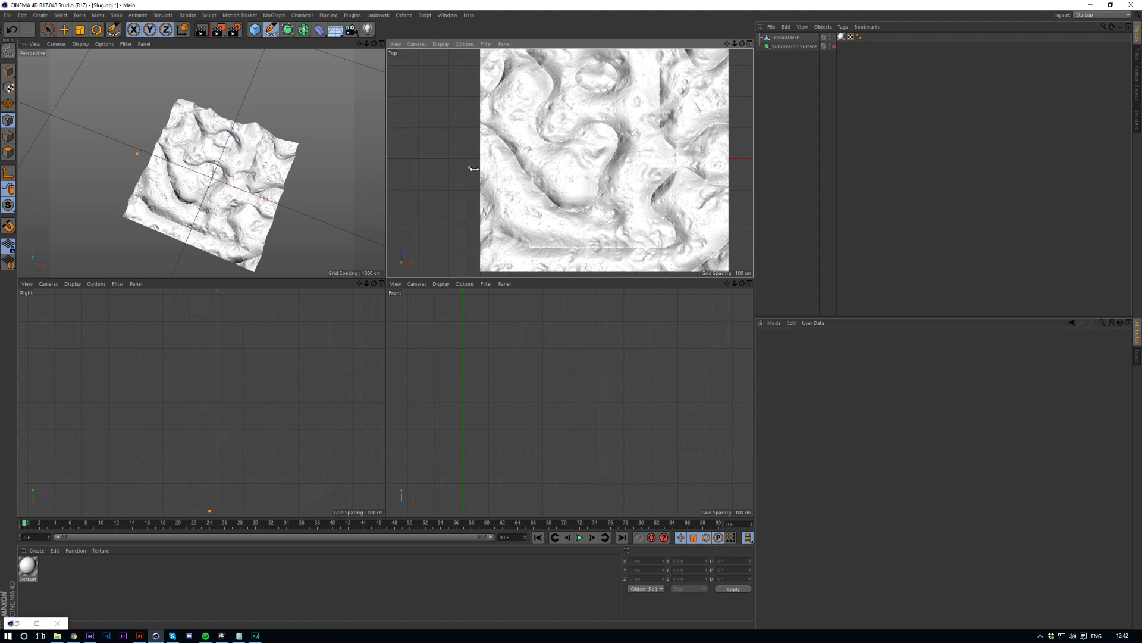
click(504, 198)
click(551, 230)
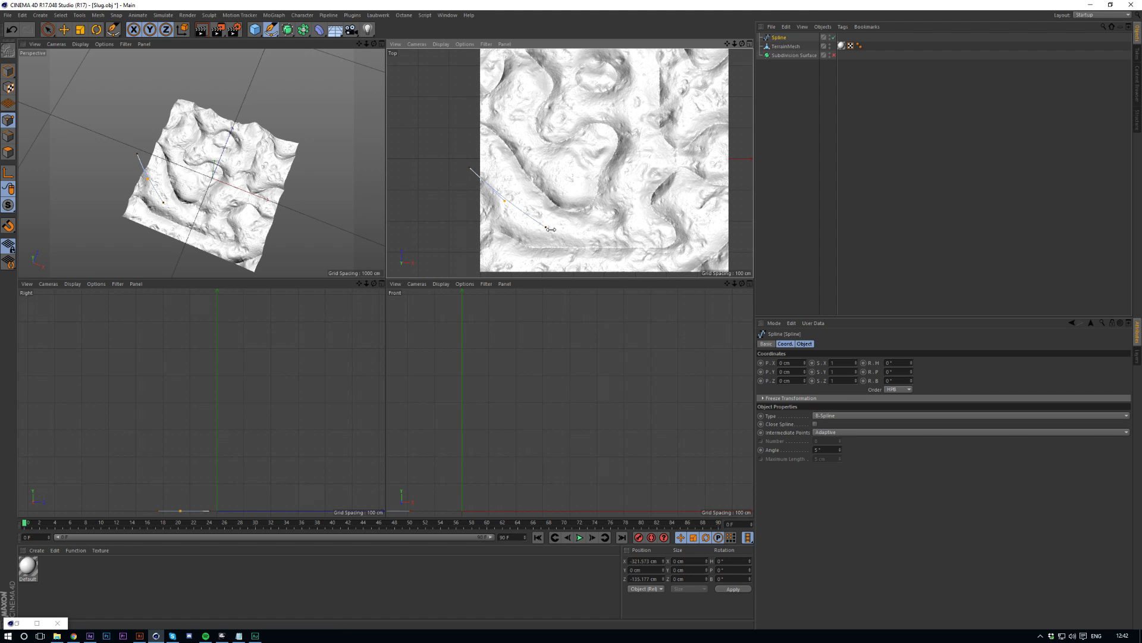
drag(554, 232, 567, 232)
click(615, 237)
click(632, 239)
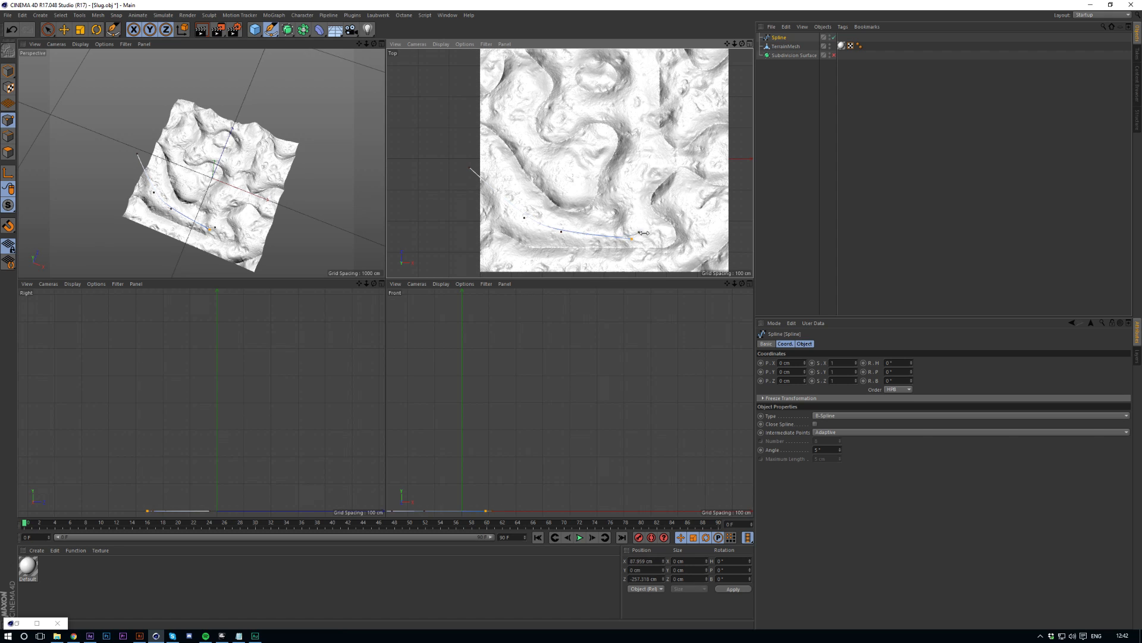
Continue the spline up through the terrain's middle and curve it left below the round crater in the Top view.
click(639, 172)
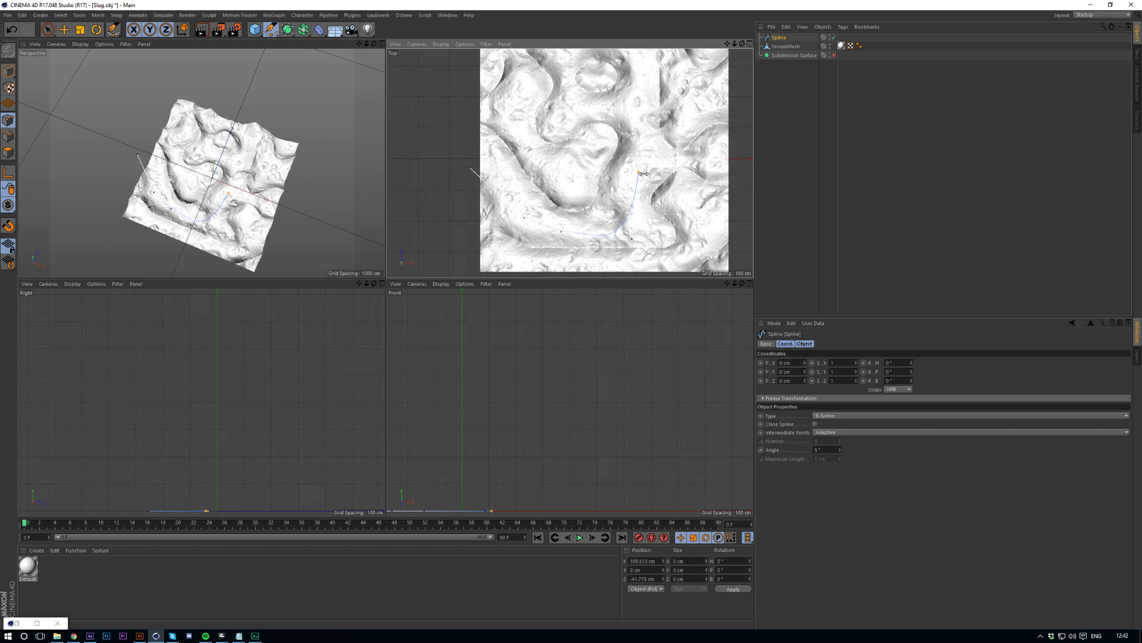
click(635, 119)
click(604, 104)
click(569, 118)
click(564, 83)
drag(726, 44, 721, 136)
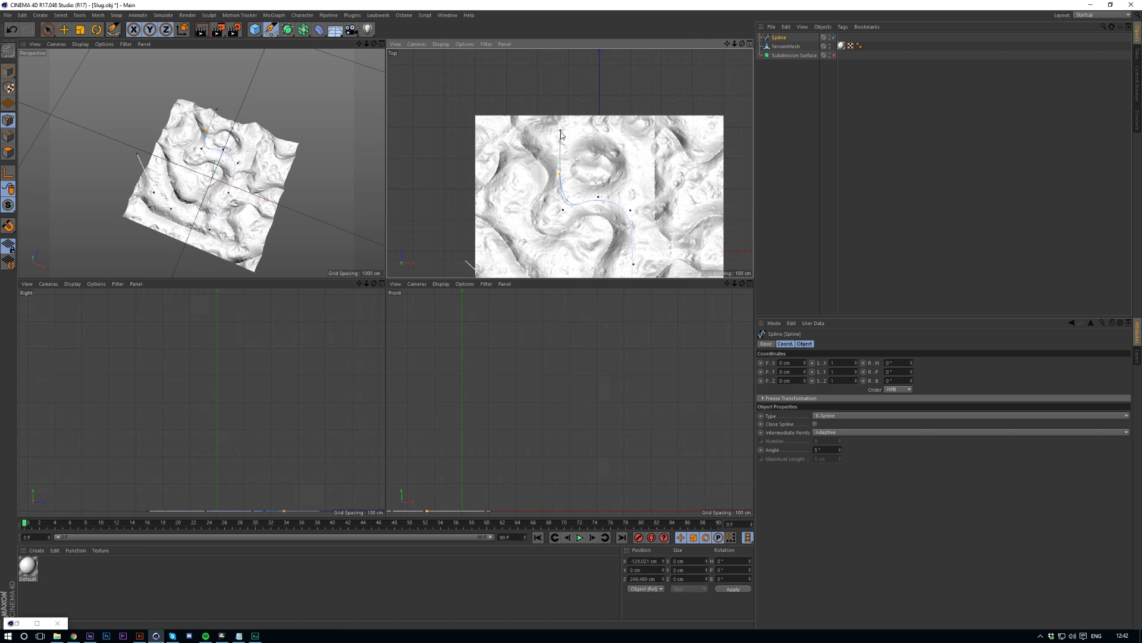
Loop the spline around the round crater, up its left side, over the top and down its right side.
click(561, 136)
click(598, 122)
click(632, 136)
click(636, 176)
click(642, 233)
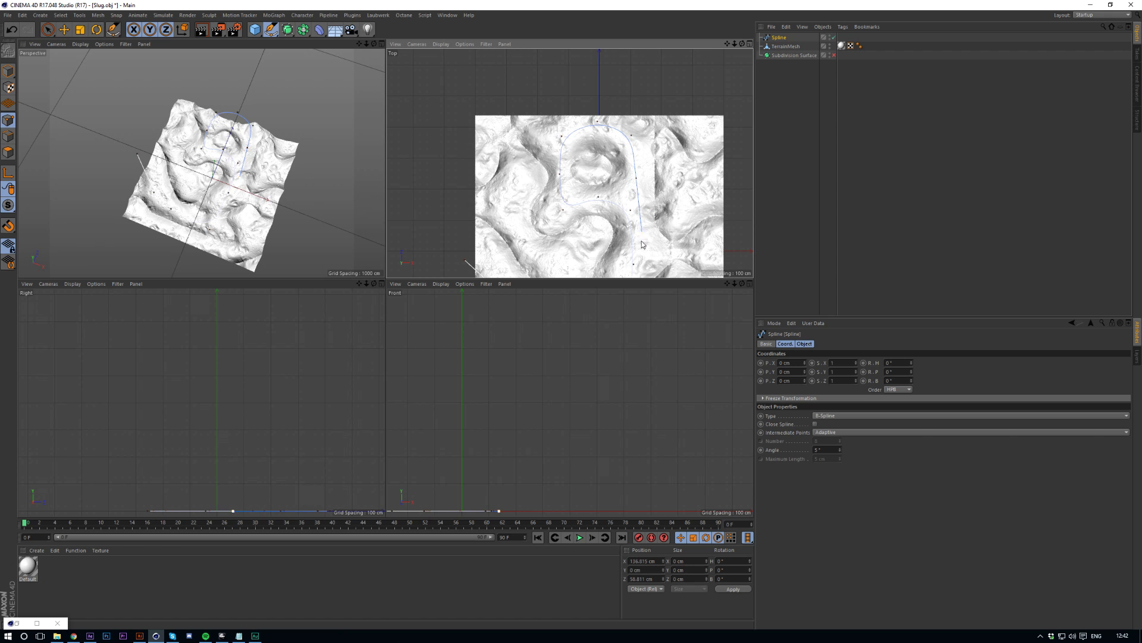
Run the spline out past the terrain's right edge, finish drawing and switch to the Move tool.
click(667, 256)
click(715, 256)
click(748, 258)
right_click(740, 235)
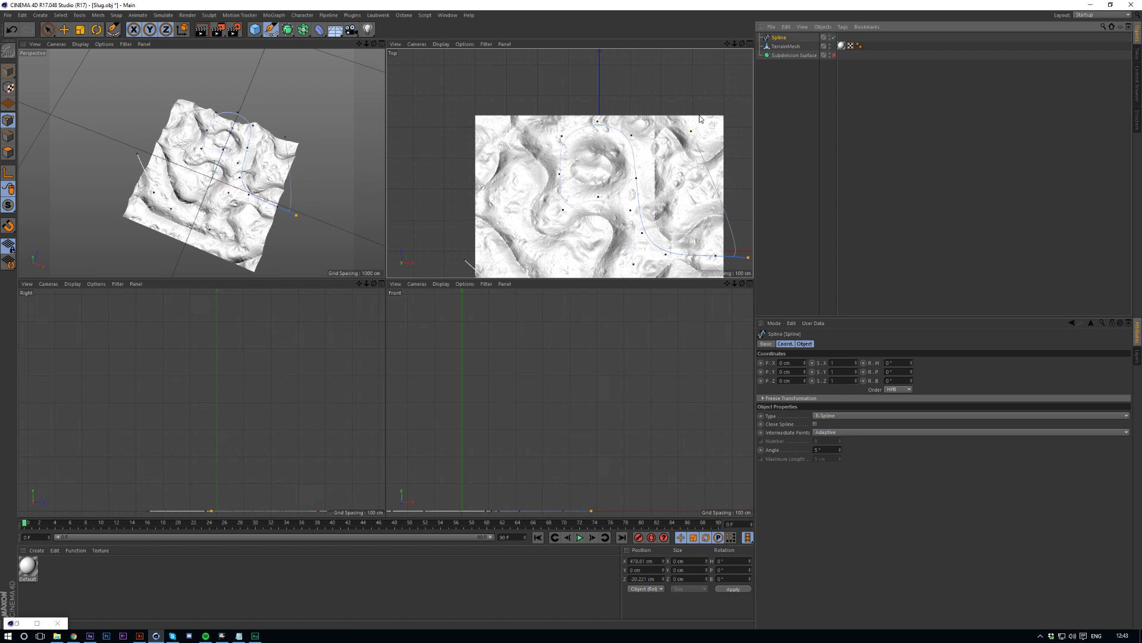
click(64, 30)
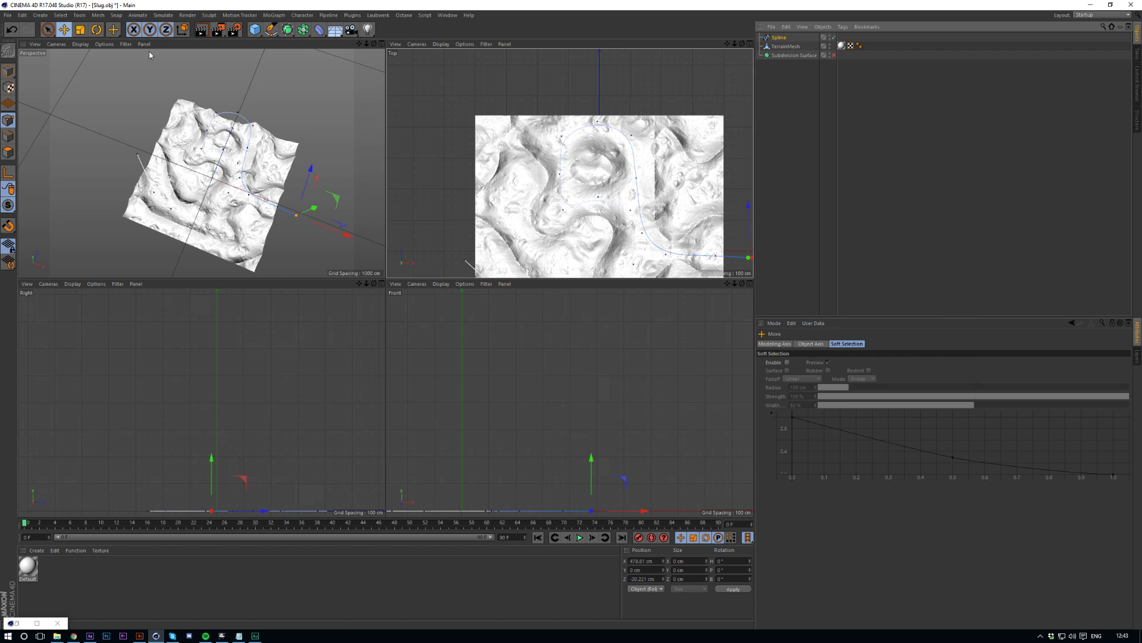
Add a camera in the enlarged perspective view, look through it, and attach it to the drawn spline with an Align to Spline tag.
mouse_move(727, 44)
mouse_down()
mouse_move(744, 0)
mouse_move(740, 27)
mouse_up()
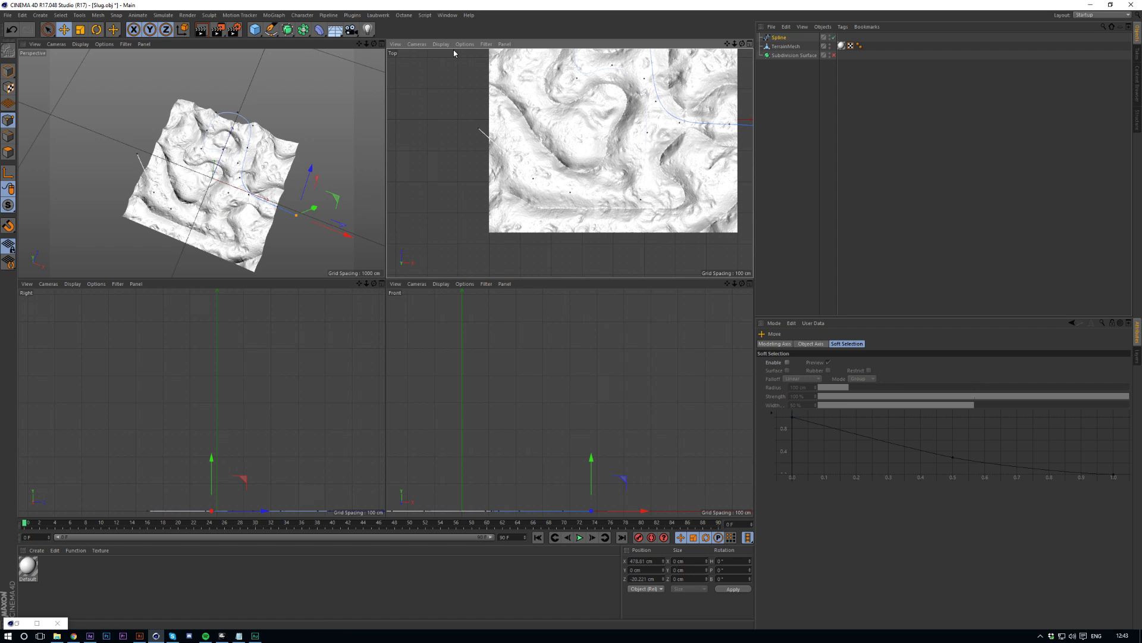
click(382, 44)
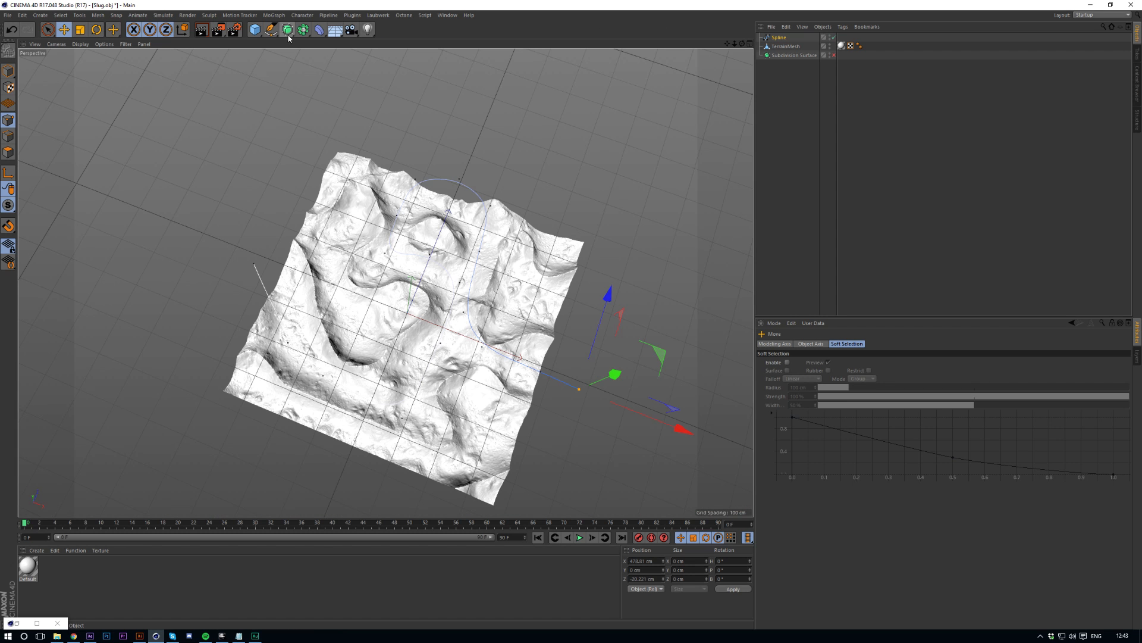
click(352, 29)
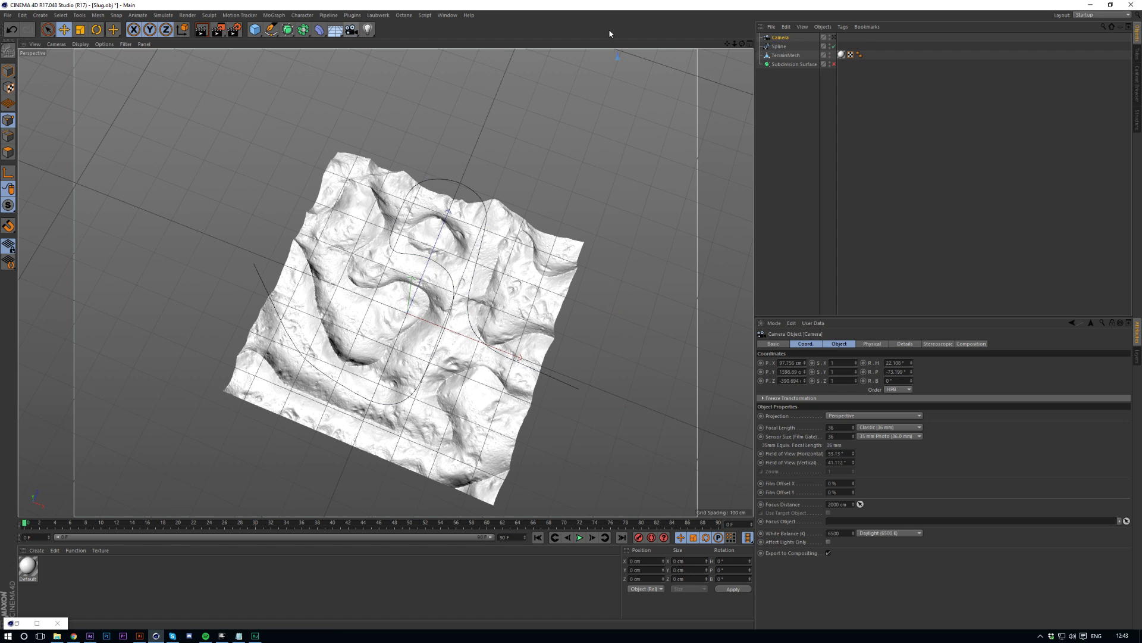
right_click(780, 40)
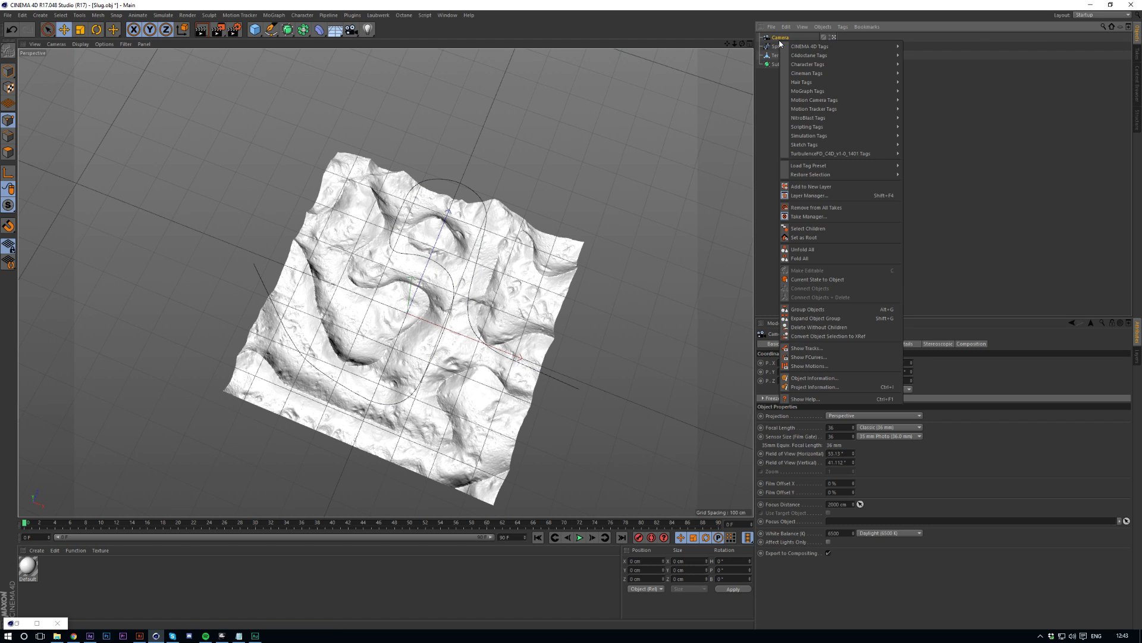
mouse_move(821, 47)
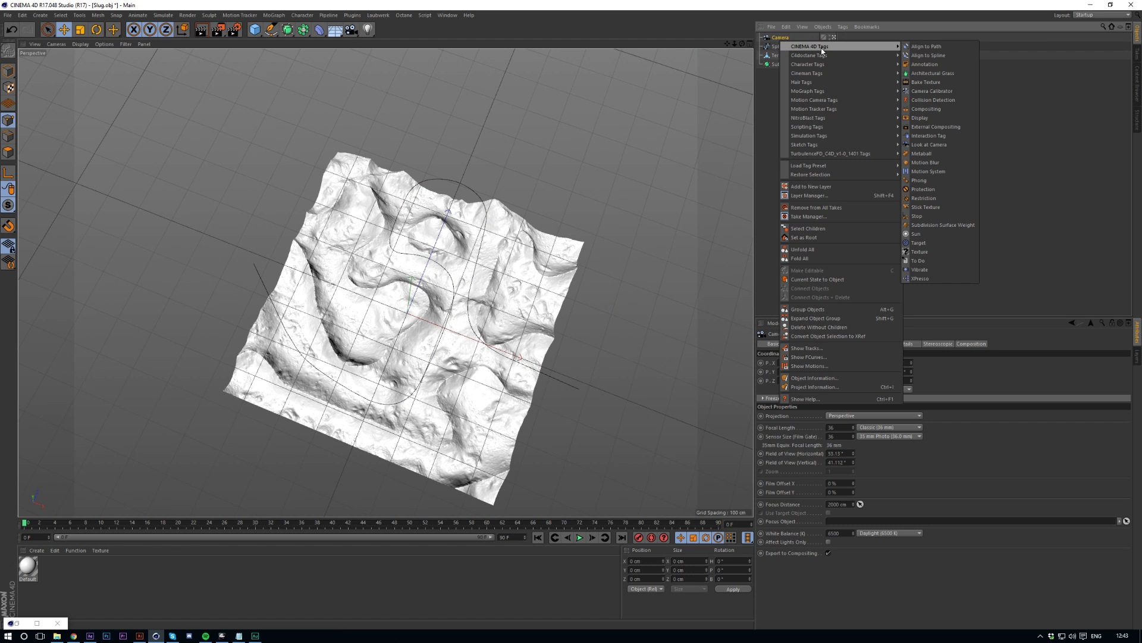
click(933, 56)
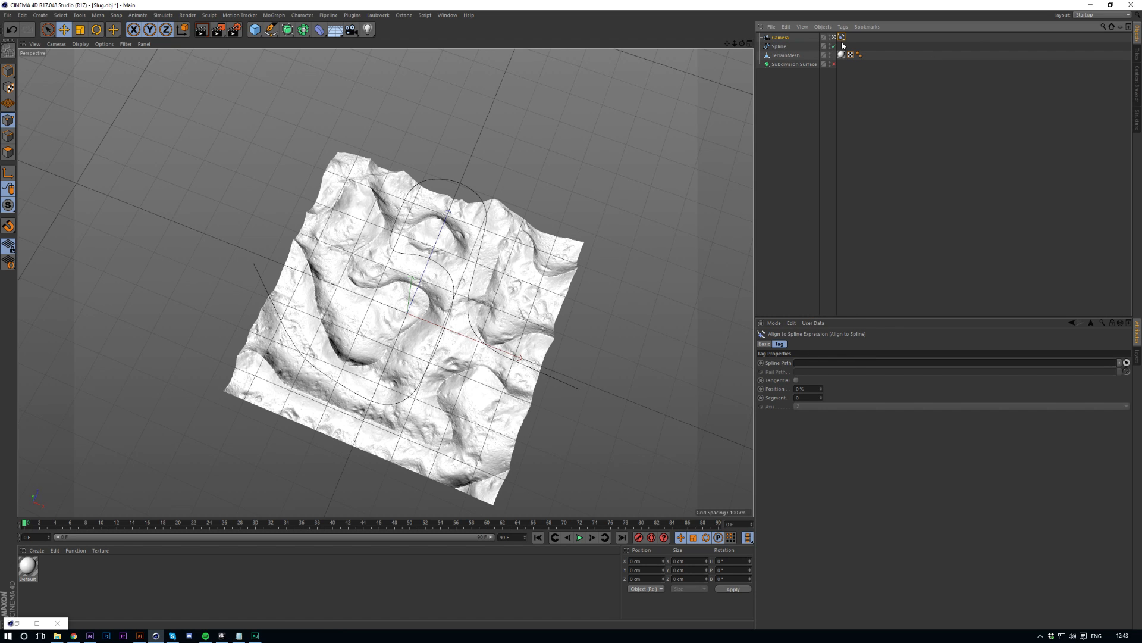
click(1126, 363)
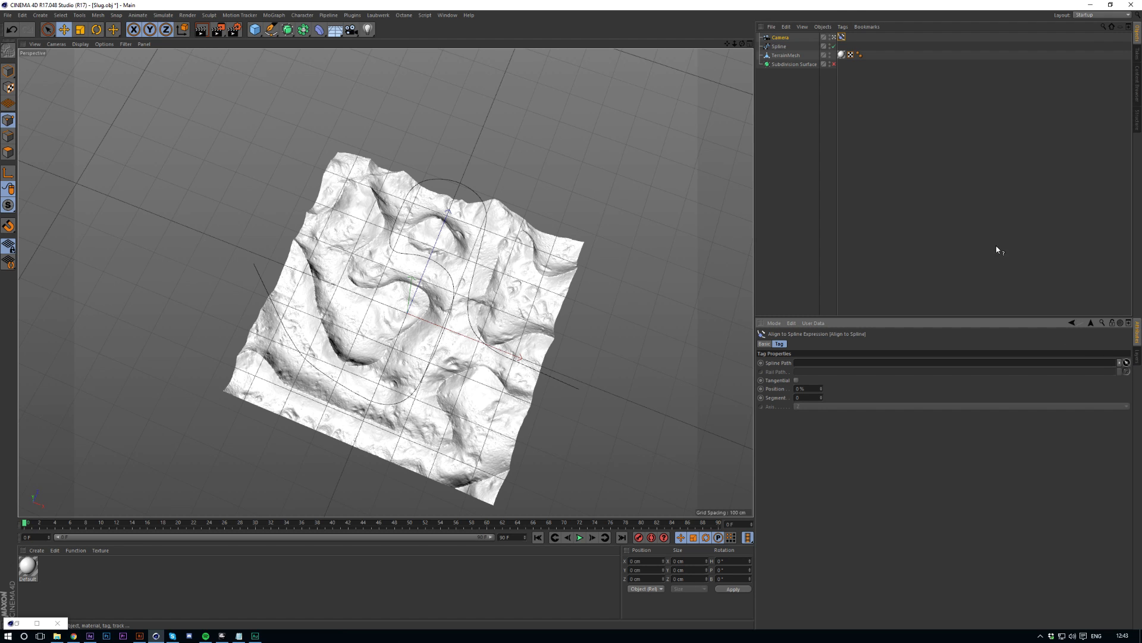
click(777, 47)
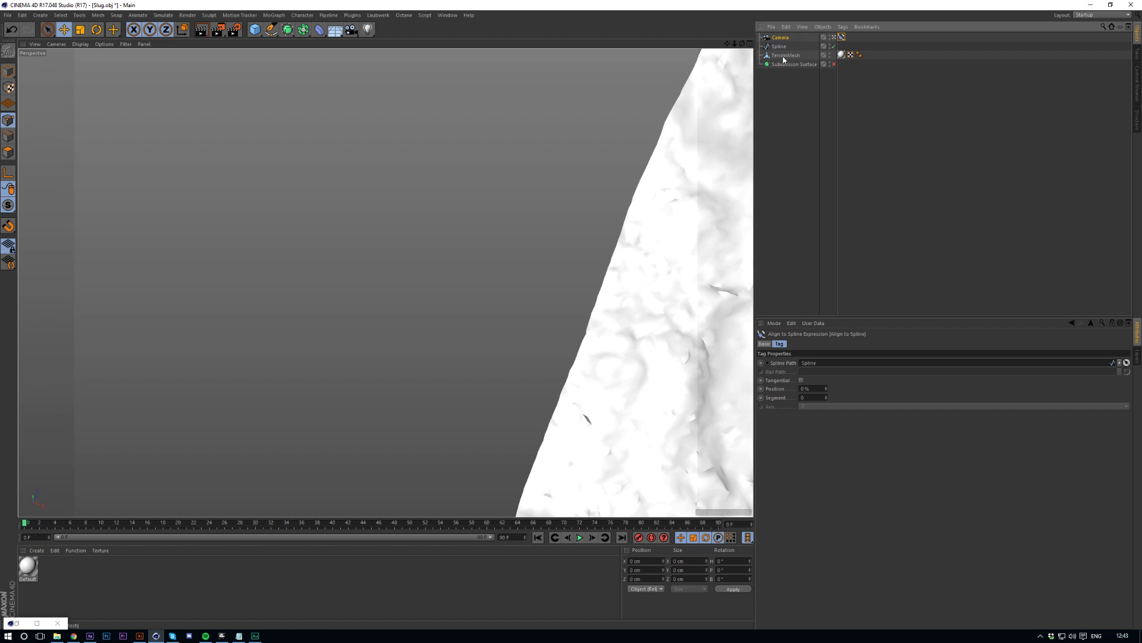
Rotate the camera to a pitch of about -10.2° across the terrain and lower the spline to Y -117 cm.
click(780, 37)
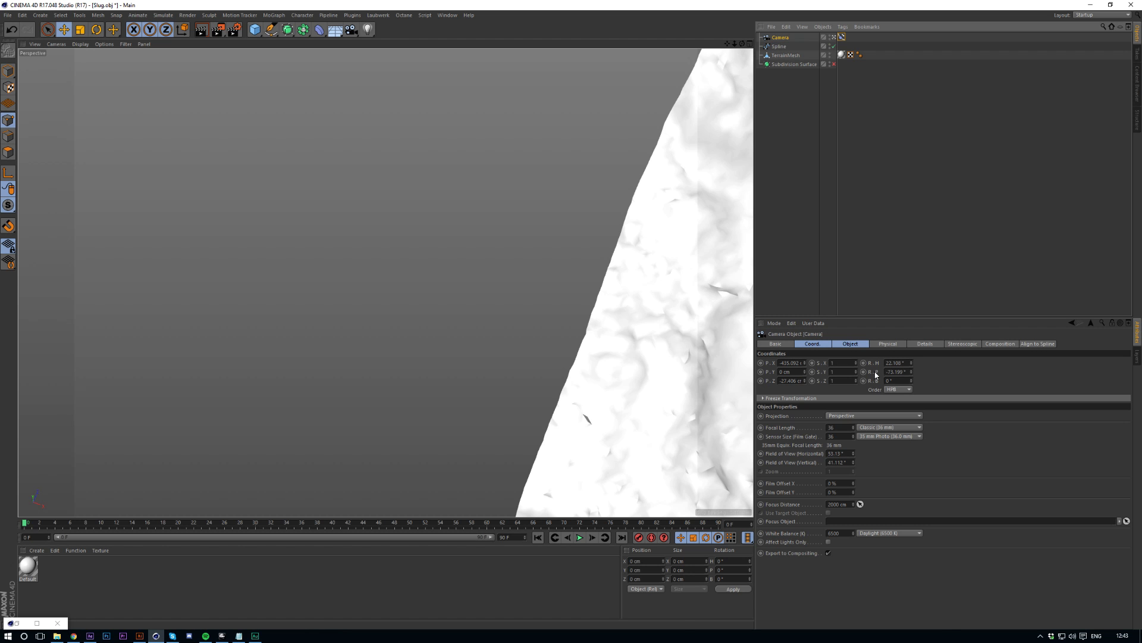
drag(912, 363, 912, 335)
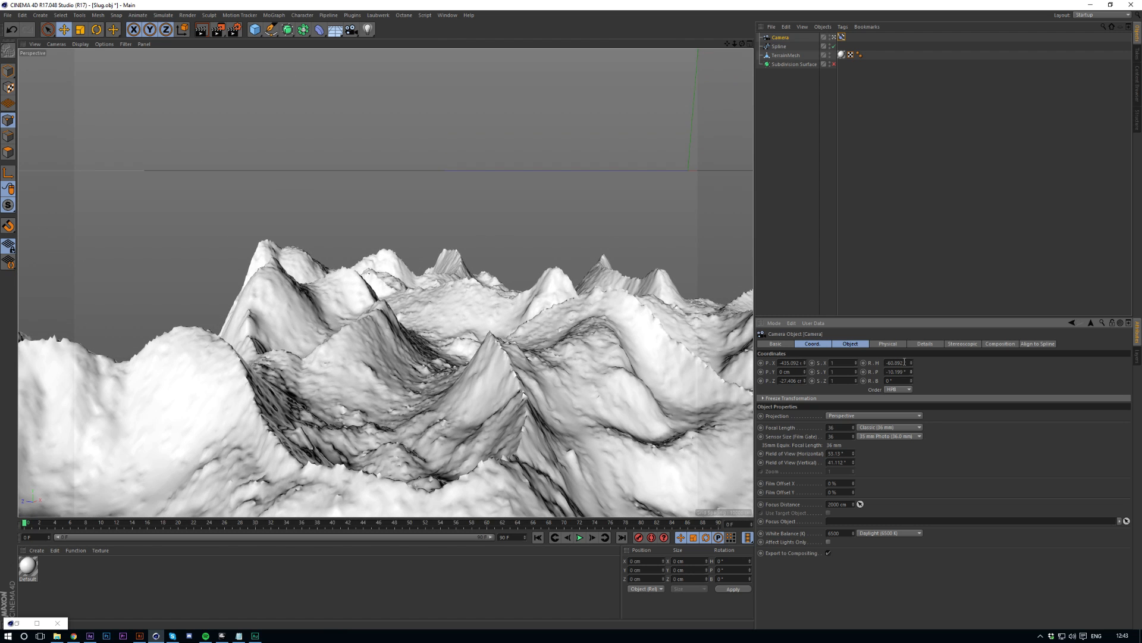
click(781, 46)
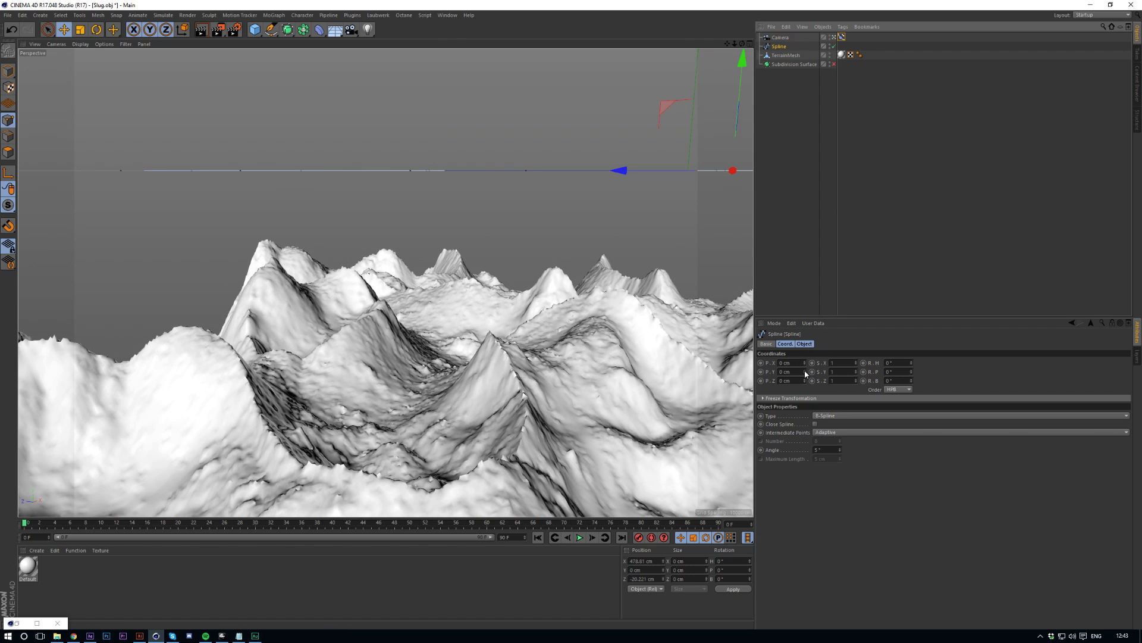
click(784, 345)
drag(804, 373, 806, 369)
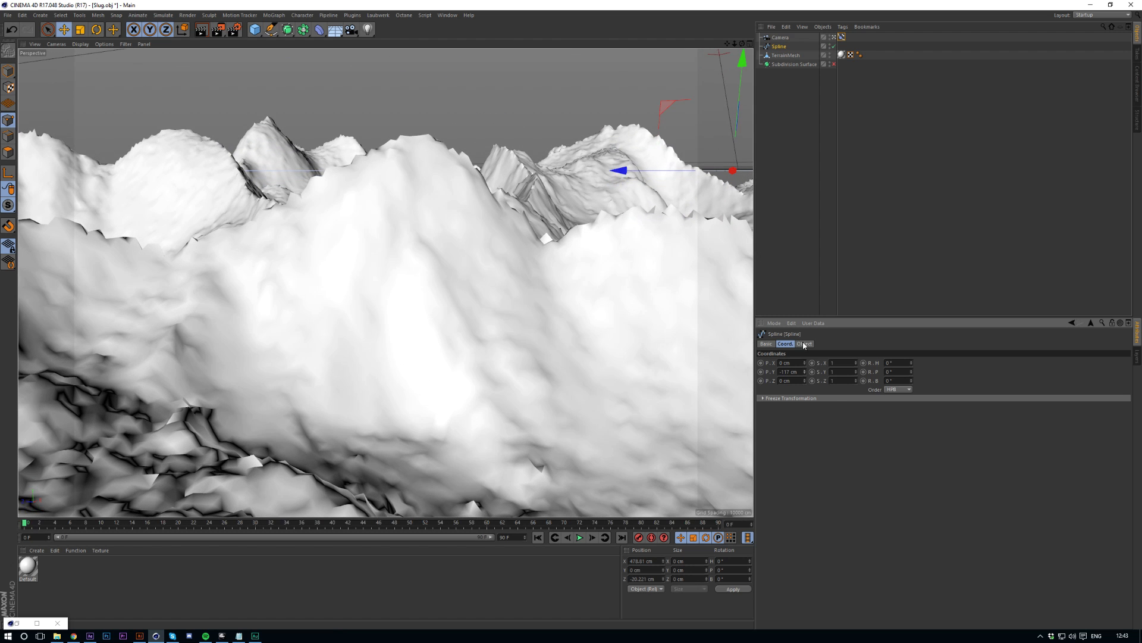
click(804, 344)
Turn the camera's heading to about -121.9° so it looks down the valley.
click(780, 37)
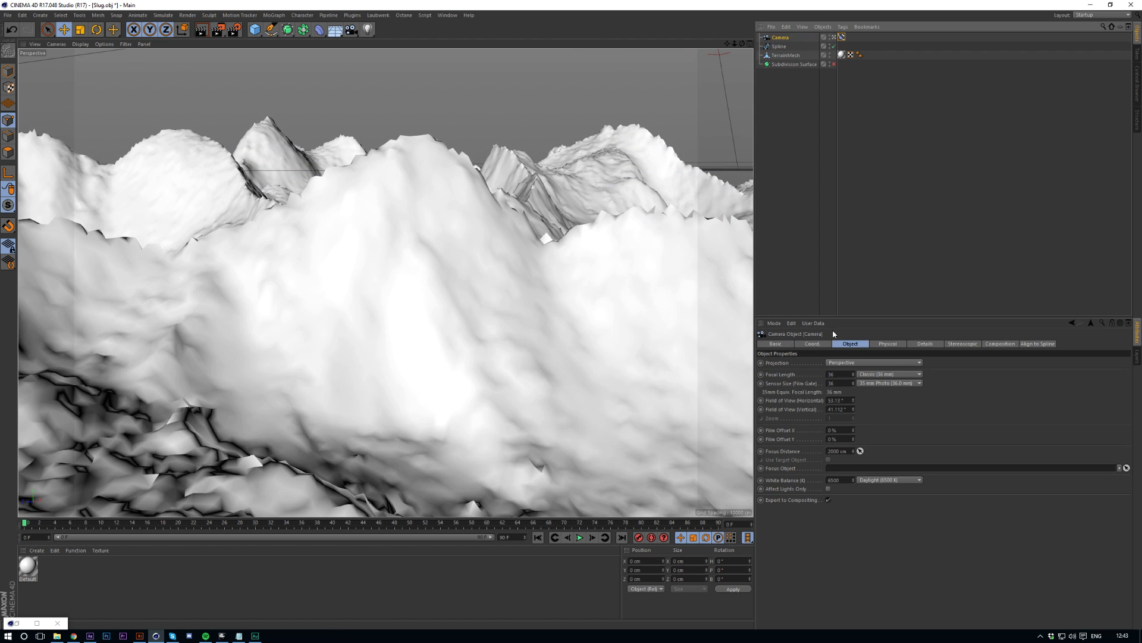
click(824, 344)
drag(910, 364, 910, 358)
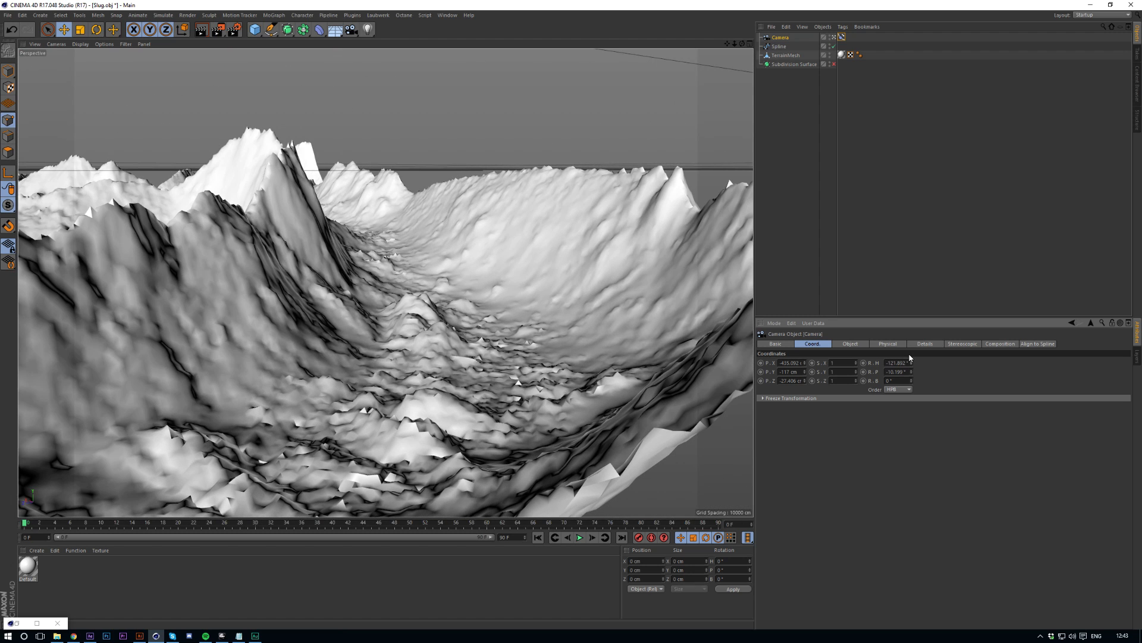
Try out the Position value of the camera's Align to Spline tag and deselect everything.
click(842, 37)
mouse_move(825, 389)
mouse_down()
mouse_move(826, 360)
mouse_move(826, 389)
mouse_up()
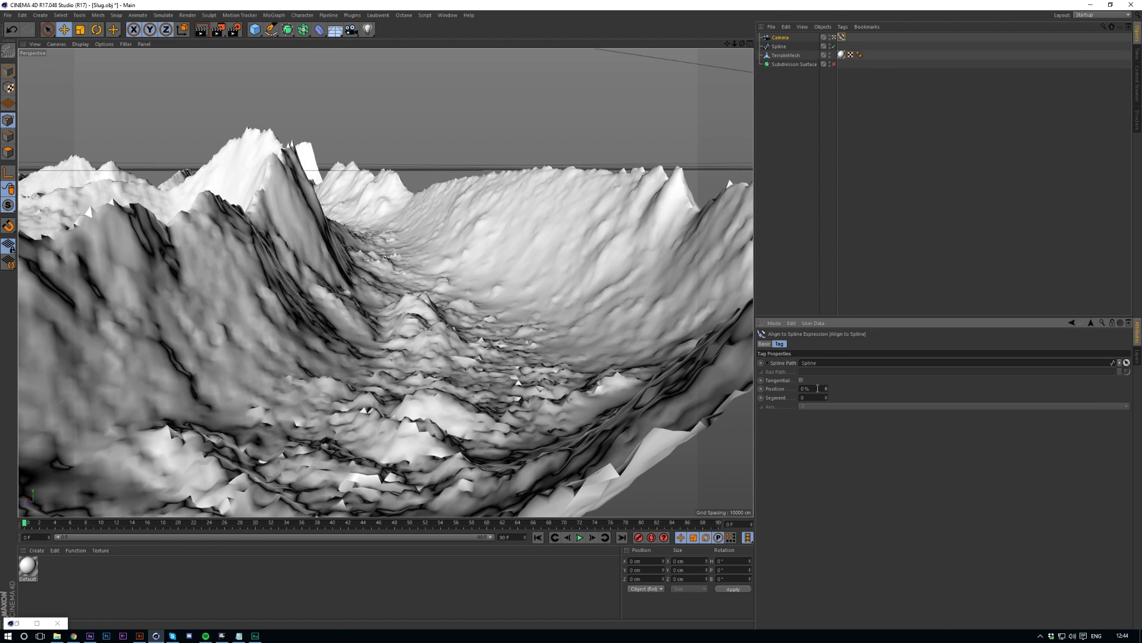
click(814, 109)
Add a sphere, scale it down to a radius of about 20.5 cm and place it above the valley ahead of the camera.
drag(255, 29, 440, 59)
key(t)
drag(589, 190, 529, 226)
key(e)
key(t)
Add an Align to Spline tag to the sphere.
right_click(782, 43)
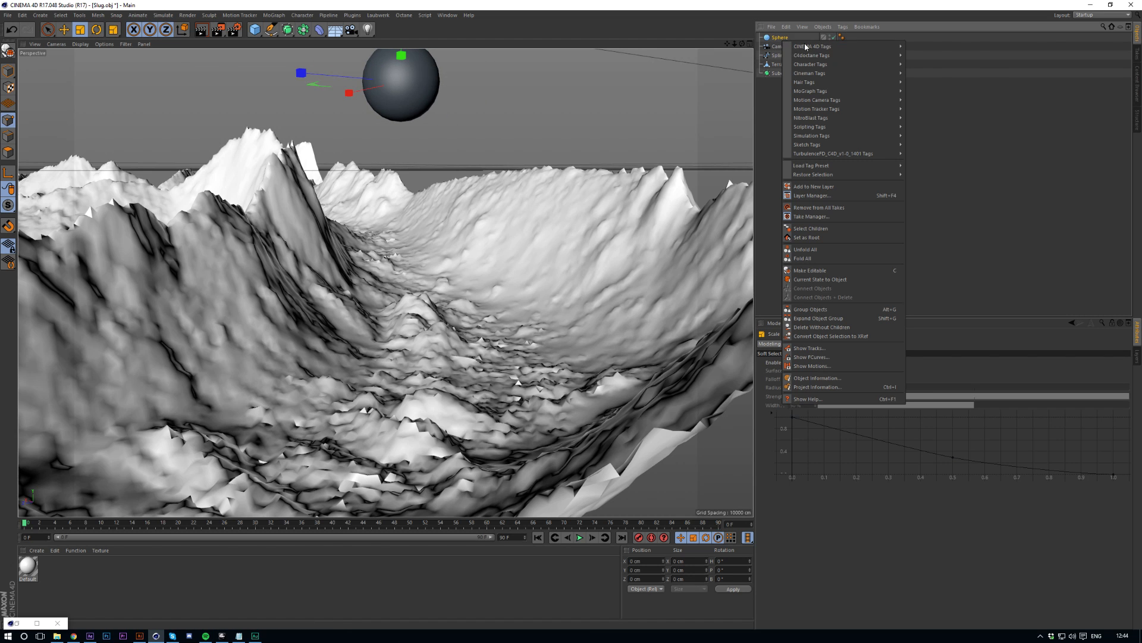
mouse_move(845, 47)
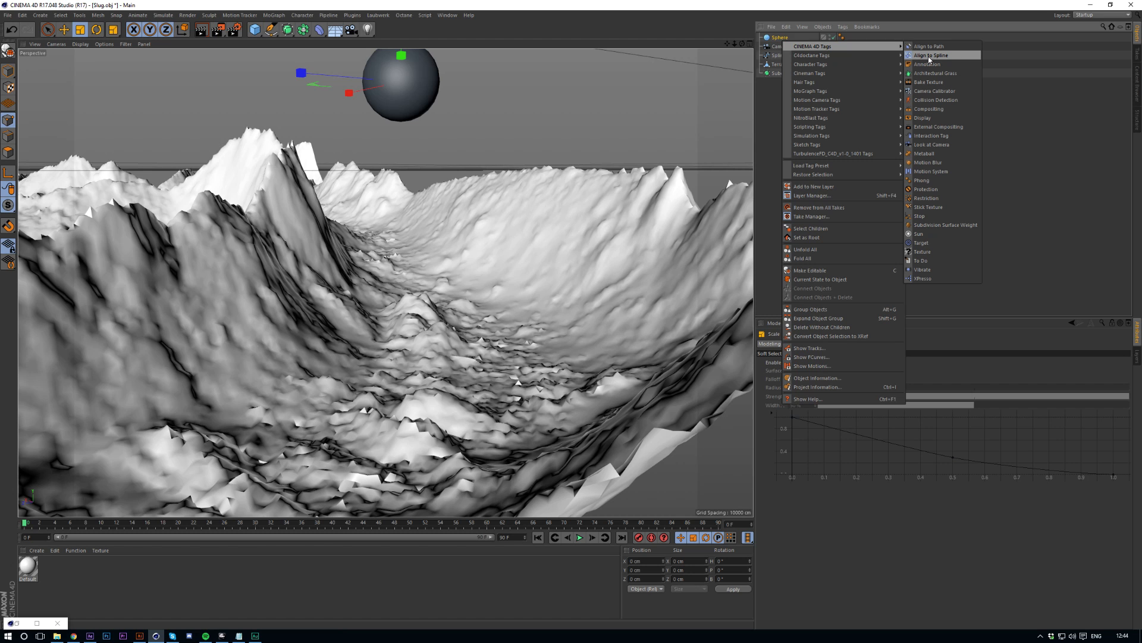
click(930, 55)
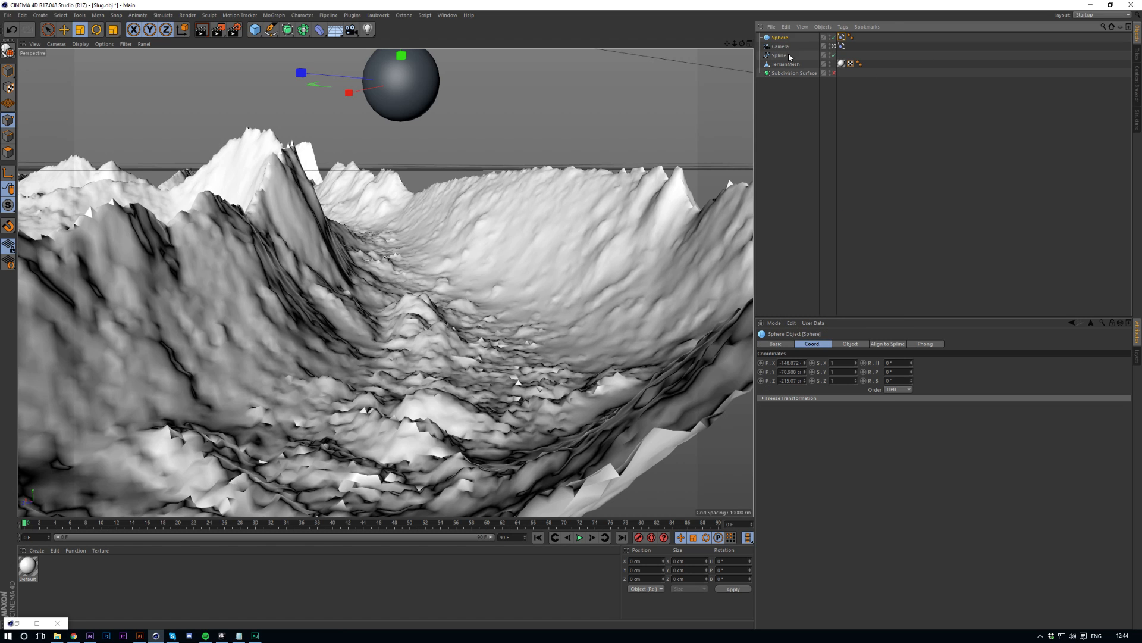
Set the sphere's segments to 3 and deselect it.
click(852, 345)
click(825, 372)
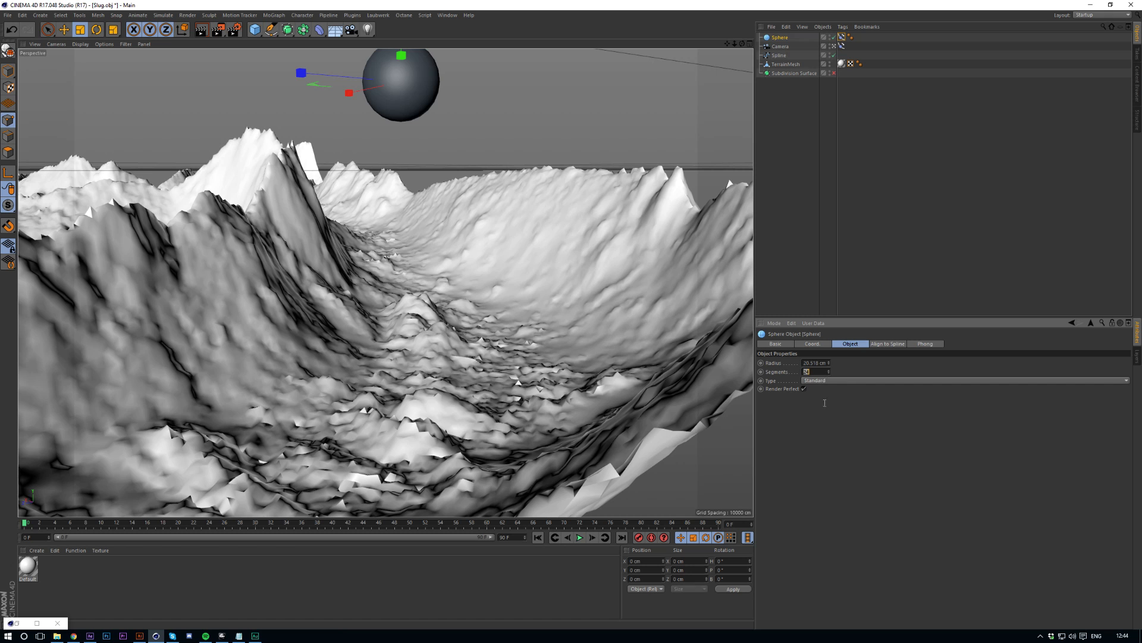
text(3)
click(852, 161)
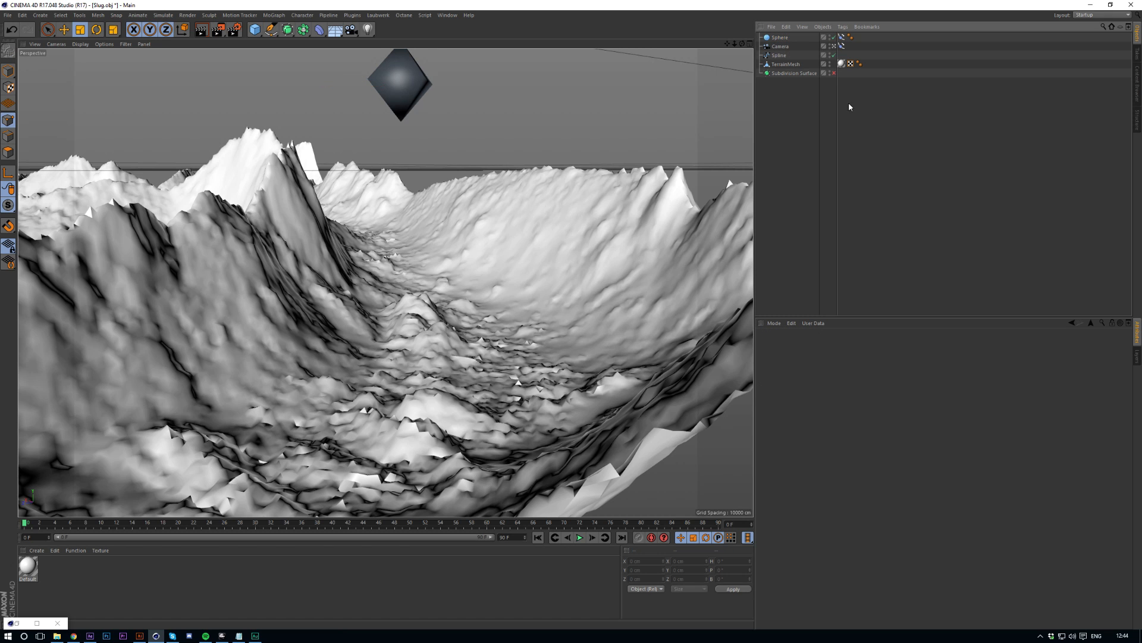
Assign the valley spline as the path of the sphere's Align to Spline tag and set its Position to 1%.
click(786, 38)
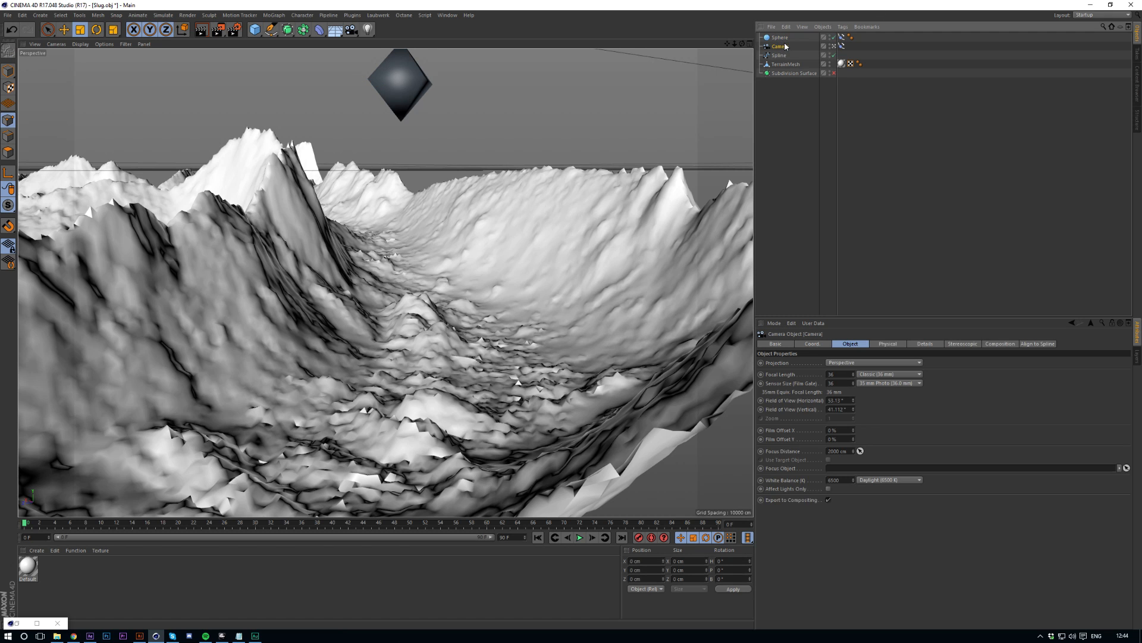
click(842, 36)
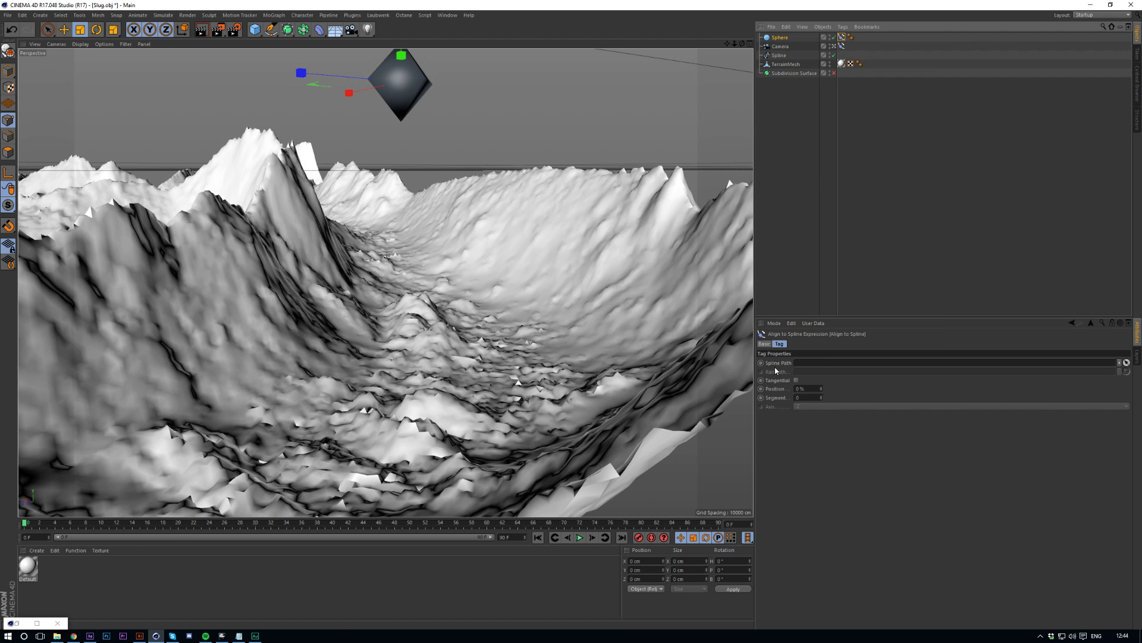
click(836, 38)
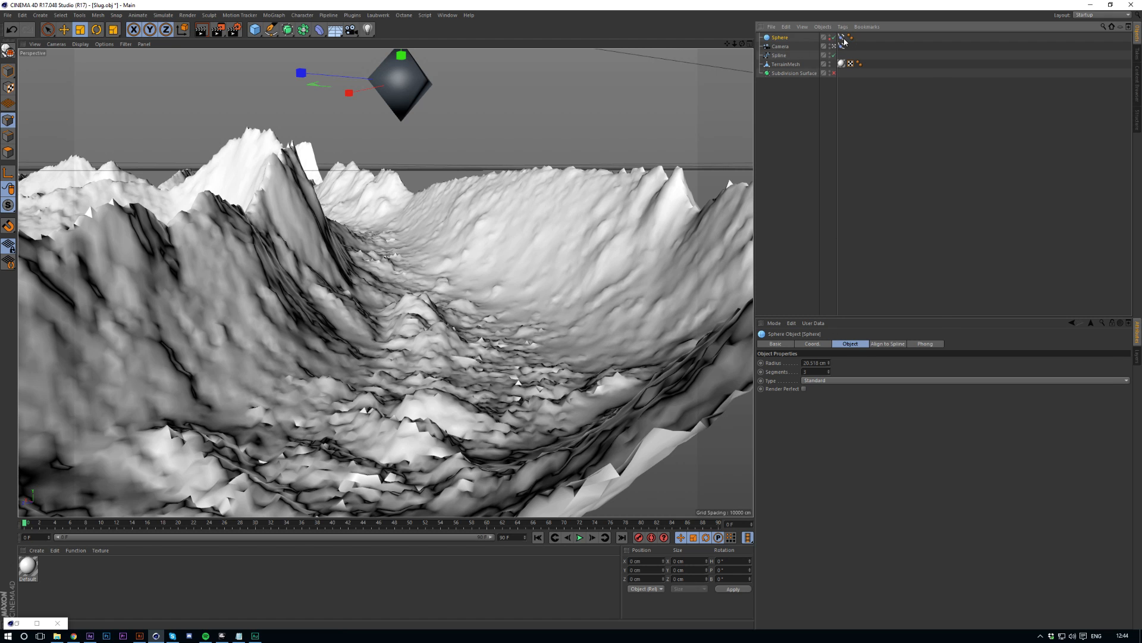
click(843, 38)
click(1126, 362)
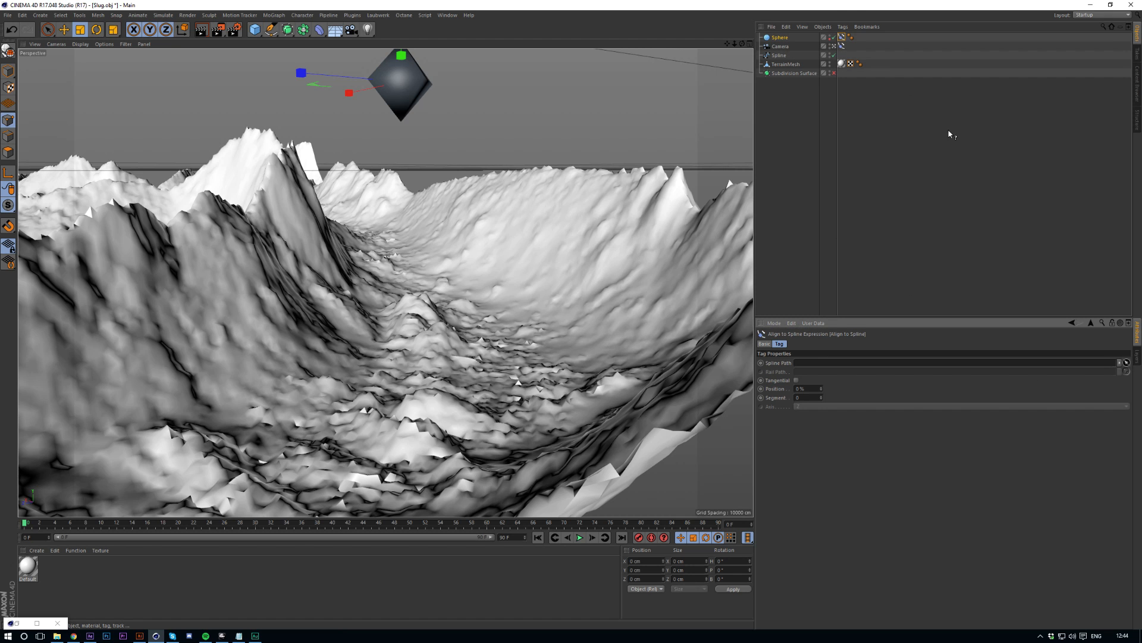
click(781, 55)
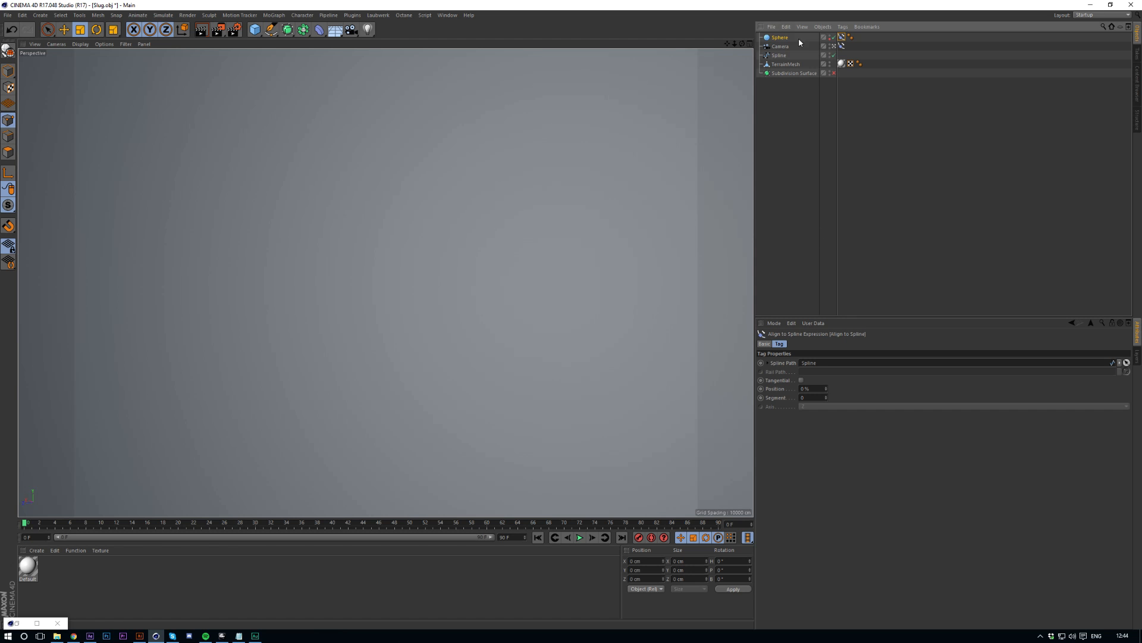
drag(826, 389, 826, 389)
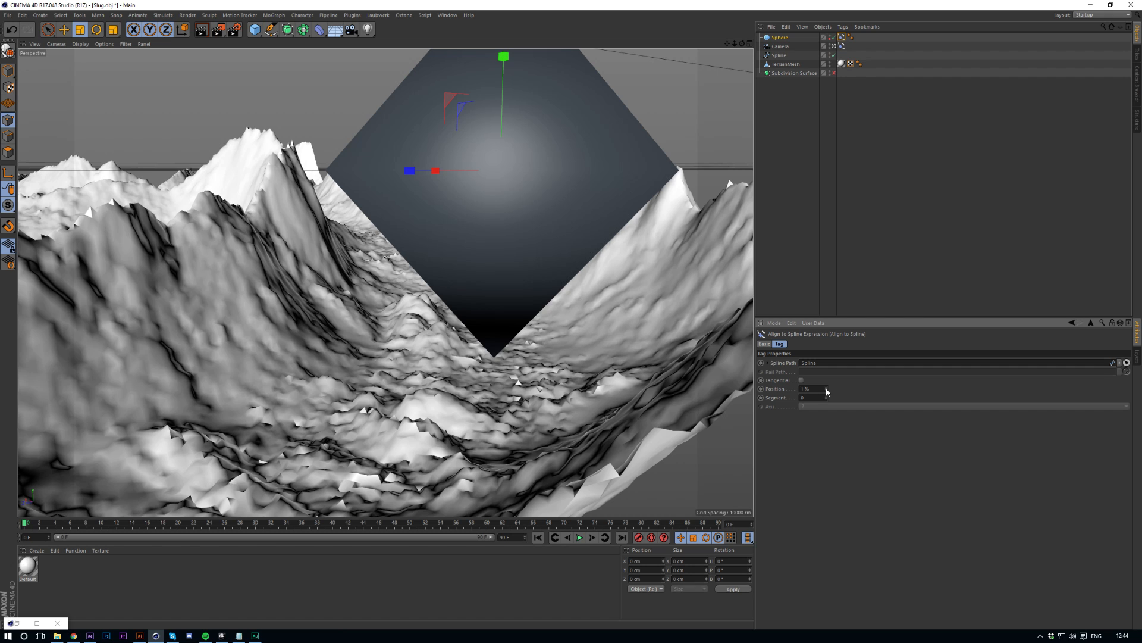
click(842, 135)
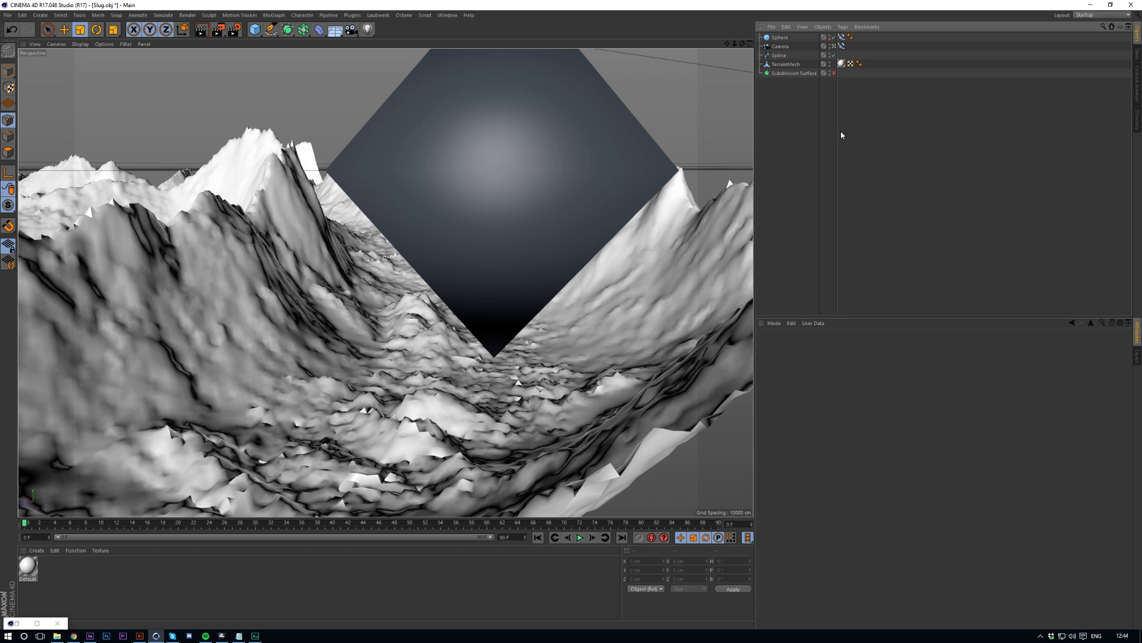
Add a Target tag to the camera with the sphere as its target object.
right_click(772, 45)
mouse_move(797, 53)
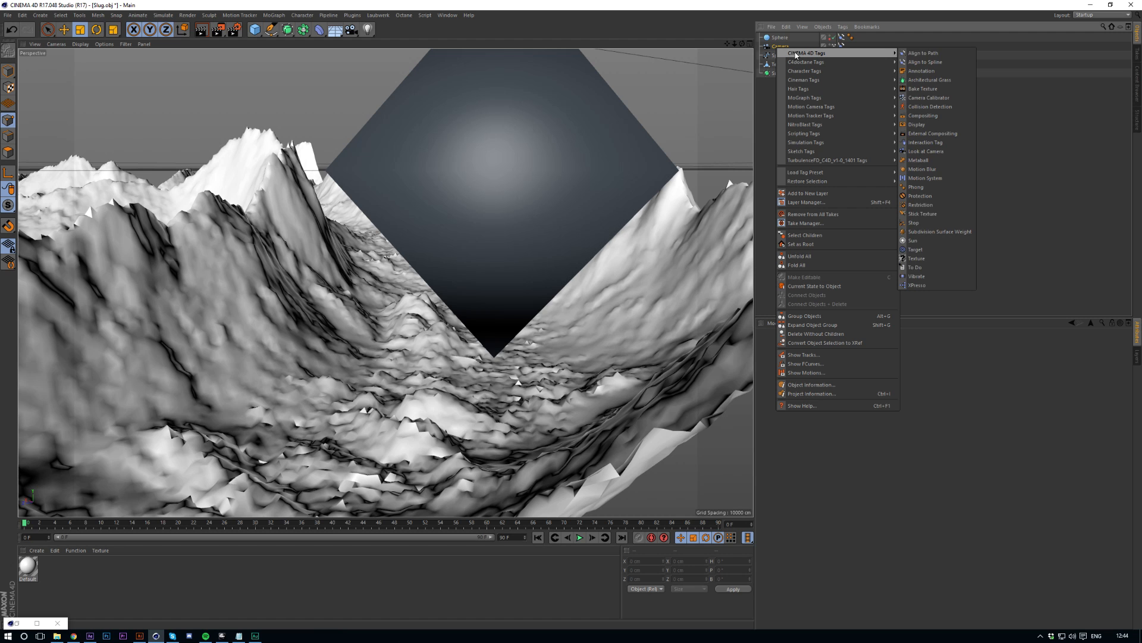
click(919, 250)
click(1127, 363)
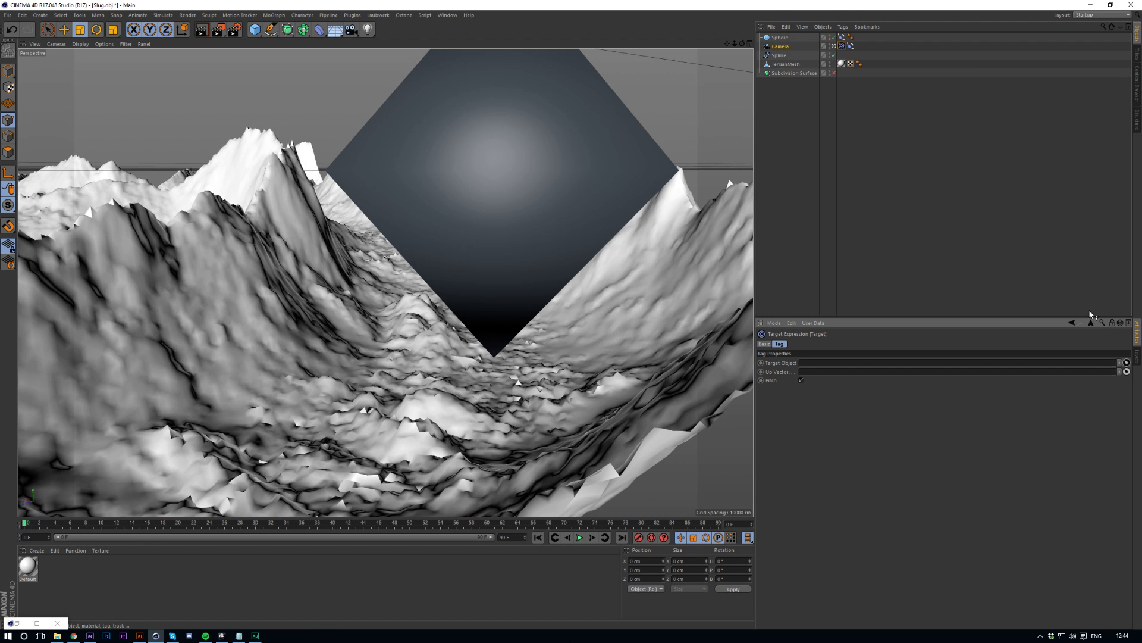
click(779, 37)
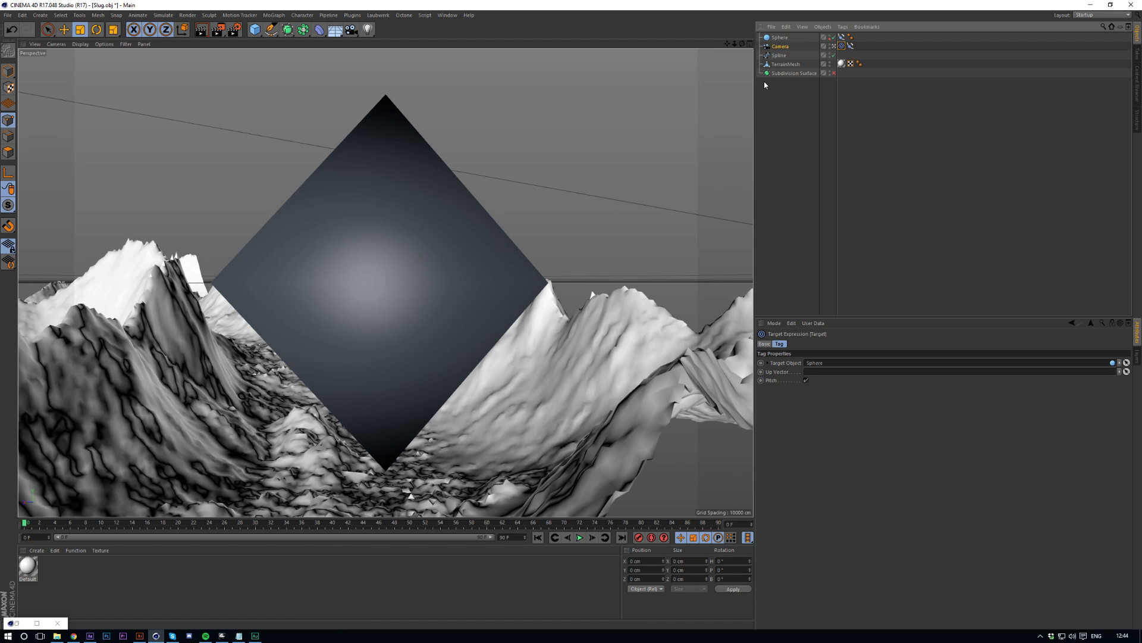
click(780, 47)
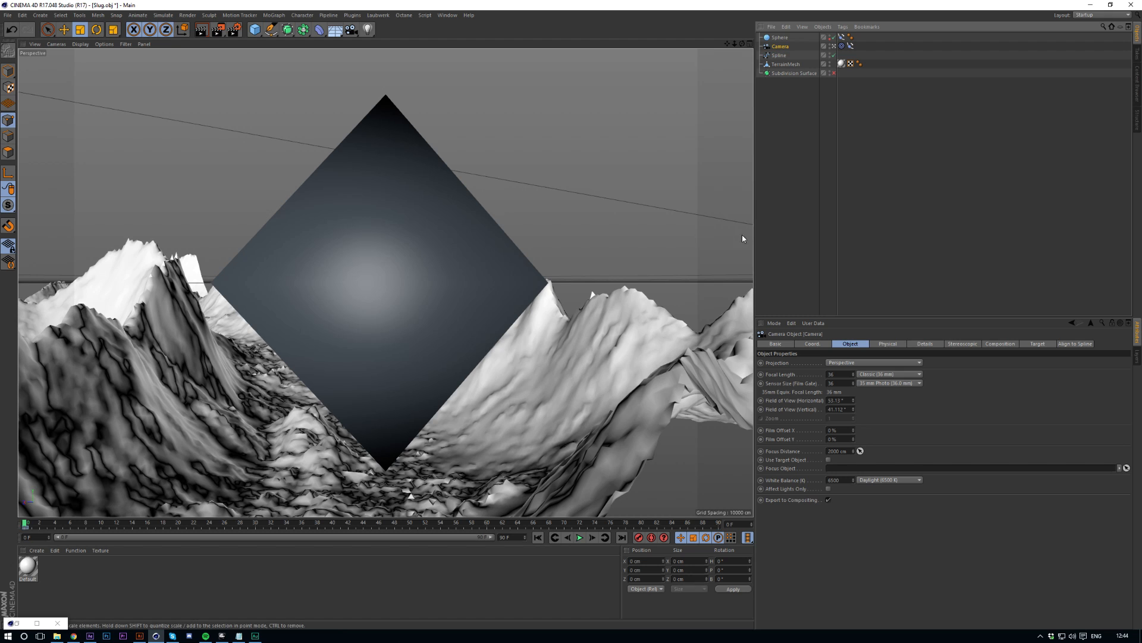
click(784, 148)
click(774, 47)
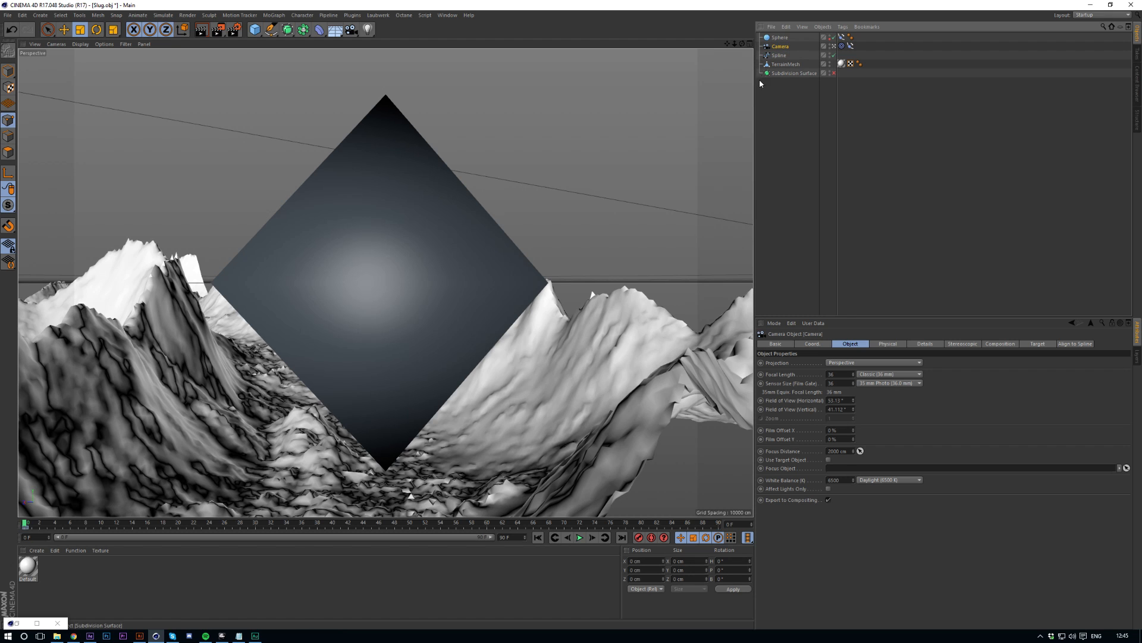
Extend the animation timeline to 240 frames.
click(514, 538)
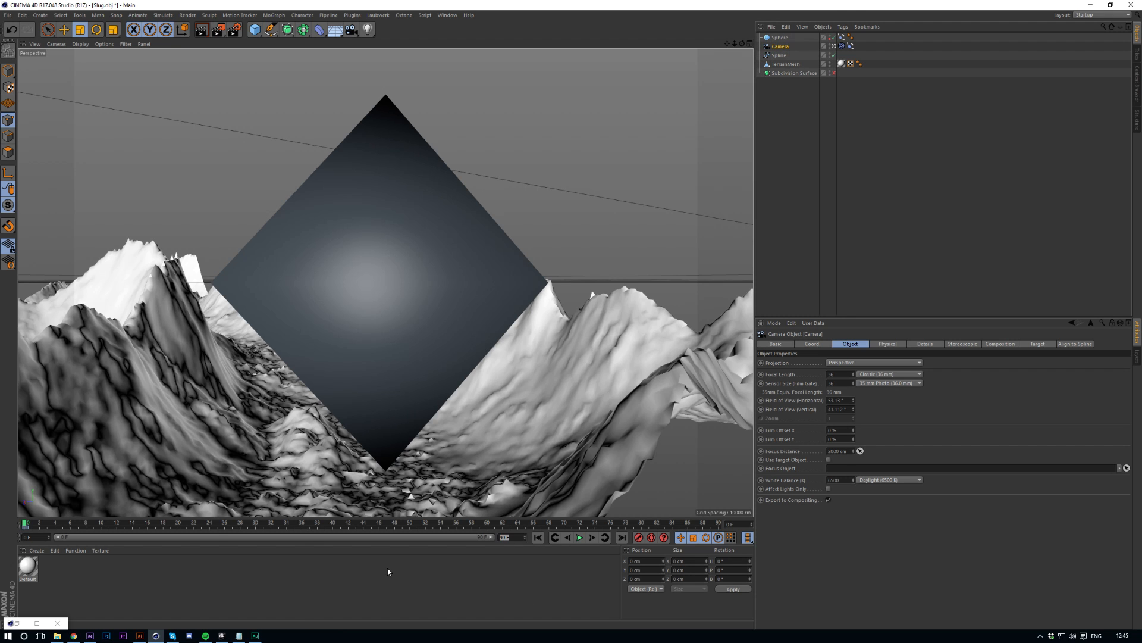
text(240)
key(Return)
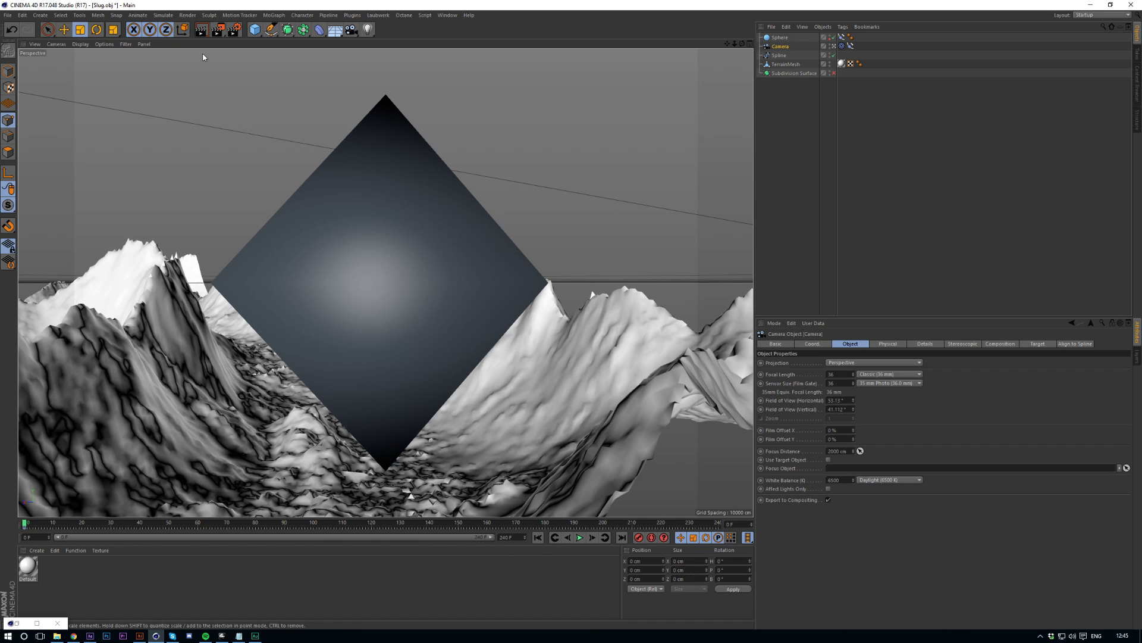
Check the output frame rate in the render settings.
click(235, 30)
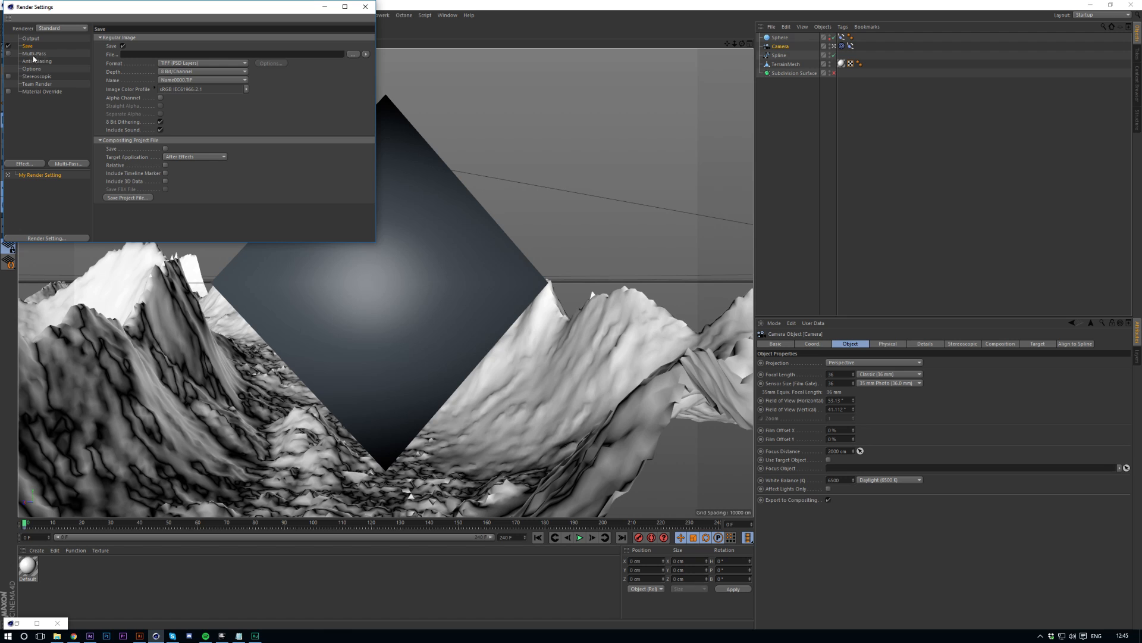
click(30, 39)
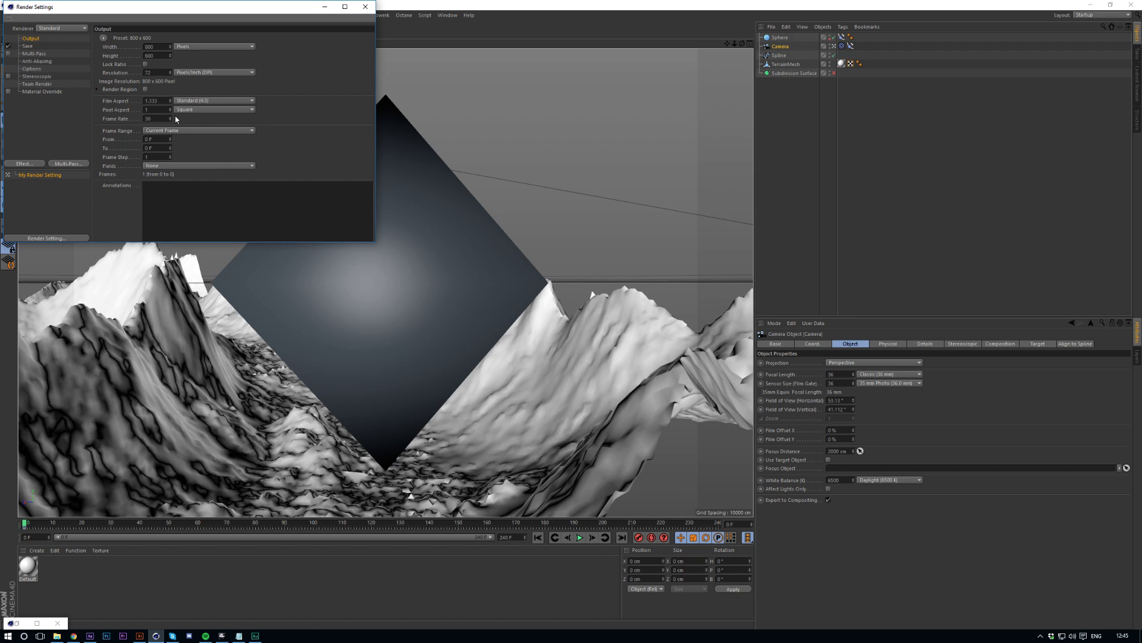
drag(158, 119, 115, 120)
click(366, 7)
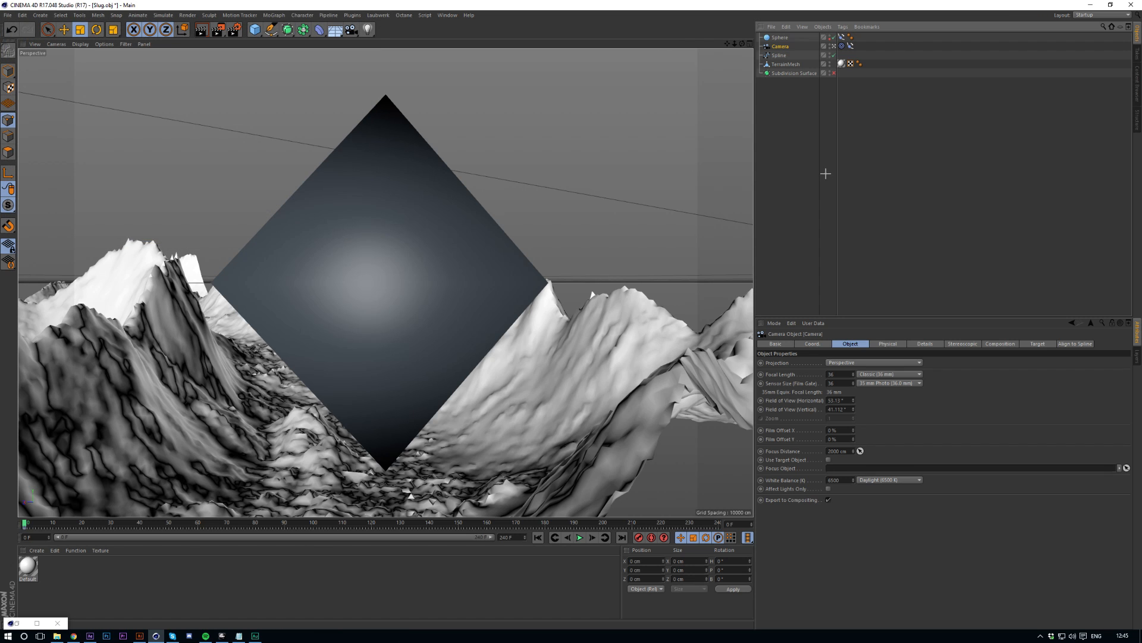
At frame 0, keyframe the Align to Spline Position of the camera at 0% and of the sphere at 1%.
click(819, 191)
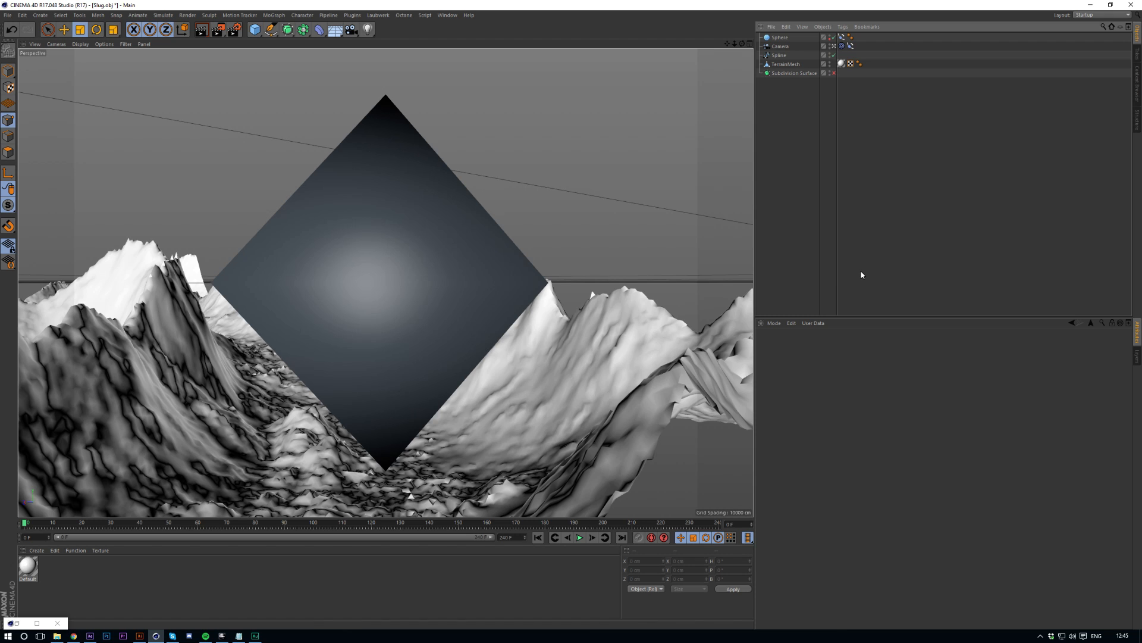
click(780, 46)
click(851, 47)
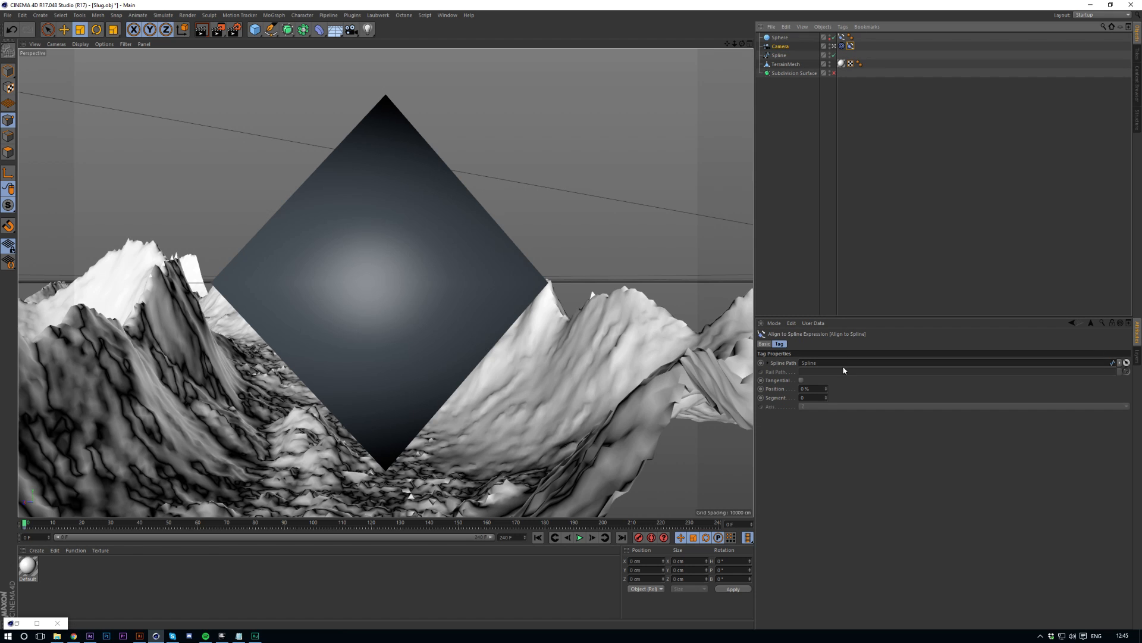
click(761, 389)
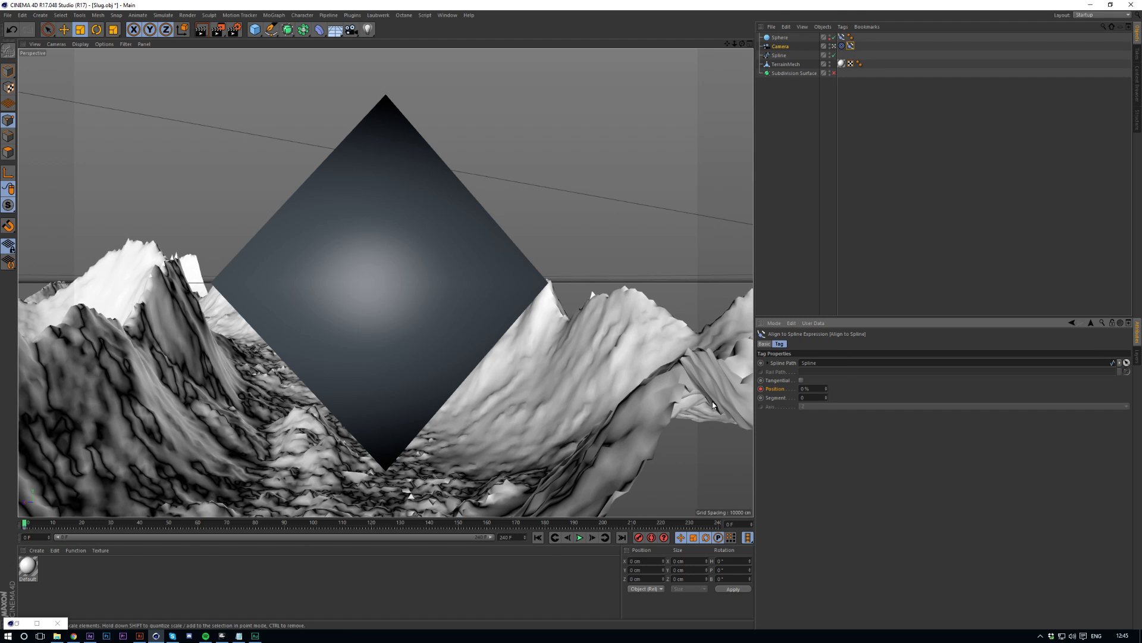
click(842, 37)
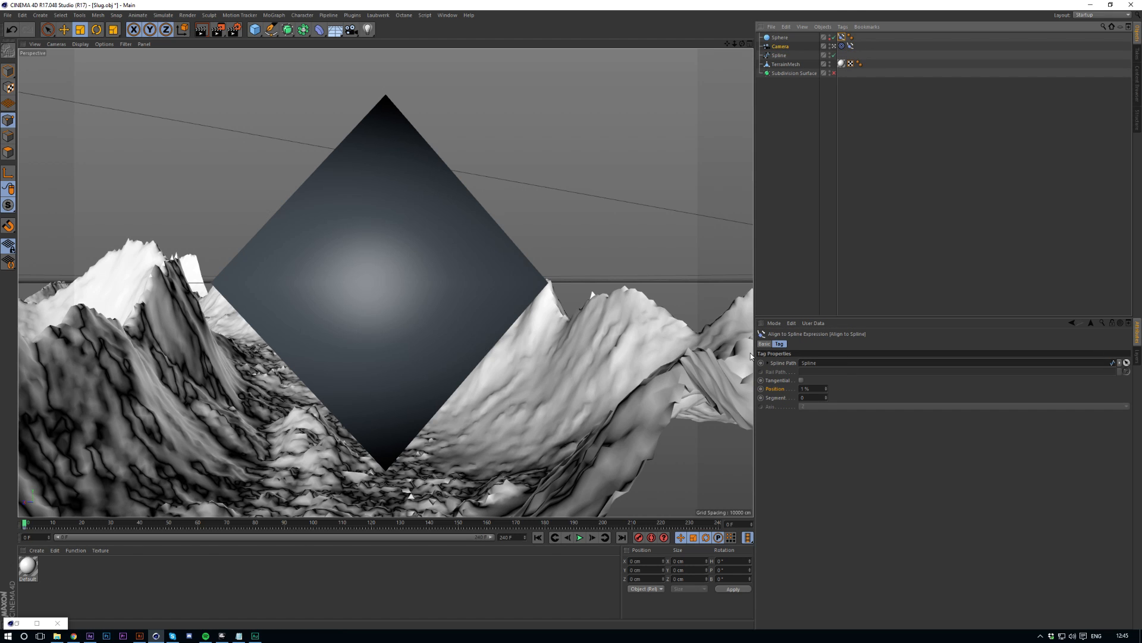
click(762, 390)
Go to frame 240 and leave the camera view to see the whole terrain from above.
click(705, 523)
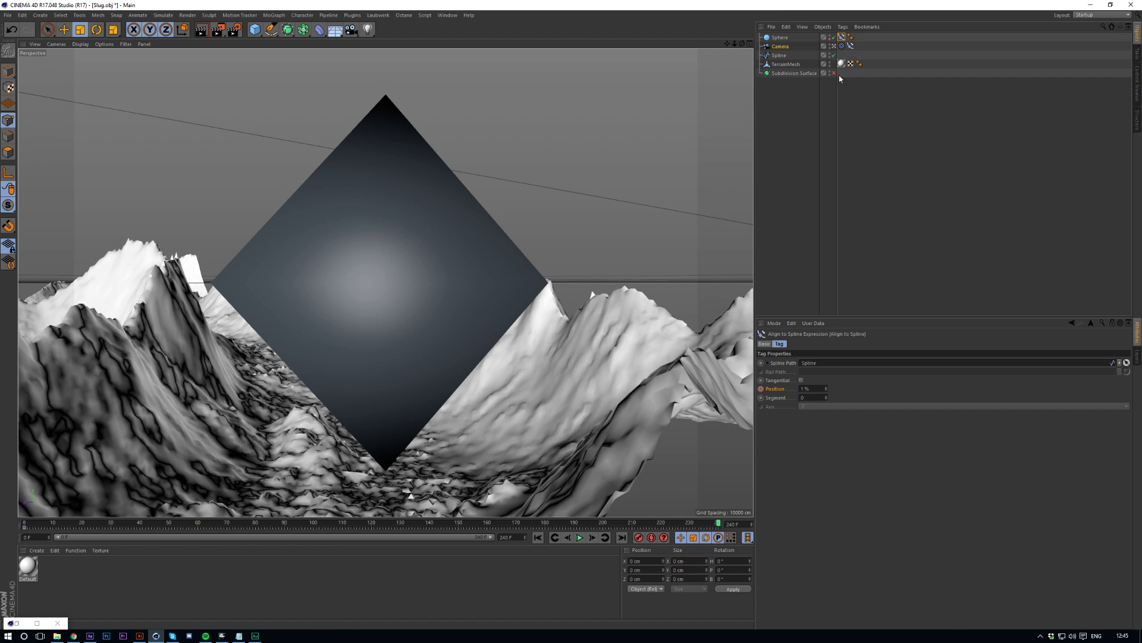
click(779, 47)
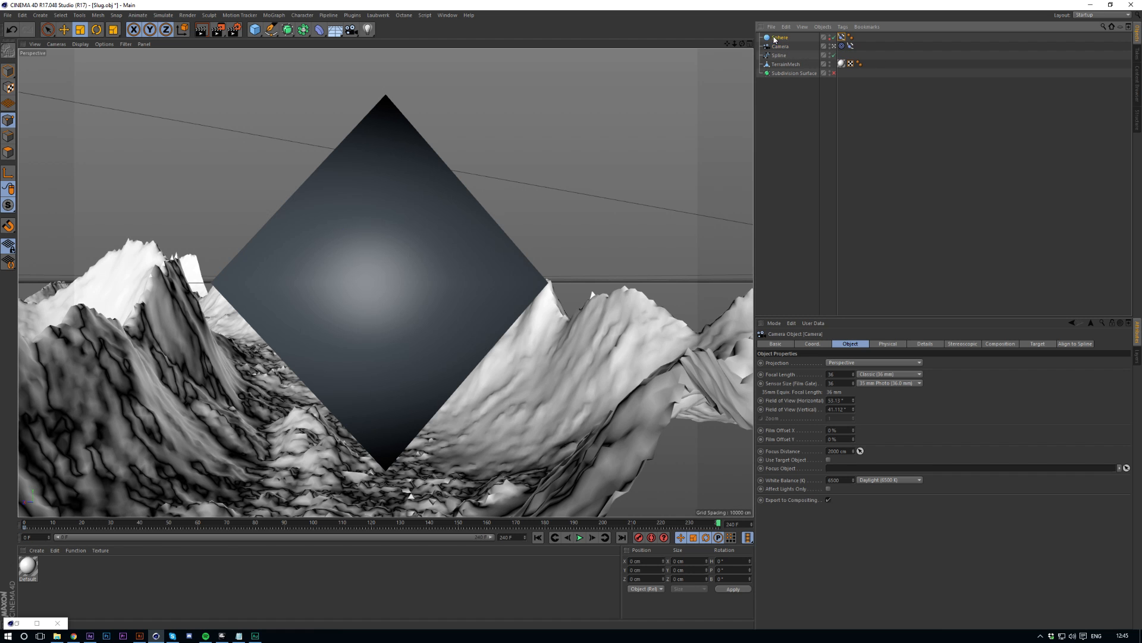
click(780, 38)
click(834, 47)
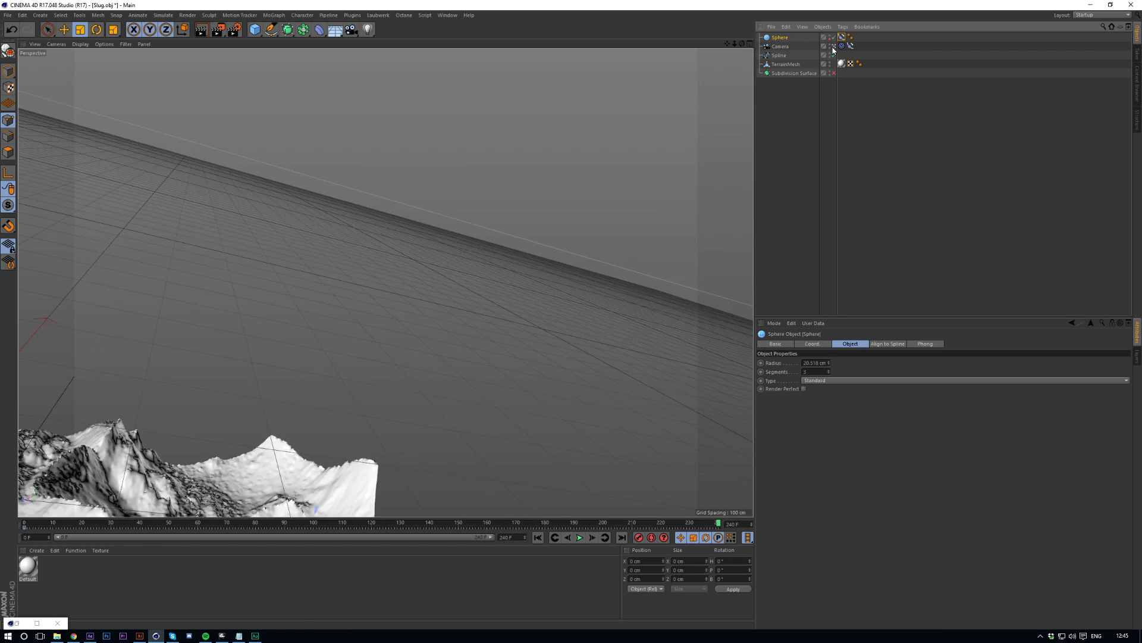
scroll(393, 236, up, 3)
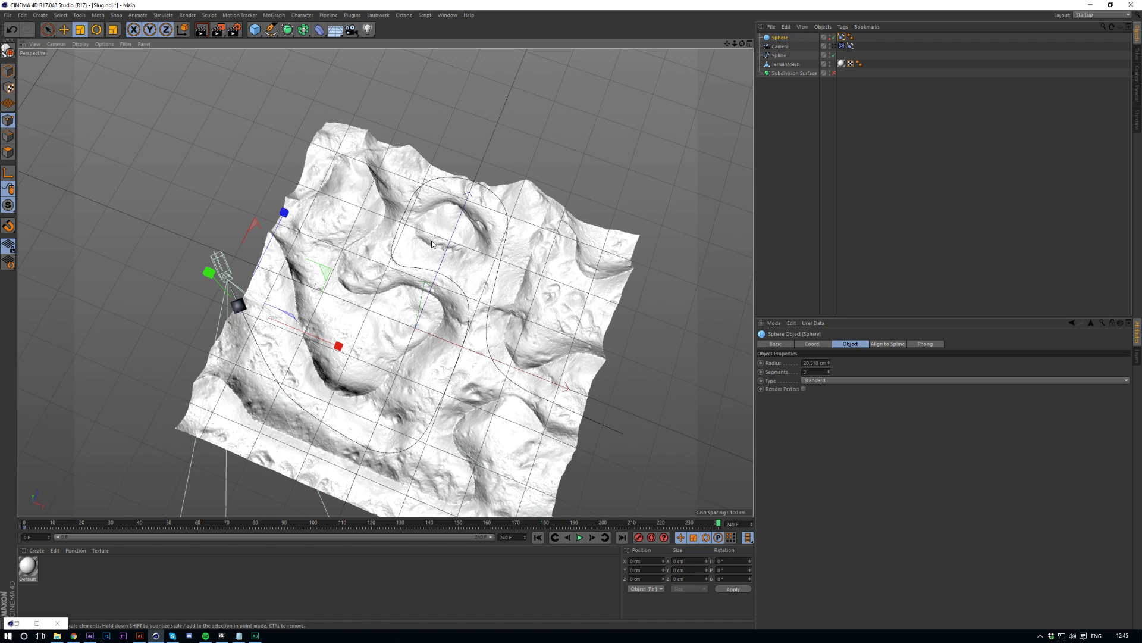
Set the Position of the sphere's Align to Spline tag to 31% and keyframe it at frame 240.
click(778, 39)
click(841, 38)
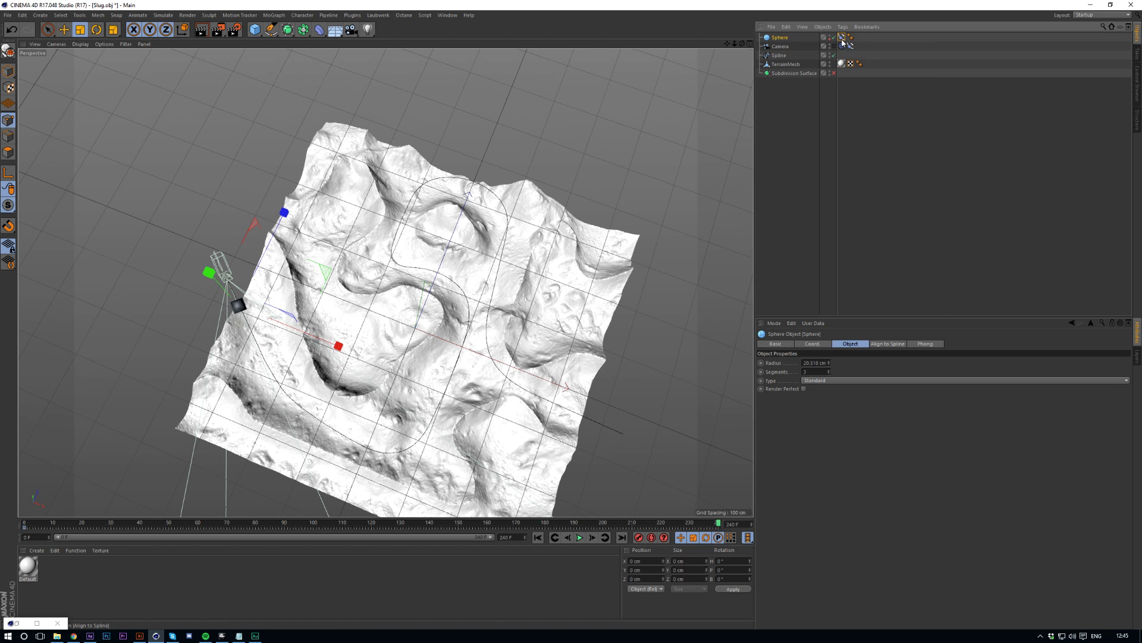
click(828, 388)
drag(827, 389, 848, 377)
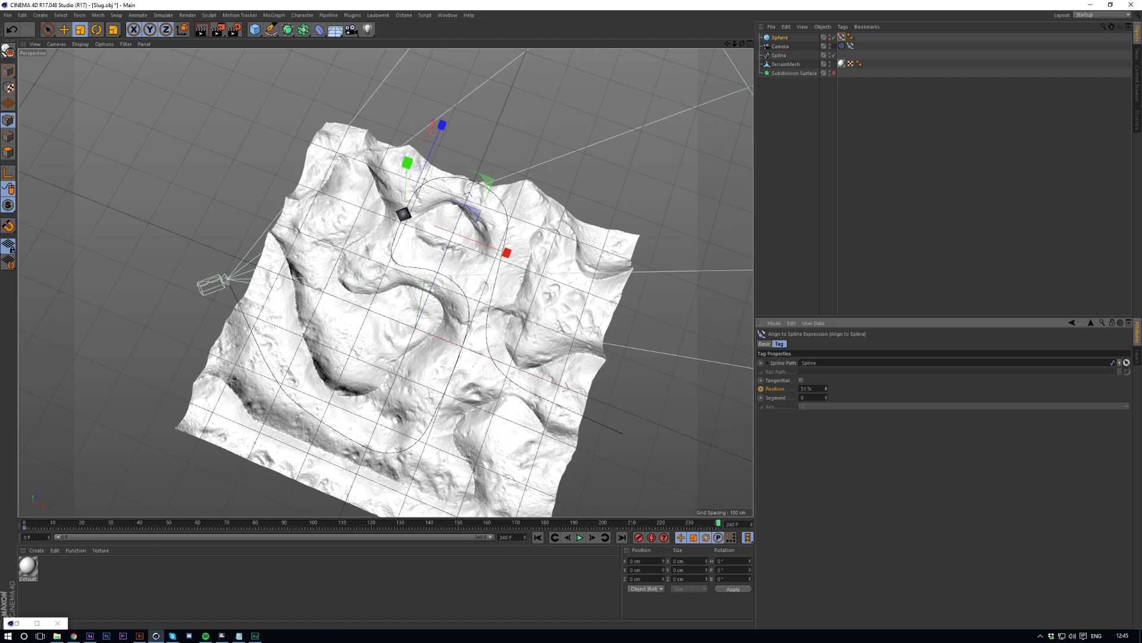
scroll(391, 203, up, 10)
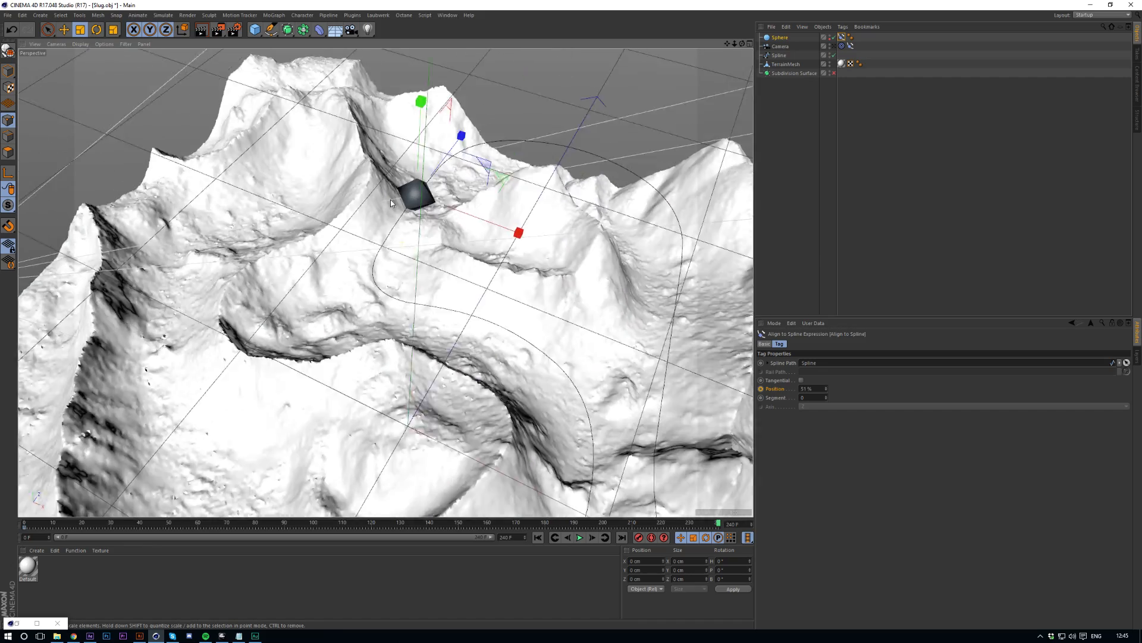
alt+drag(391, 203, 423, 215)
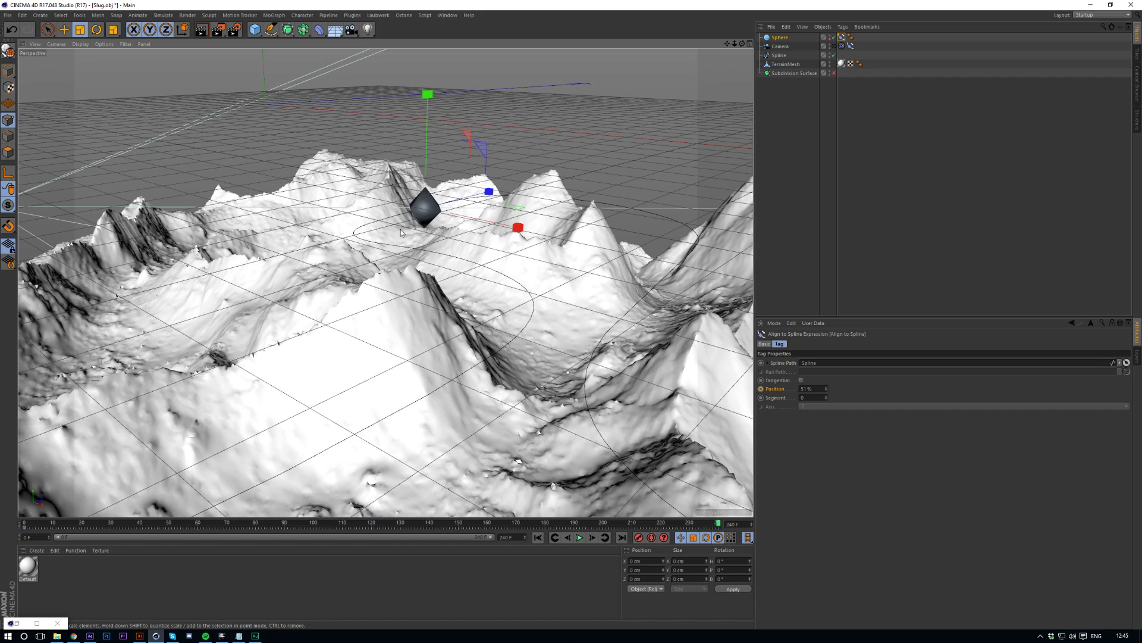
alt+drag(559, 470, 628, 329)
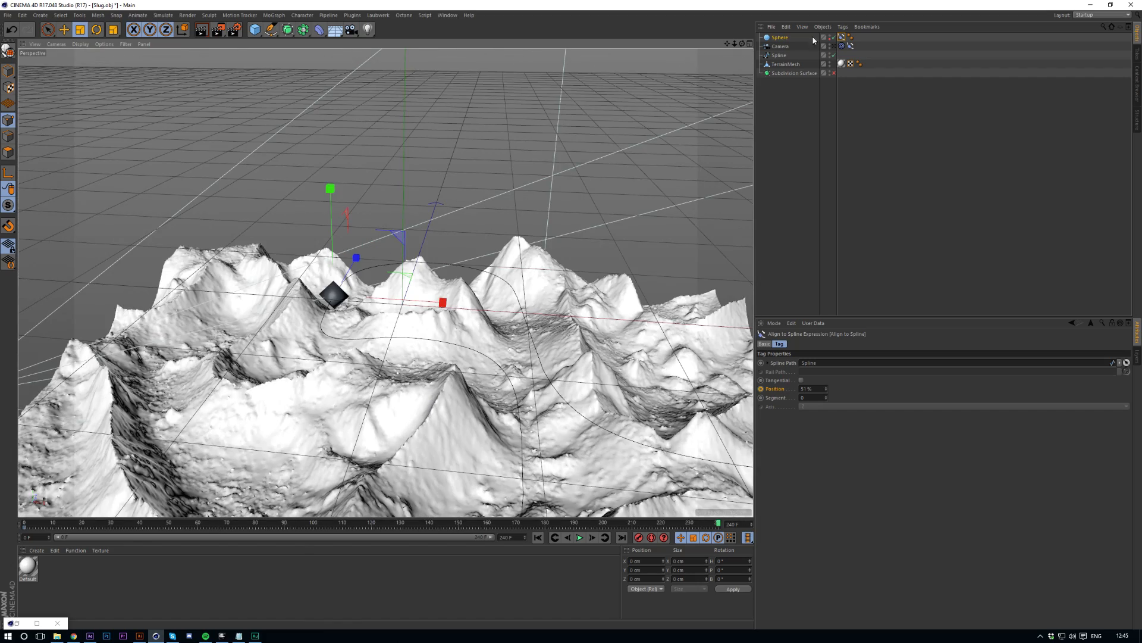
click(761, 388)
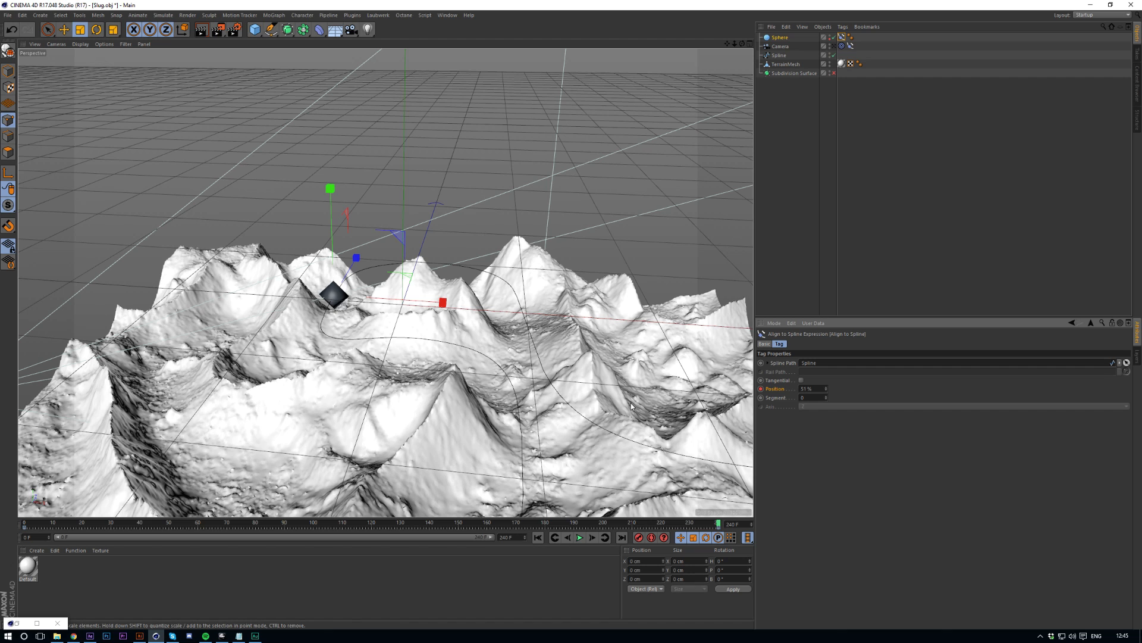
At frame 240, set the Position of the camera's Align to Spline tag to 50%.
click(538, 538)
click(849, 46)
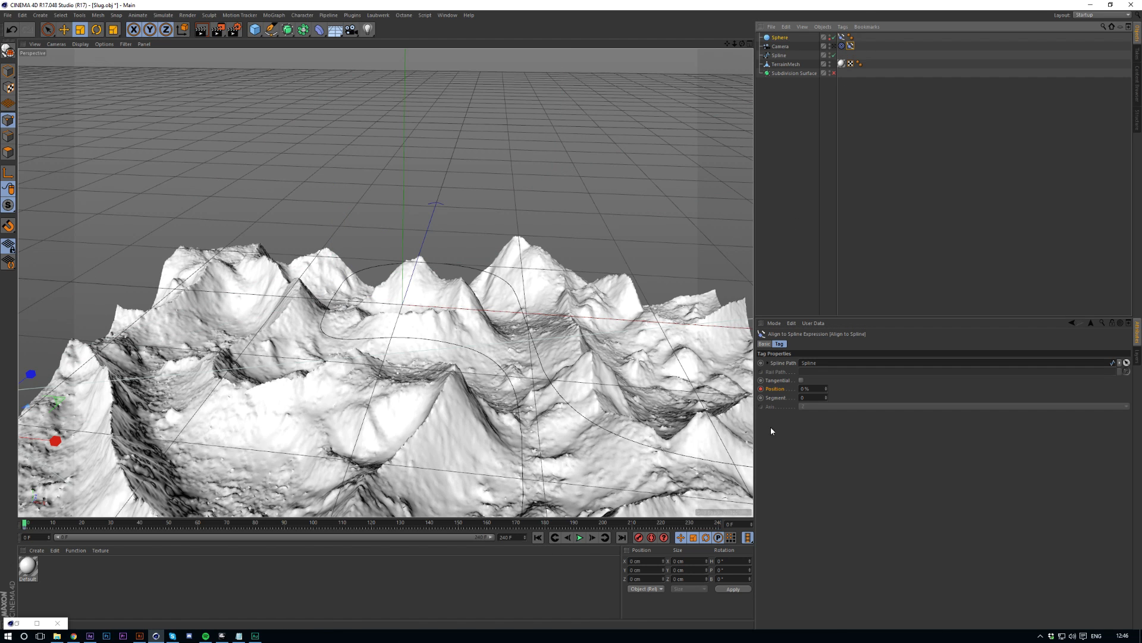
click(622, 537)
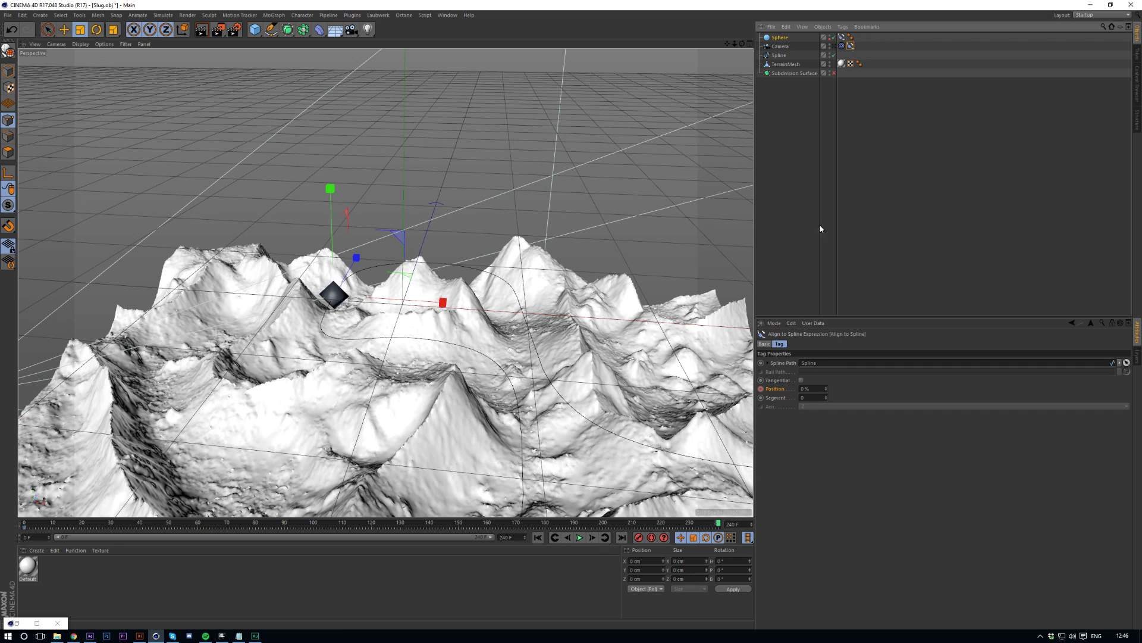
click(851, 46)
click(815, 390)
text(50)
key(Return)
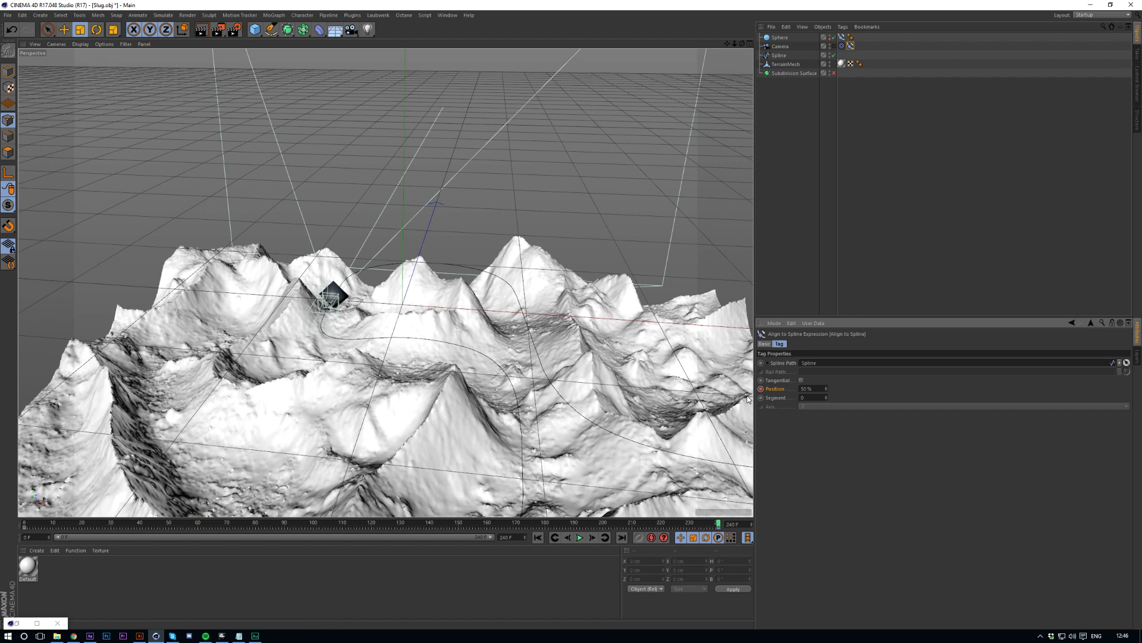
Look through the camera and reduce its Align to Spline Position to 45% to widen its distance from the sphere.
click(834, 47)
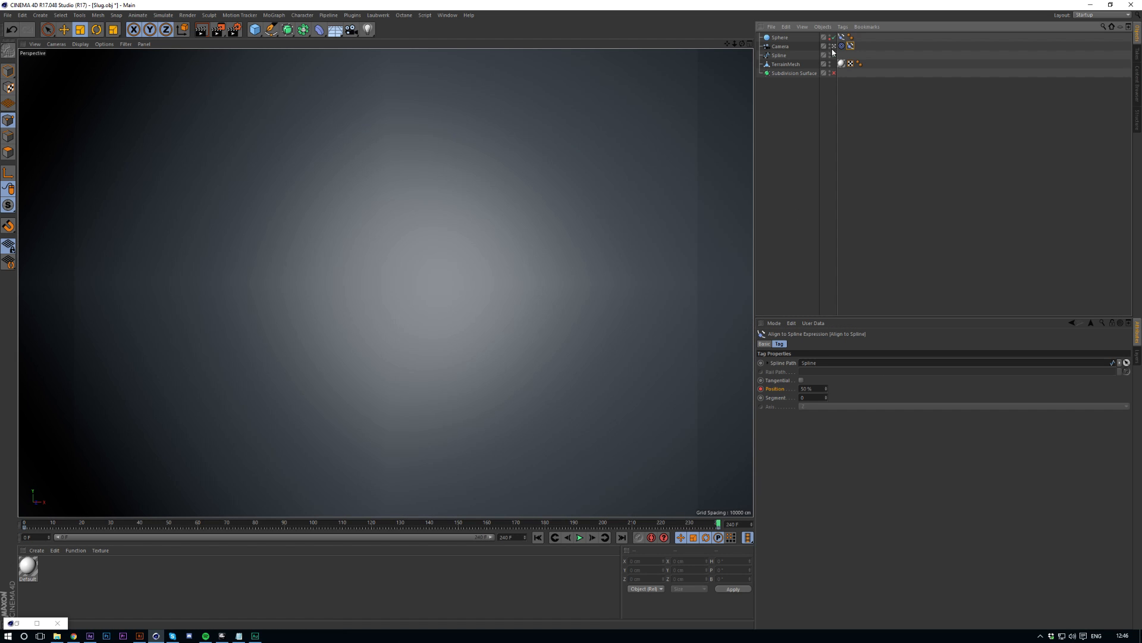
drag(827, 392, 825, 394)
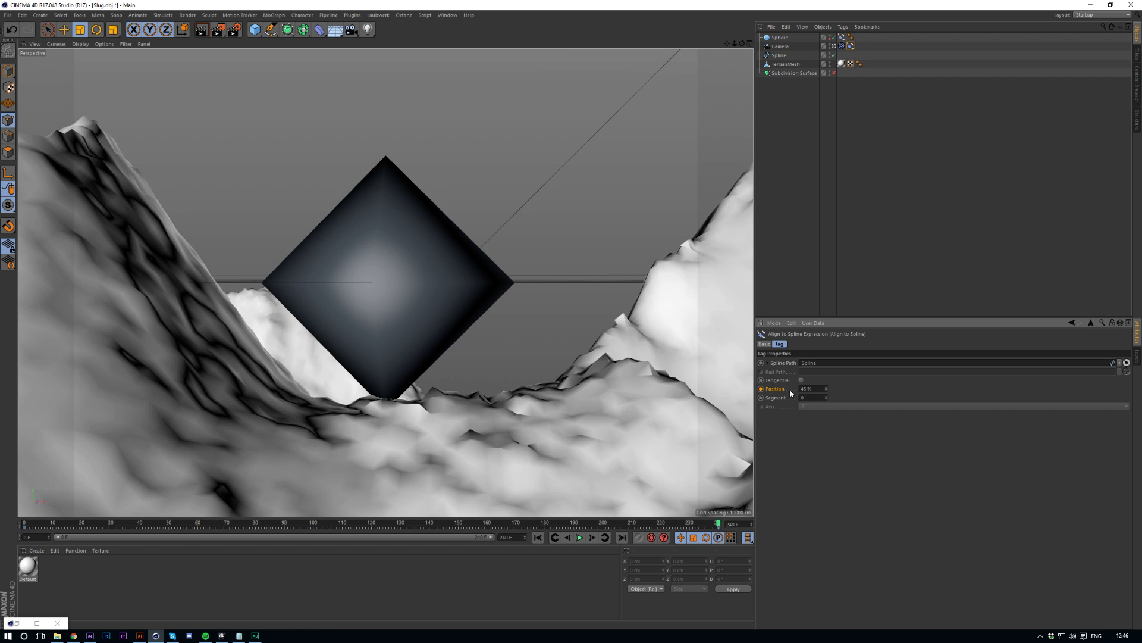
click(875, 156)
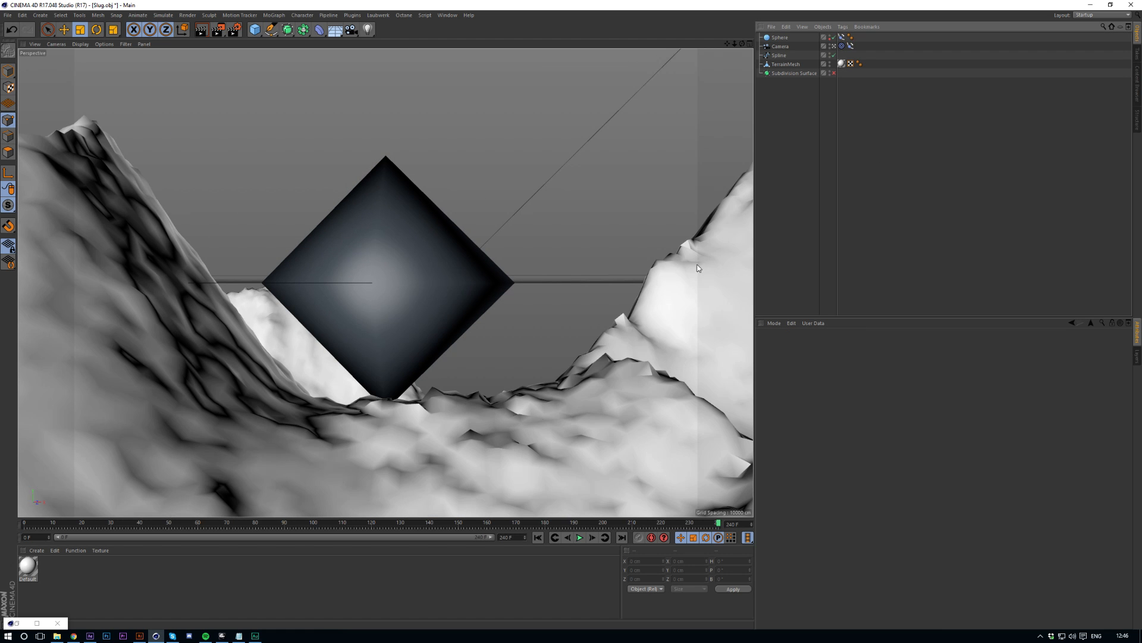
Scale the sphere down at frame 0 and preview the camera flight from the start.
click(538, 540)
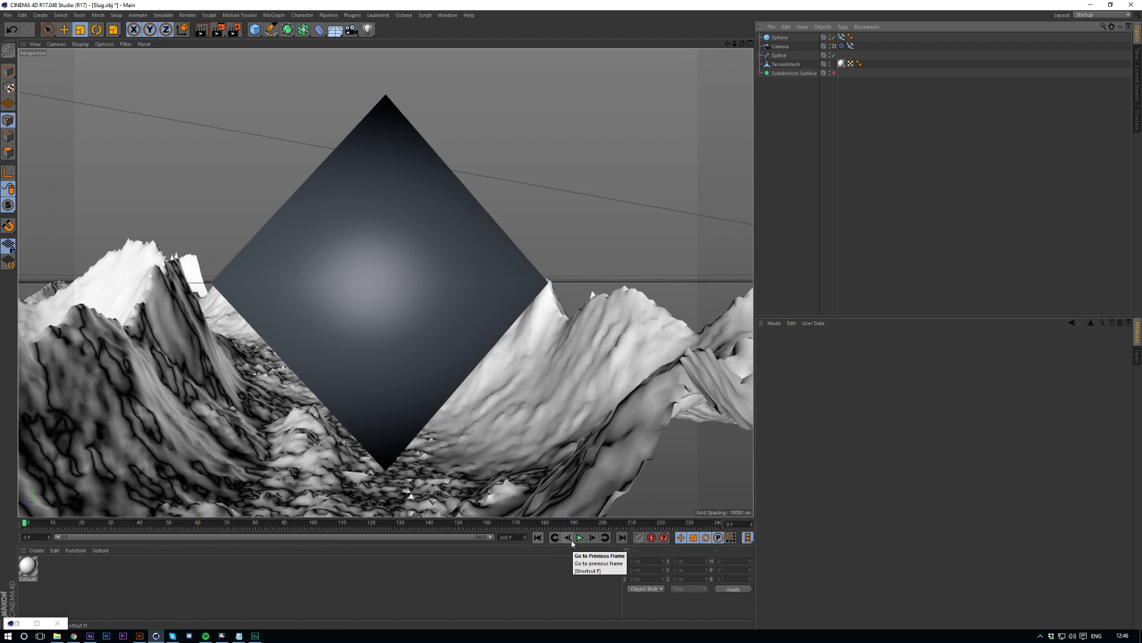
click(780, 39)
drag(488, 292, 285, 351)
click(580, 538)
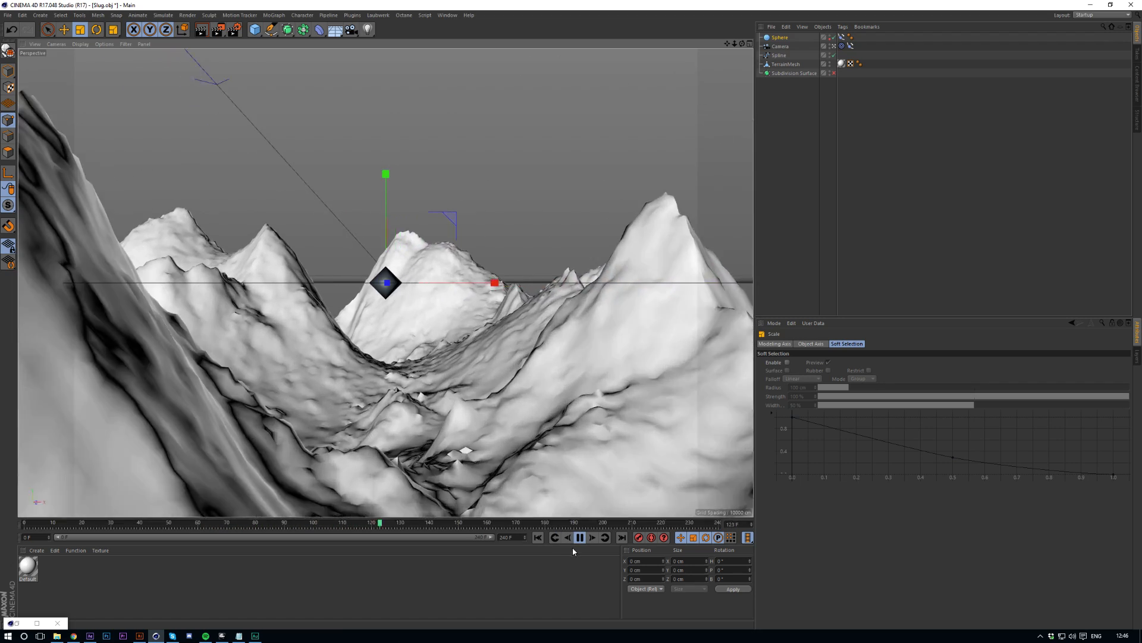
click(579, 538)
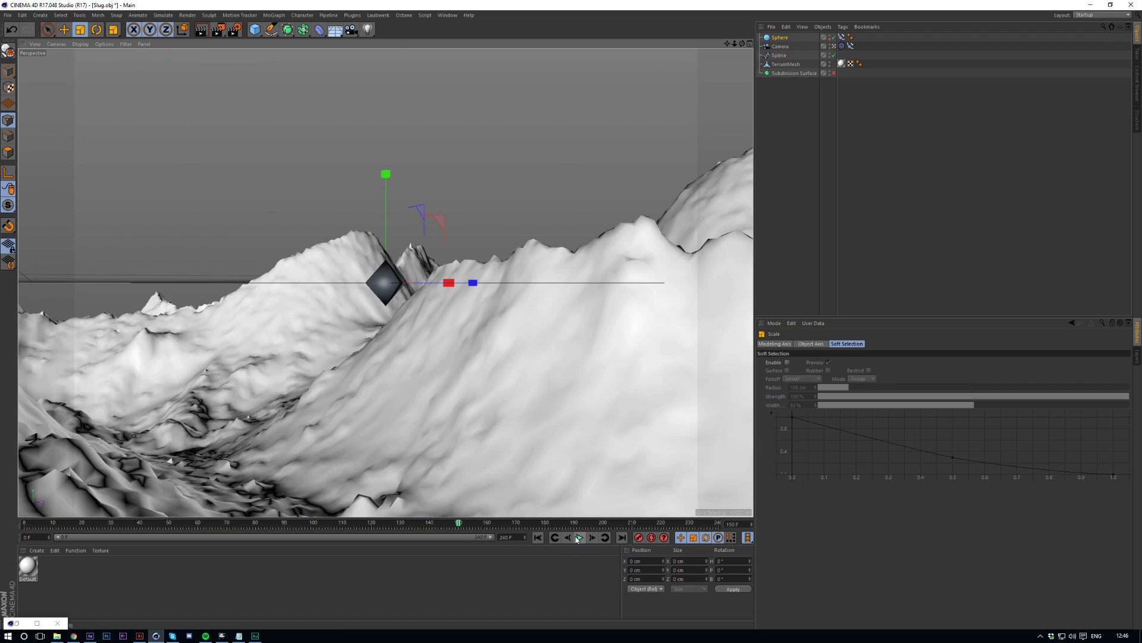
Hide the sphere in the viewport and return to frame 0.
click(830, 36)
click(808, 116)
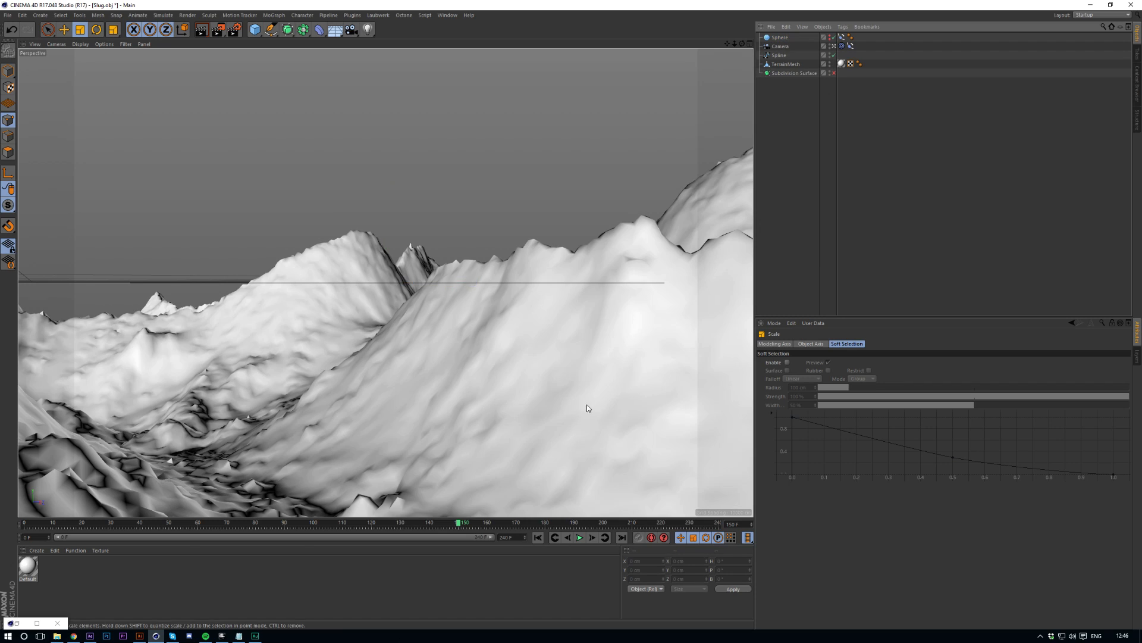
drag(458, 526, 88, 527)
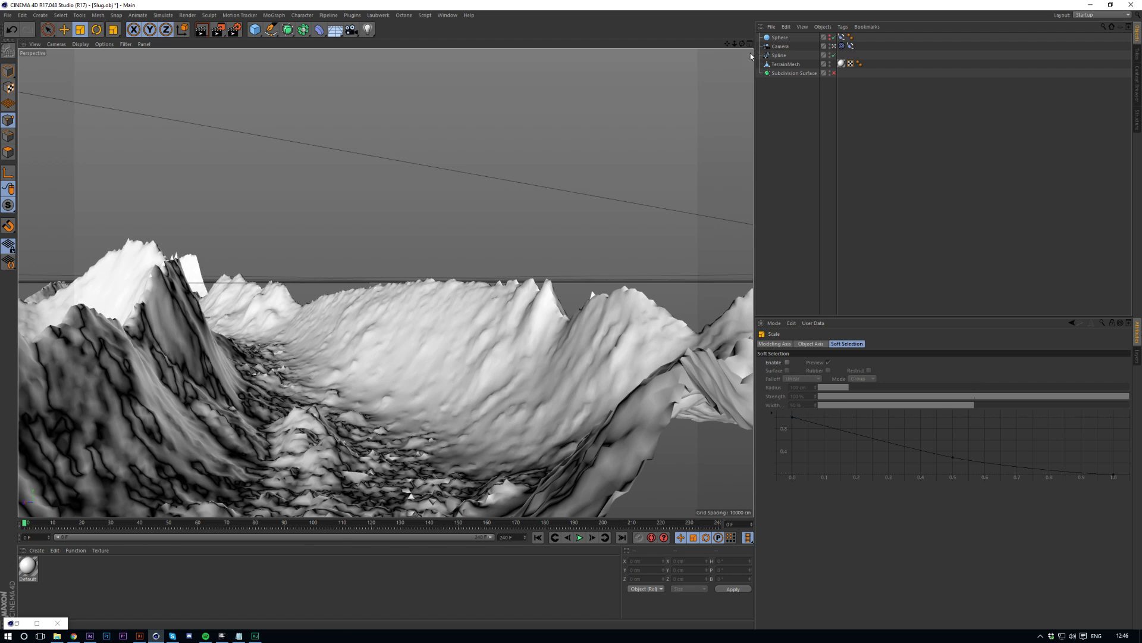
Thin out the spline in the Top view by deleting surplus points in the terrain's lower valley.
click(749, 44)
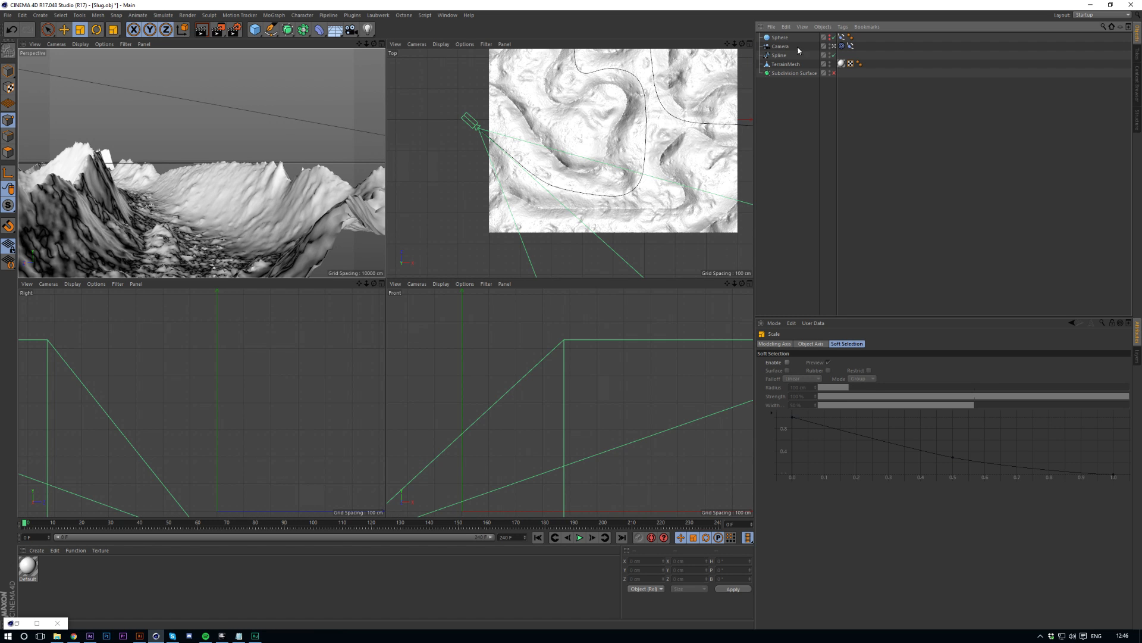
click(779, 56)
scroll(576, 200, up, 1)
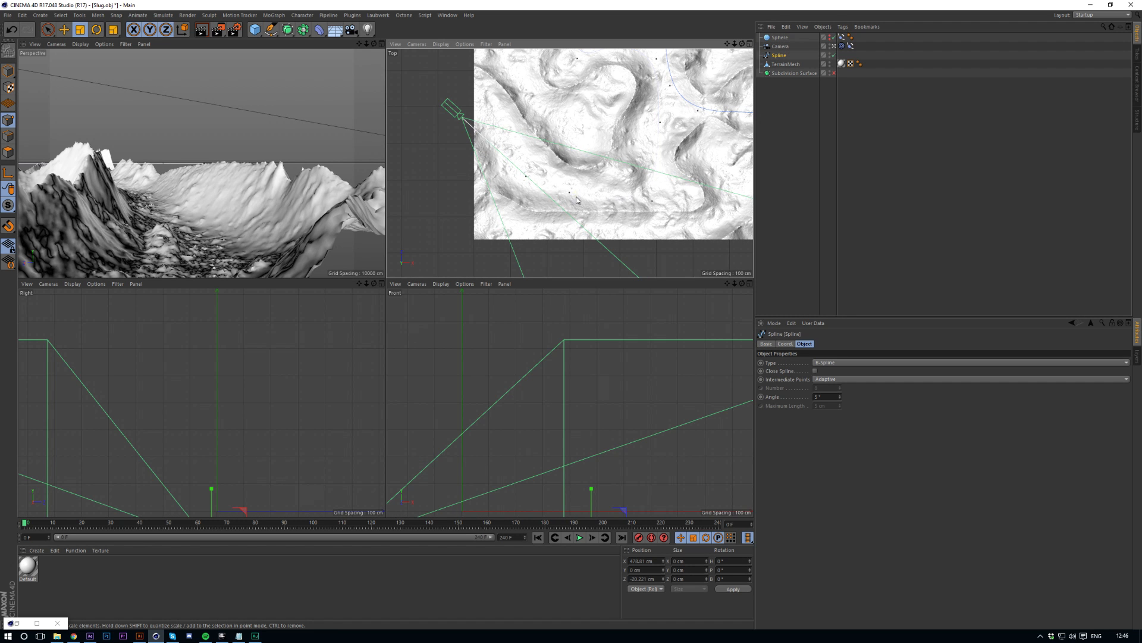
click(567, 195)
key(Delete)
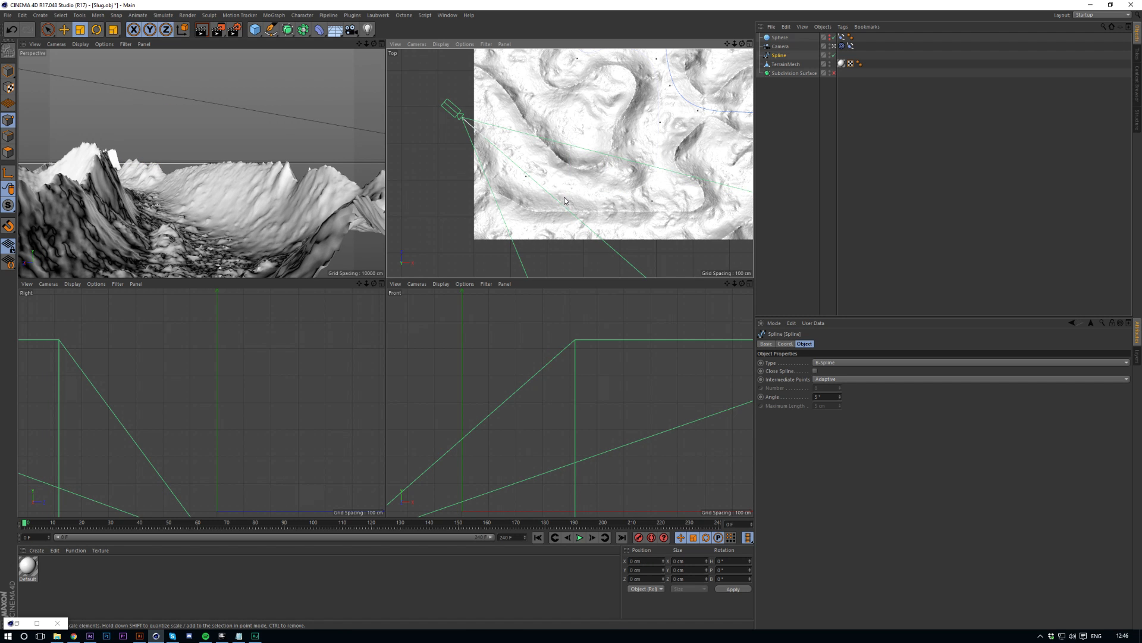
scroll(672, 121, up, 2)
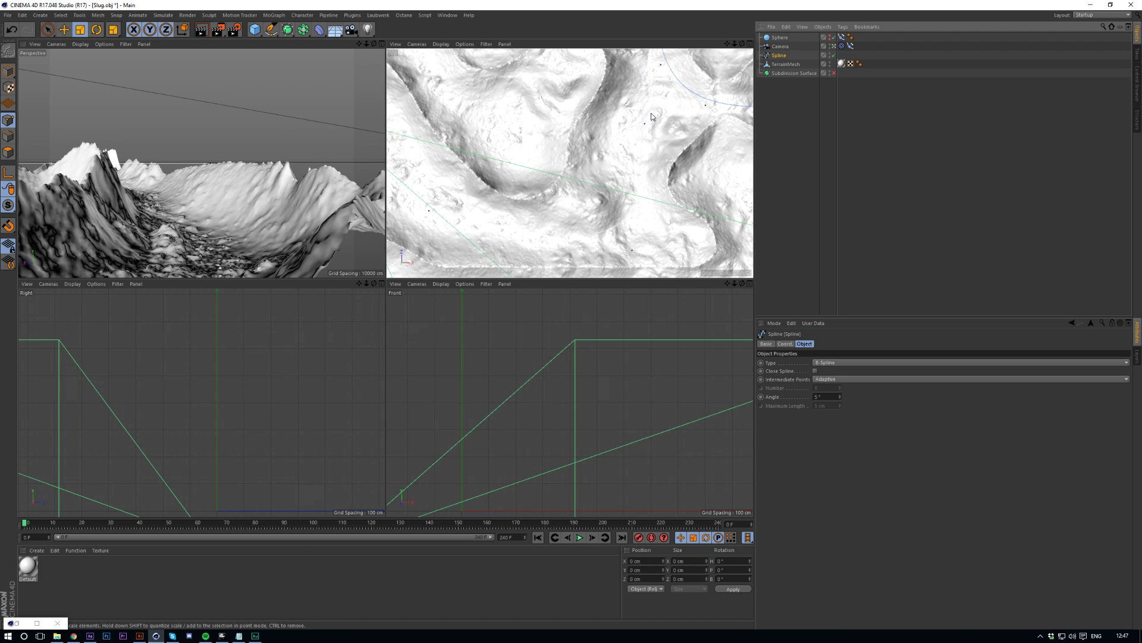
drag(727, 43, 718, 70)
click(629, 181)
key(Delete)
Move the spline point just below the round hill into the open valley floor in the Top view.
click(569, 156)
drag(569, 183, 619, 208)
key(e)
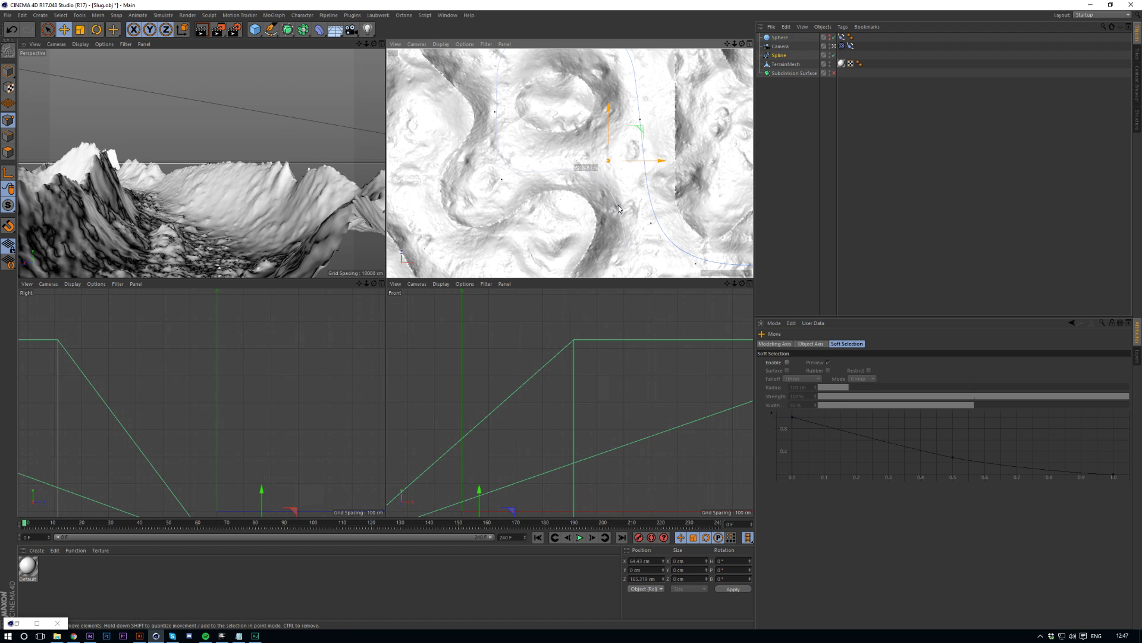
click(501, 179)
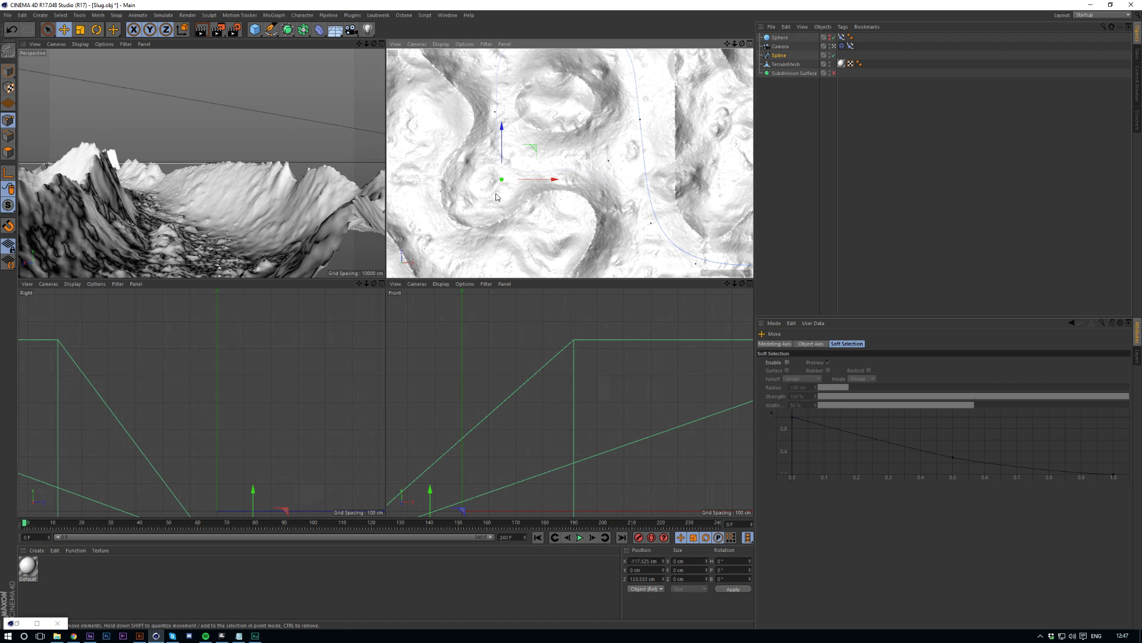
scroll(496, 191, down, 1)
Reposition the two spline points above the round hill, near the terrain's upper edge, to keep the path in the valley.
click(604, 117)
drag(727, 44, 719, 102)
mouse_move(492, 111)
mouse_down()
mouse_move(568, 113)
mouse_move(548, 79)
mouse_move(501, 71)
mouse_move(503, 121)
mouse_up()
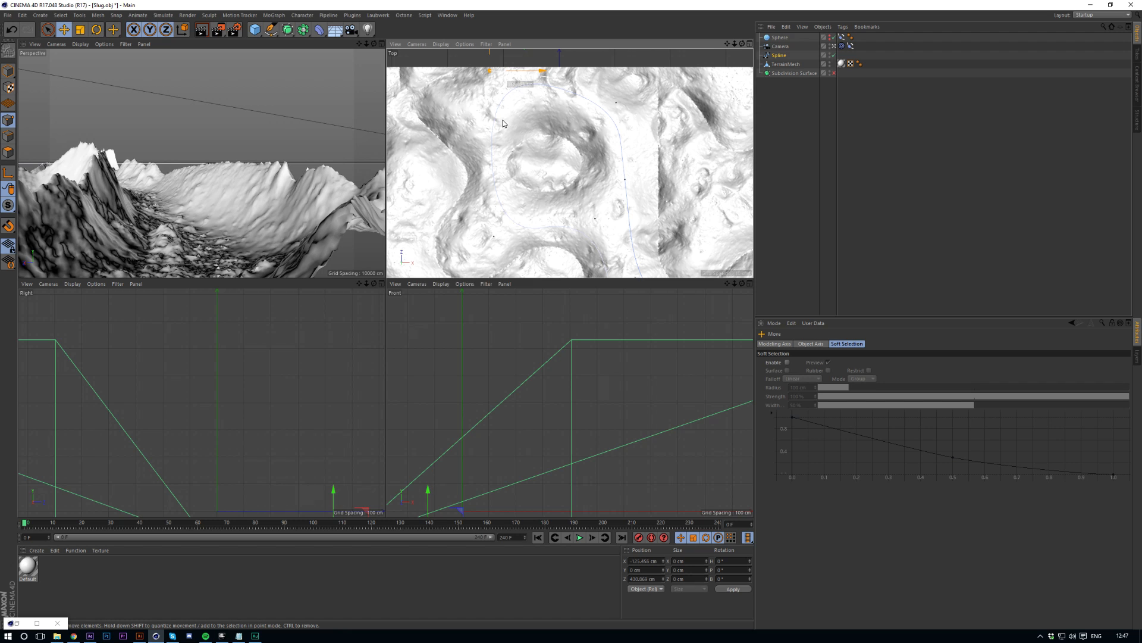
drag(617, 102, 627, 105)
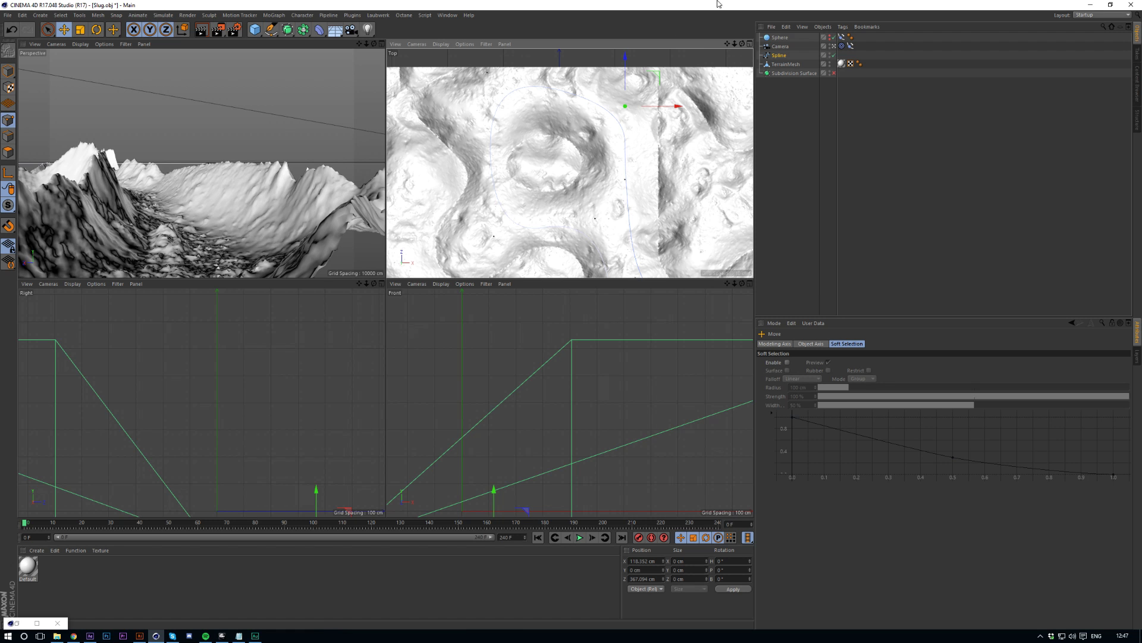
Shift the spline points beside and below the round hill to smooth the bend leading towards the terrain's edge.
drag(735, 43, 695, 44)
click(610, 223)
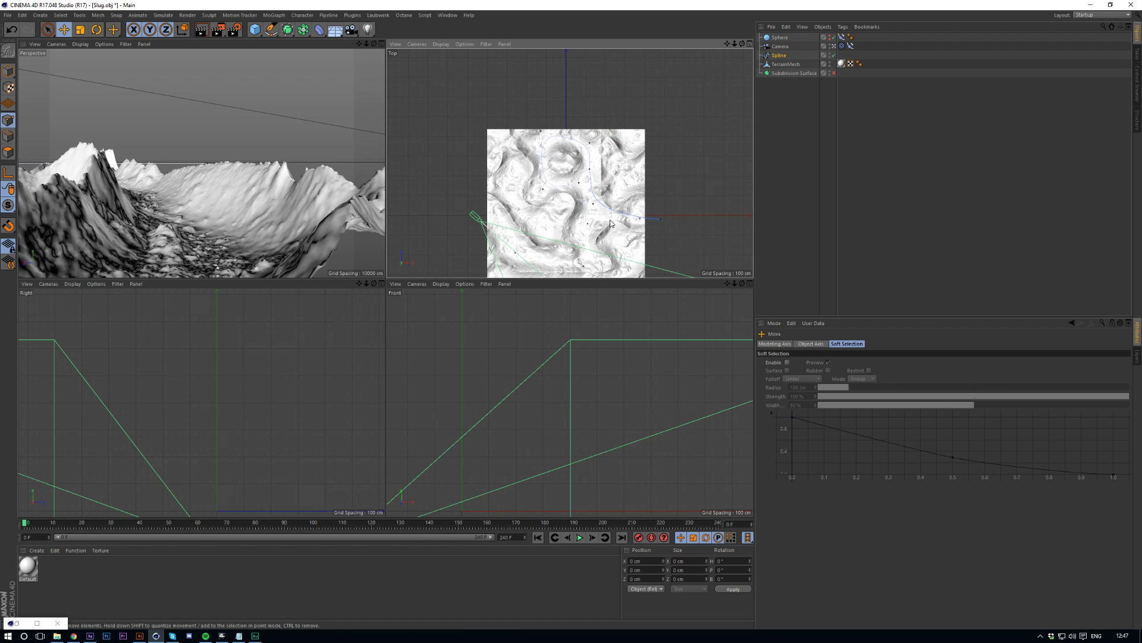
mouse_move(592, 207)
mouse_down()
mouse_move(639, 221)
mouse_move(592, 224)
mouse_up()
scroll(588, 153, up, 2)
click(600, 203)
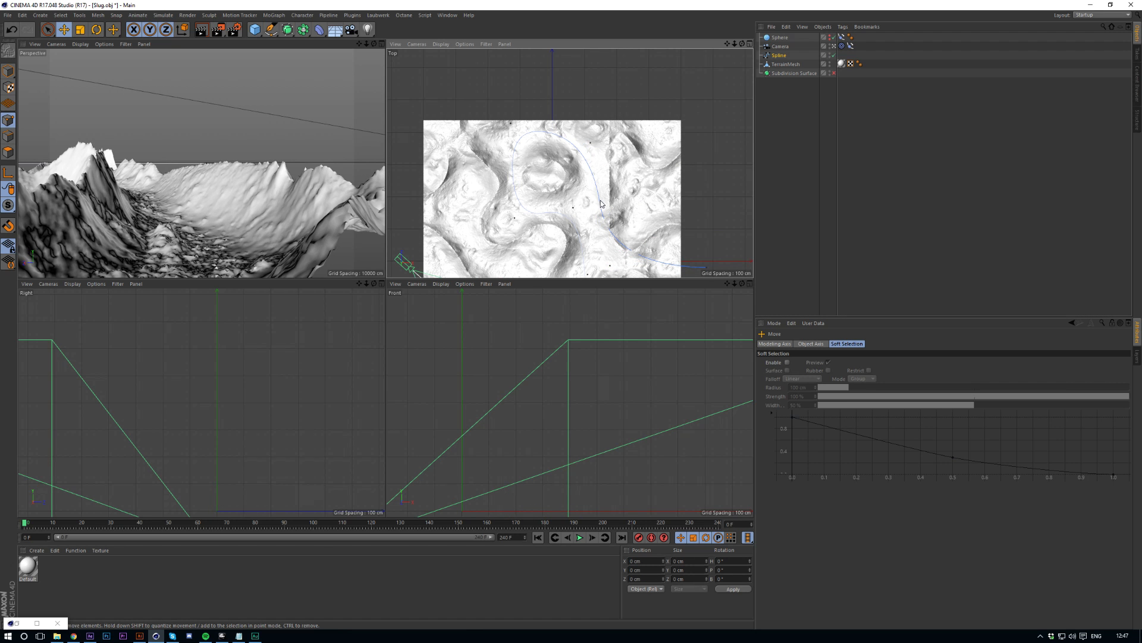
drag(585, 164, 595, 166)
click(611, 263)
drag(653, 233, 641, 234)
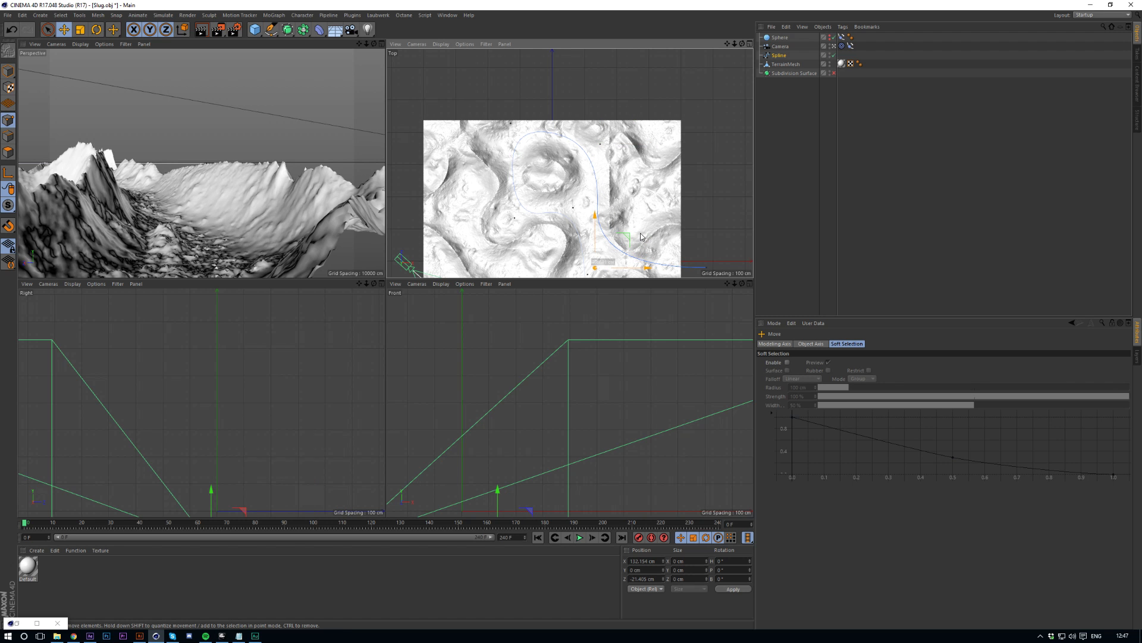
Reset the rotated Top view to its straight orientation and show the whole terrain with the spline.
drag(728, 44, 658, 151)
scroll(511, 229, down, 5)
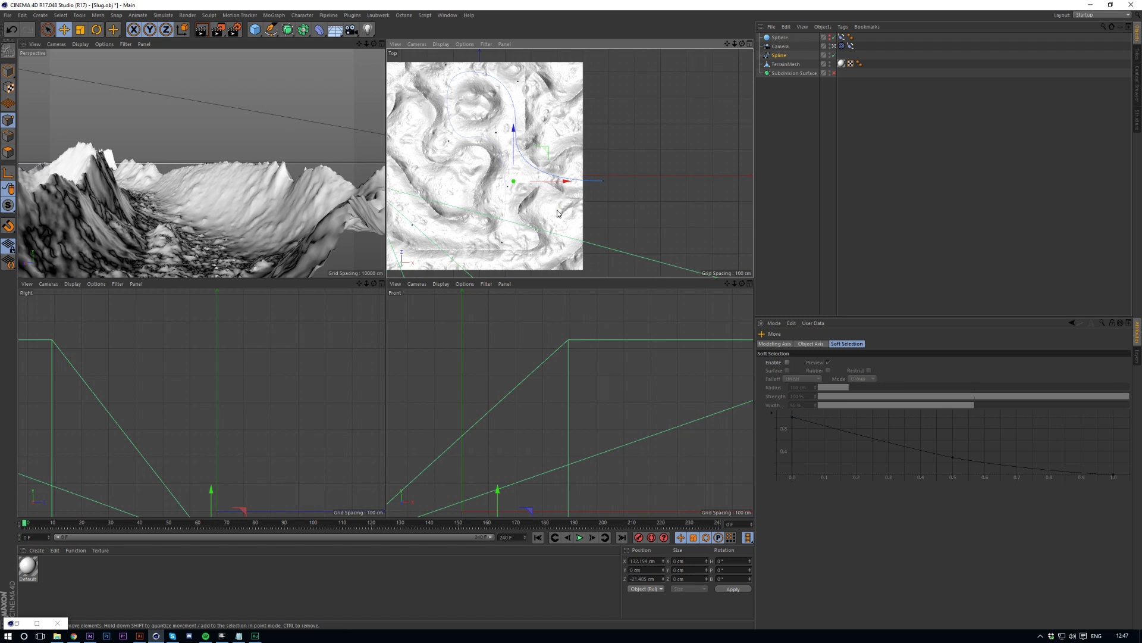
alt+drag(510, 231, 483, 233)
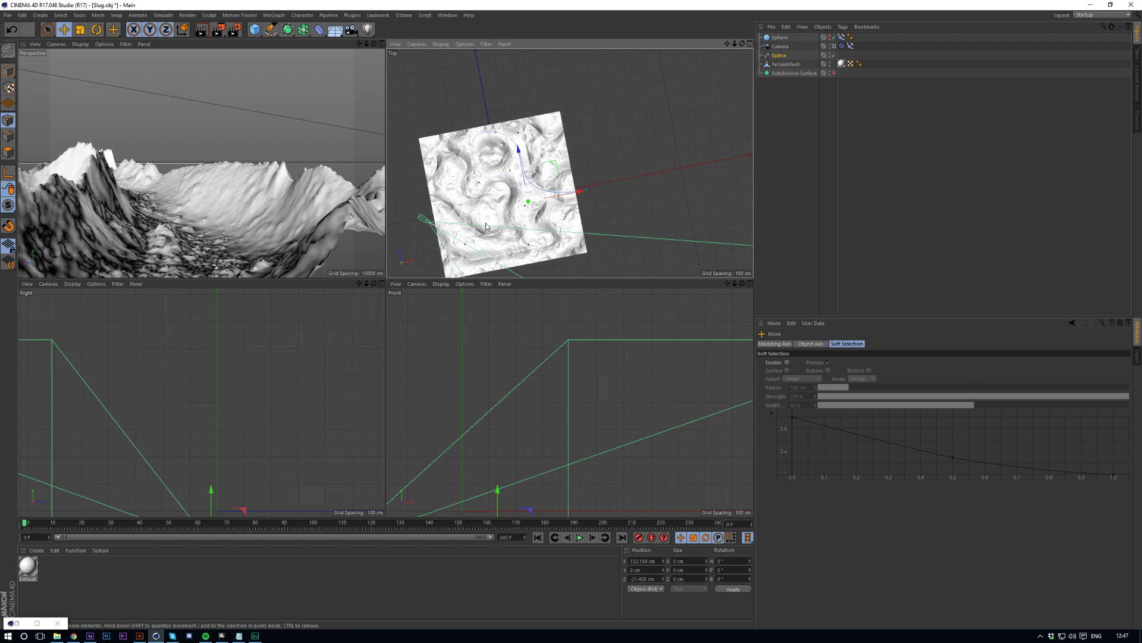
click(441, 44)
mouse_move(422, 45)
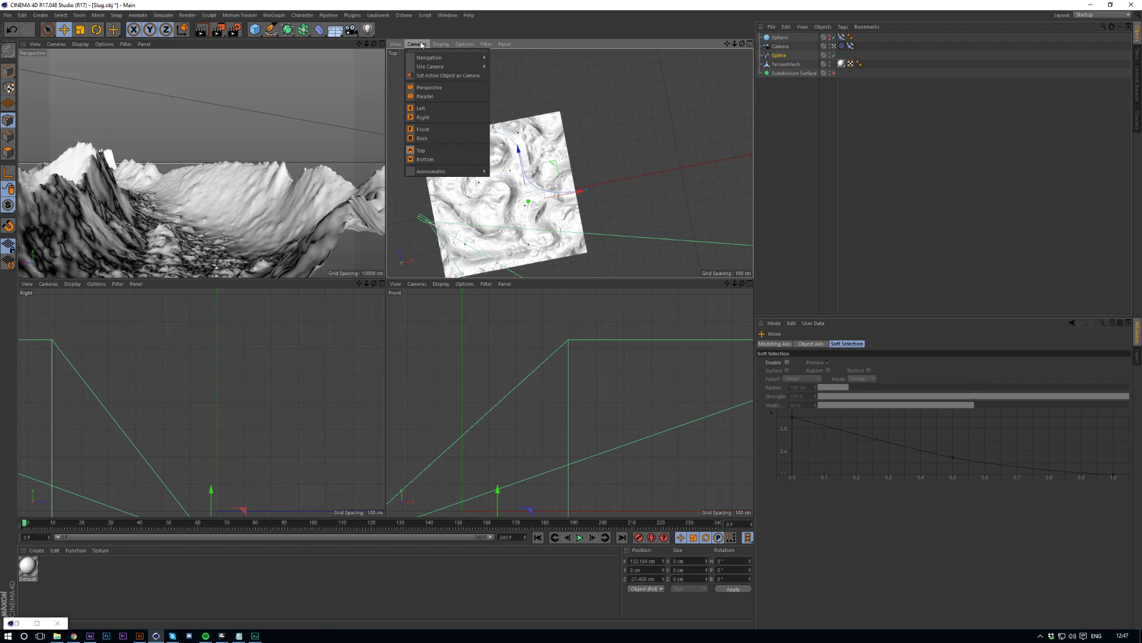
click(425, 159)
click(416, 44)
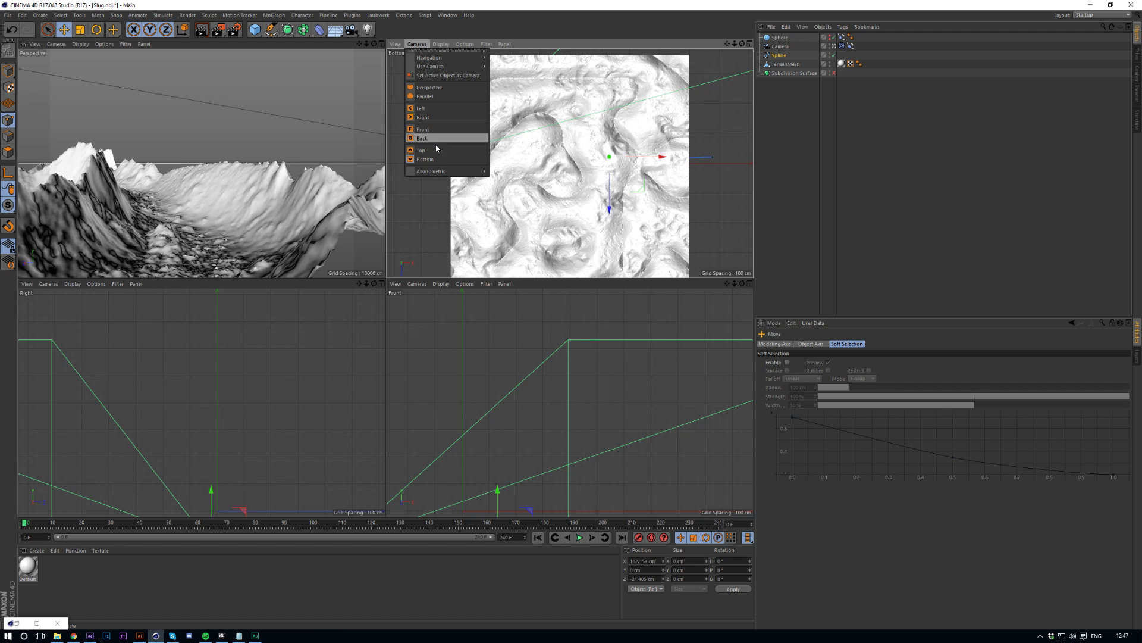
click(432, 151)
scroll(570, 158, down, 3)
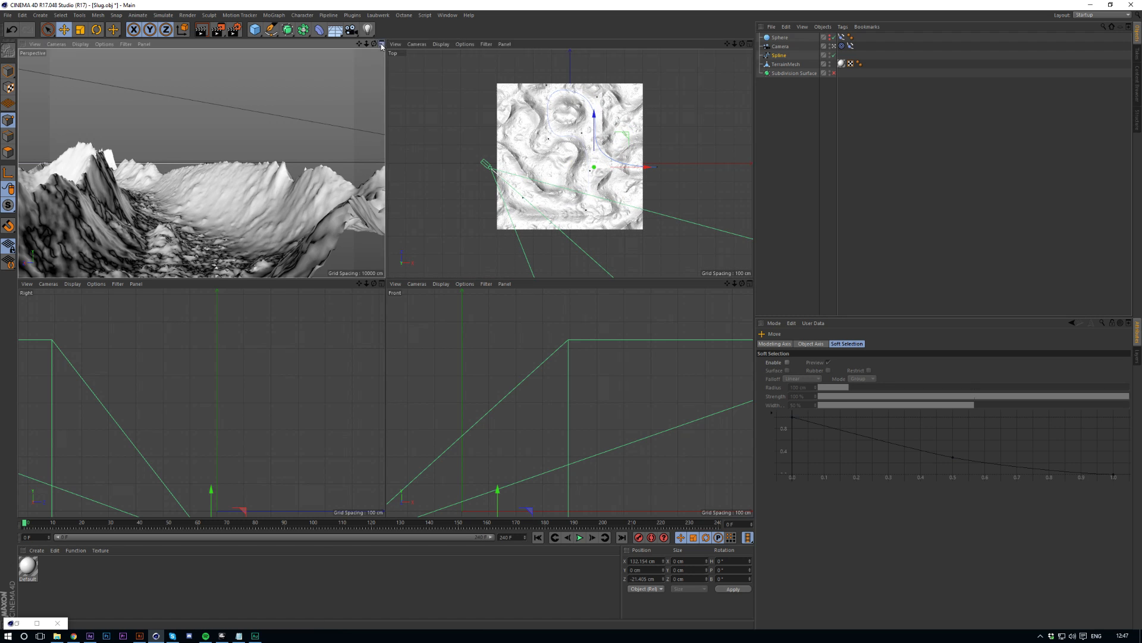
Maximize the perspective view and preview the camera flight along the edited spline, stopping at frame 214.
key(F1)
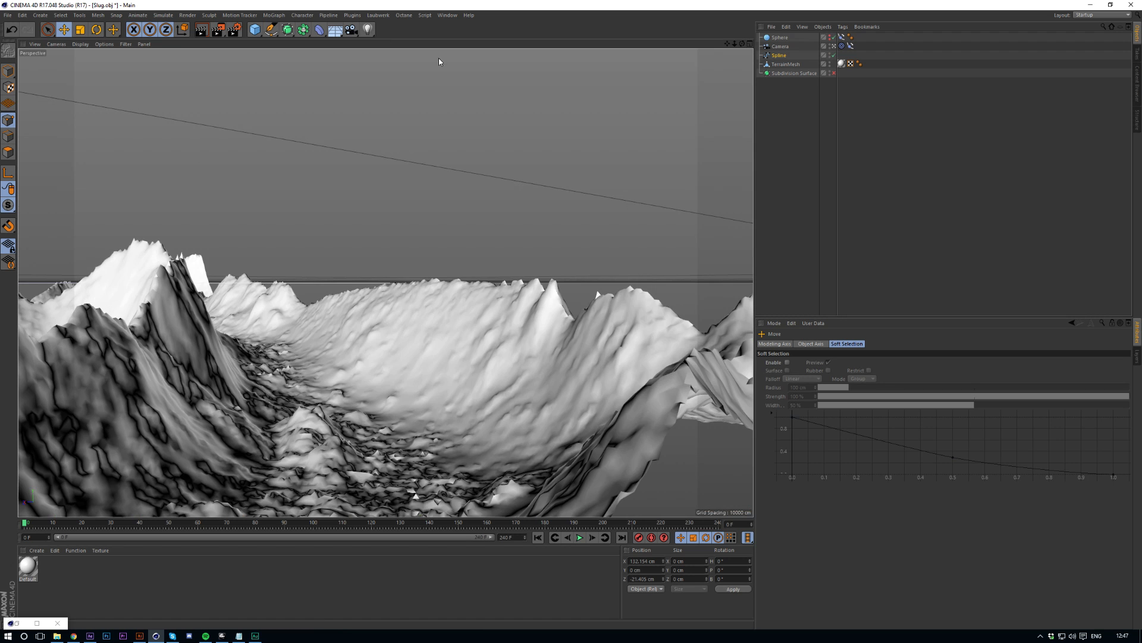
click(779, 45)
click(580, 537)
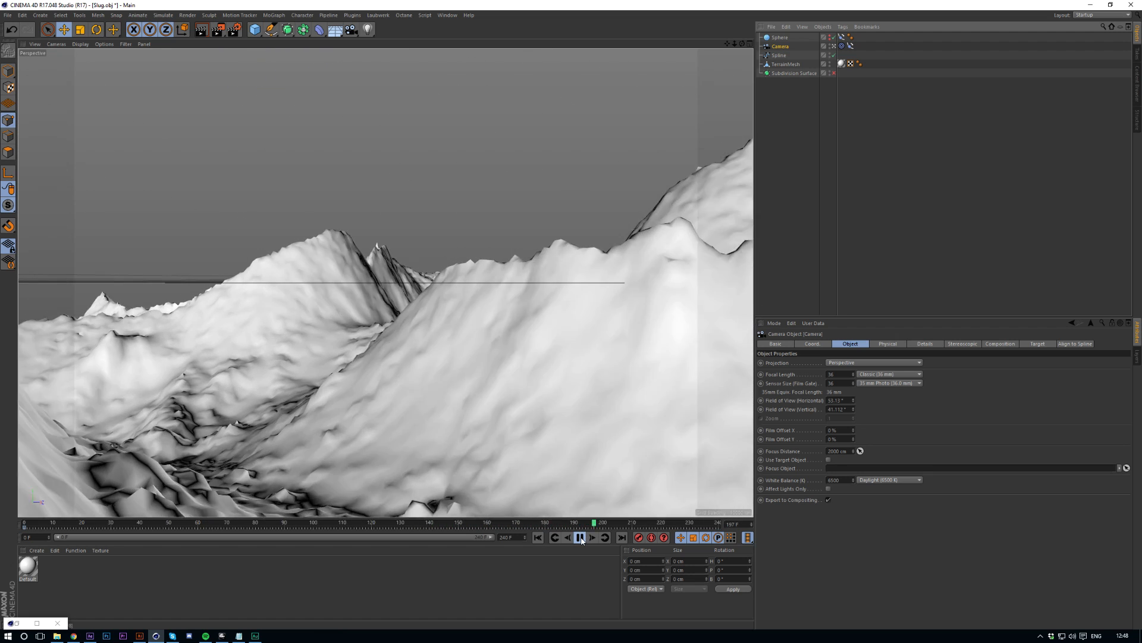
click(580, 538)
Leave the camera view and lower the spline's first point beside the terrain to about Y -23 cm.
click(750, 44)
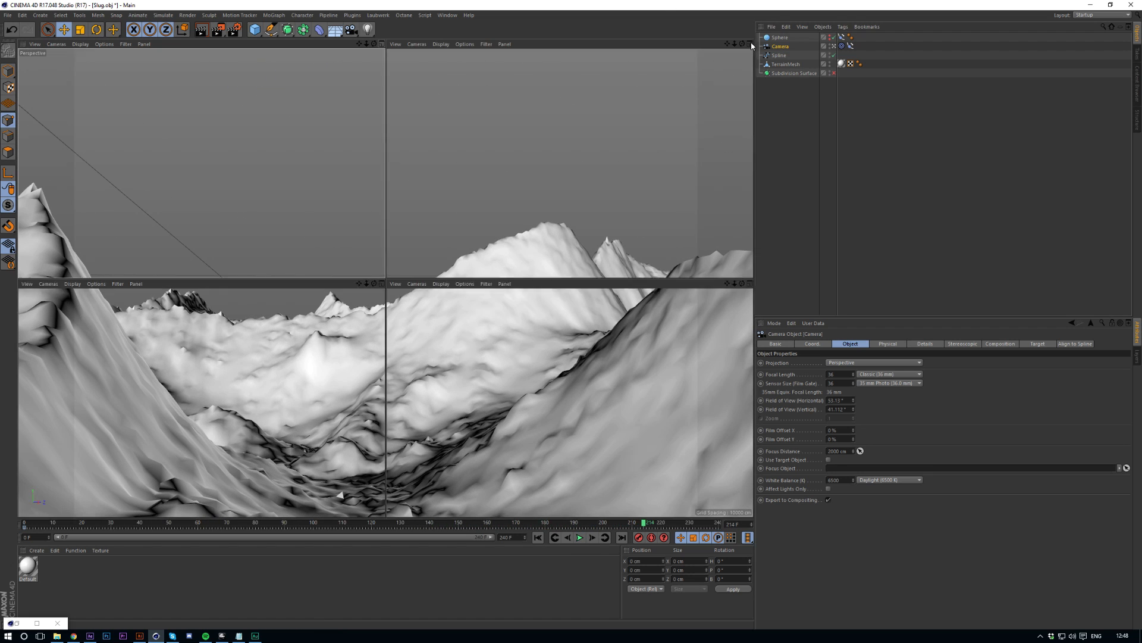
click(832, 46)
click(382, 44)
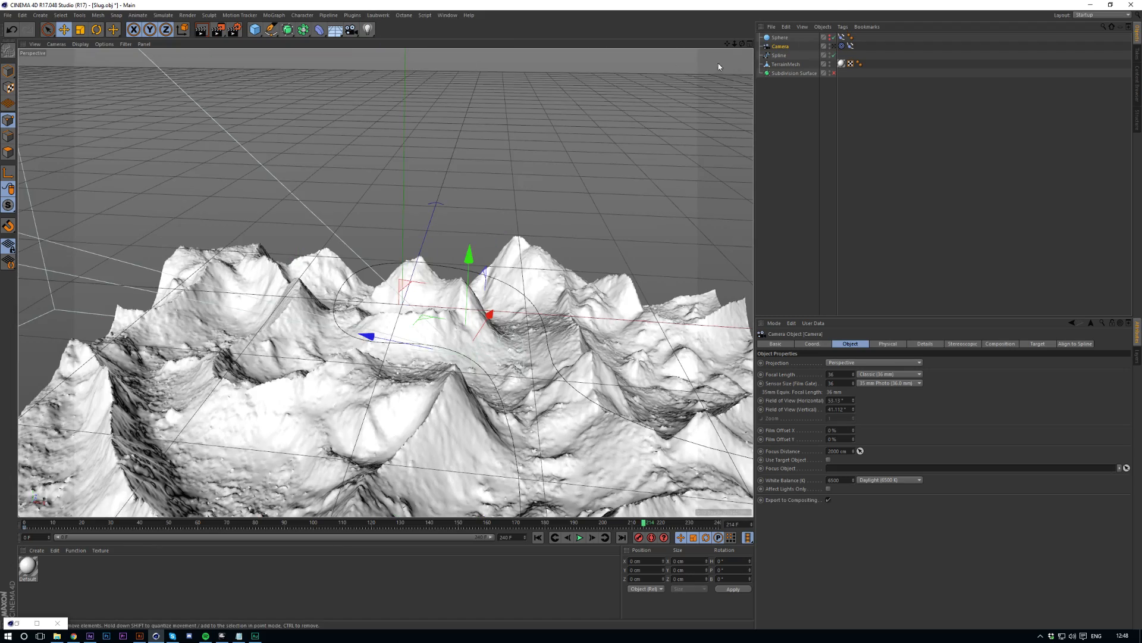
drag(728, 44, 811, 17)
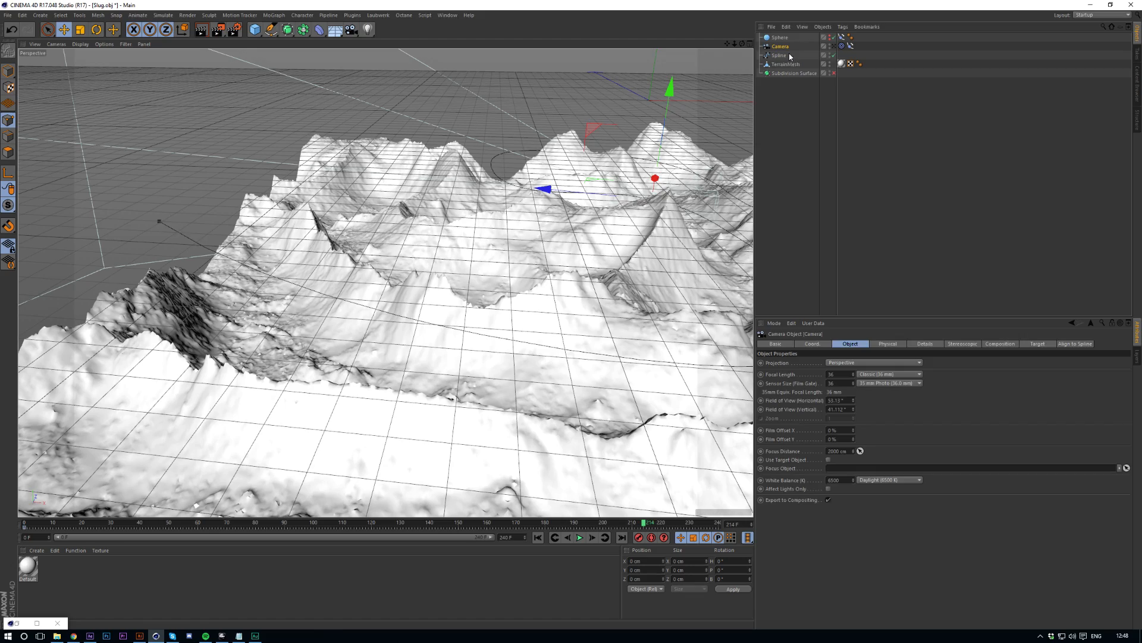
click(780, 55)
alt+drag(312, 315, 105, 279)
click(87, 262)
drag(63, 159, 69, 185)
Set the viewport display to Lines to view the spline through the terrain along the first valley.
alt+drag(441, 313, 350, 357)
scroll(350, 358, up, 4)
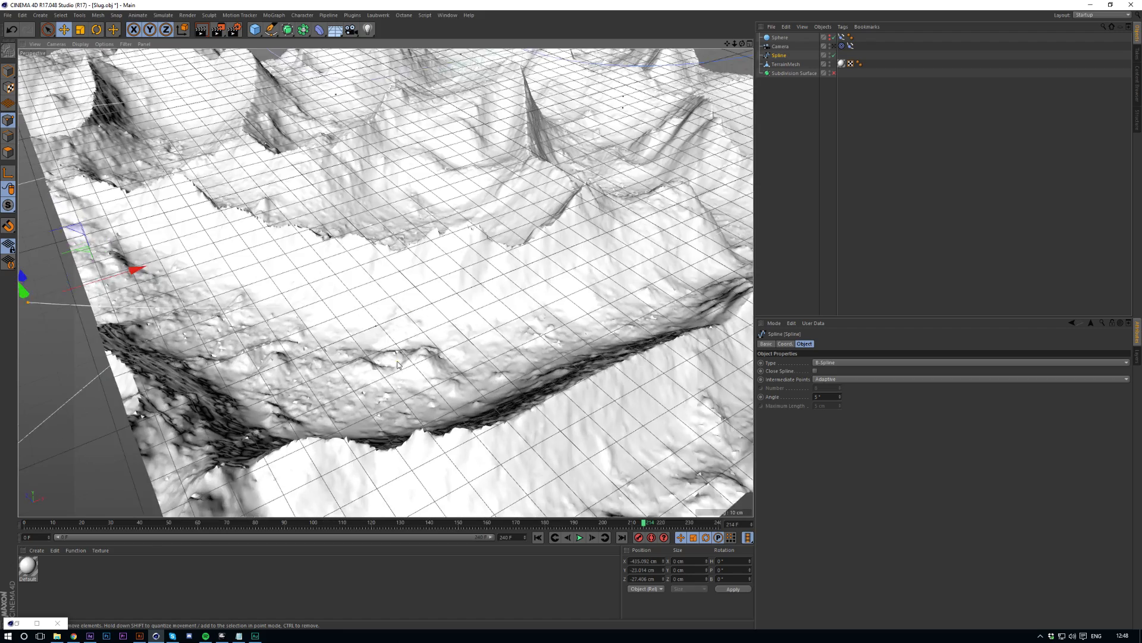
click(87, 45)
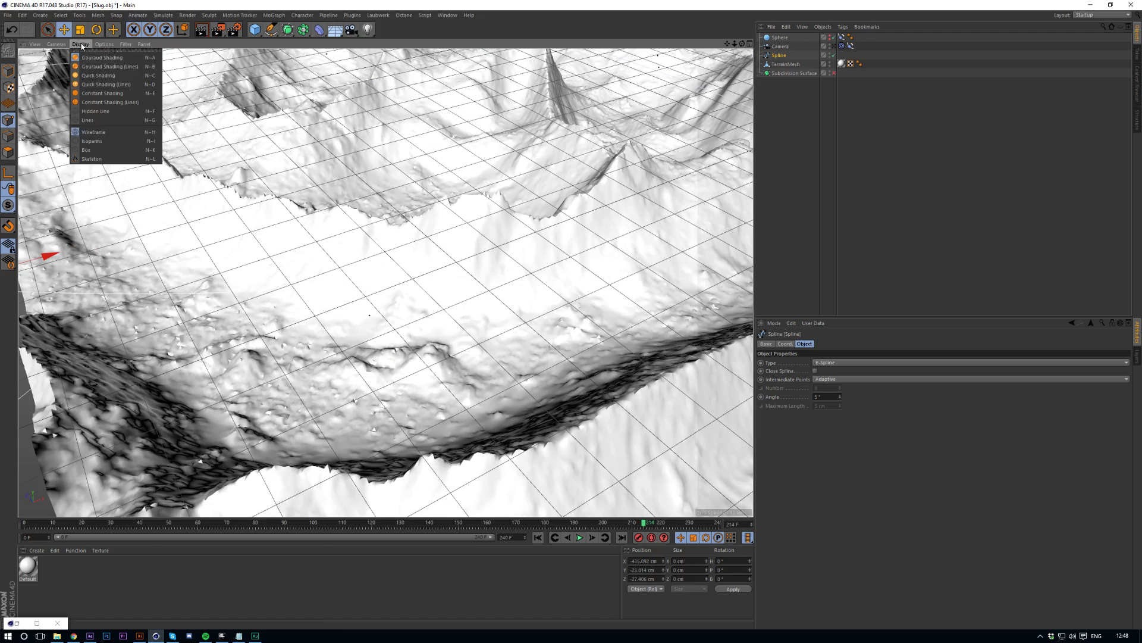
click(100, 121)
mouse_move(212, 292)
alt+mouse_down()
mouse_move(188, 278)
mouse_move(198, 279)
alt+mouse_up()
drag(727, 43, 677, 55)
alt+drag(388, 324, 515, 376)
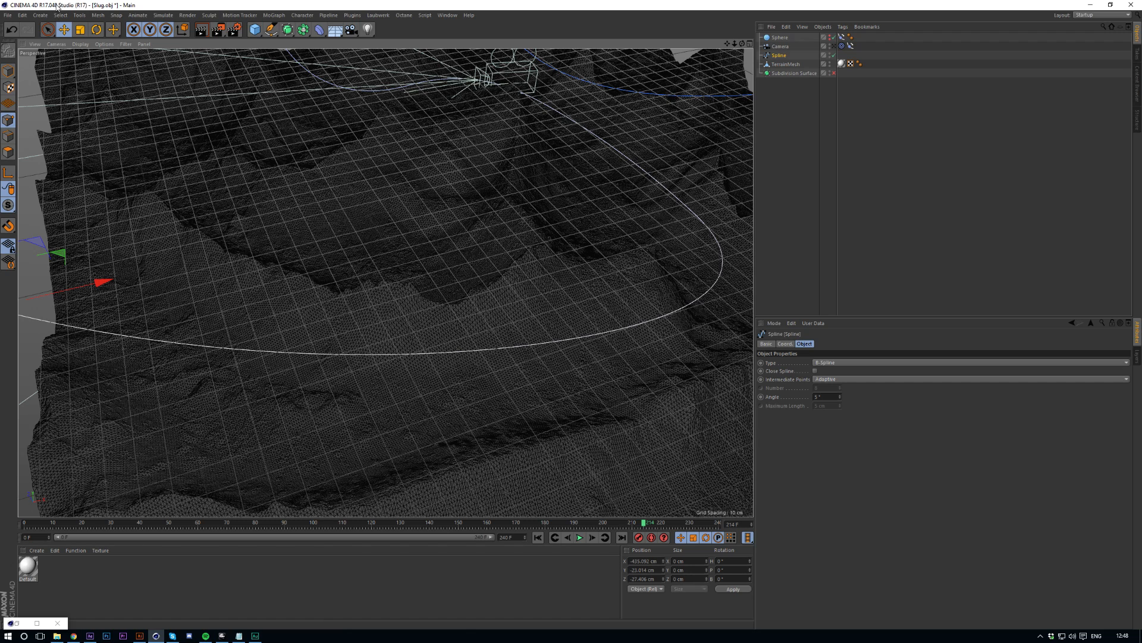
Set the viewport display to Gouraud Shading without lines and view the start of the spline at the terrain's edge.
click(80, 45)
click(90, 67)
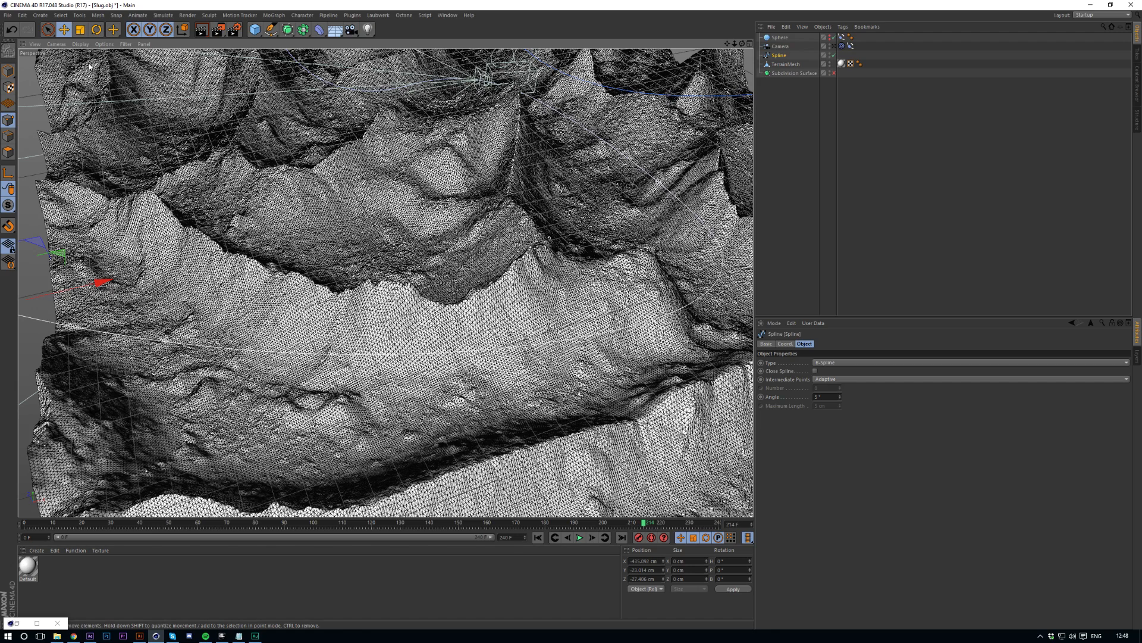
click(81, 44)
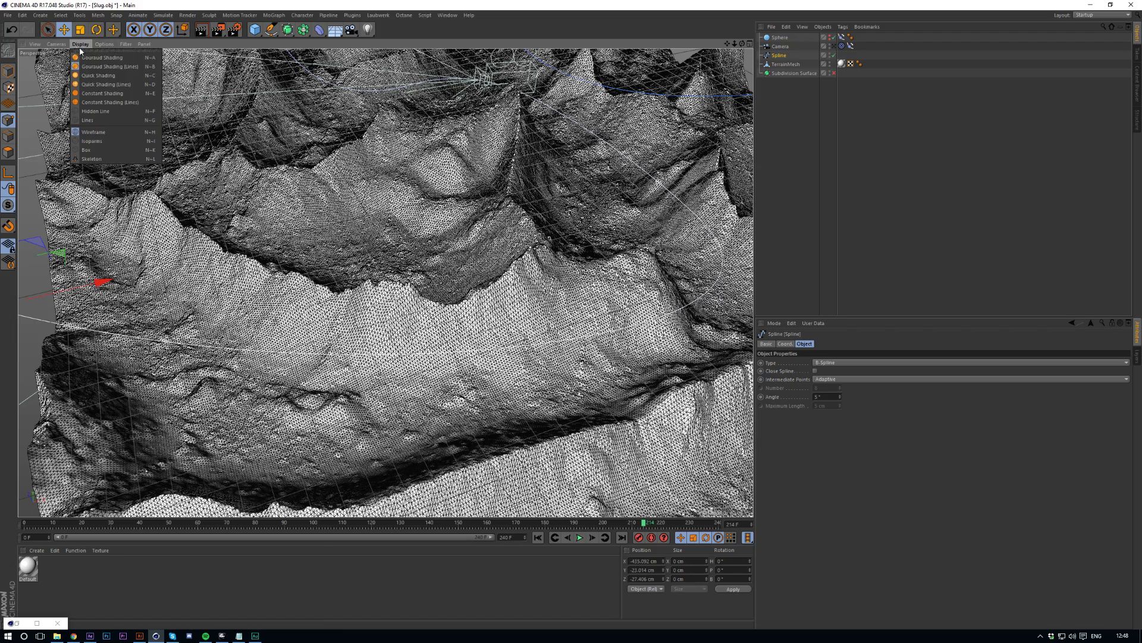
click(92, 59)
mouse_move(513, 439)
alt+mouse_down()
mouse_move(505, 393)
mouse_move(337, 402)
alt+mouse_up()
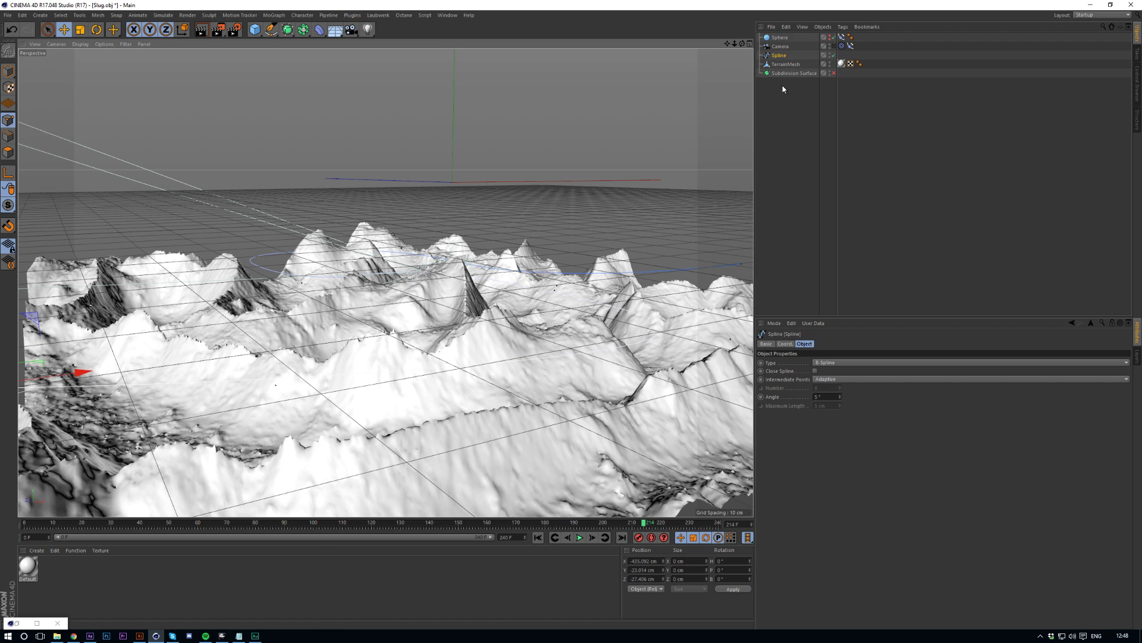
Raise the spline's first point to about Y -11 cm and look through the camera at frame 0.
click(785, 343)
drag(804, 373, 804, 383)
drag(727, 44, 953, 44)
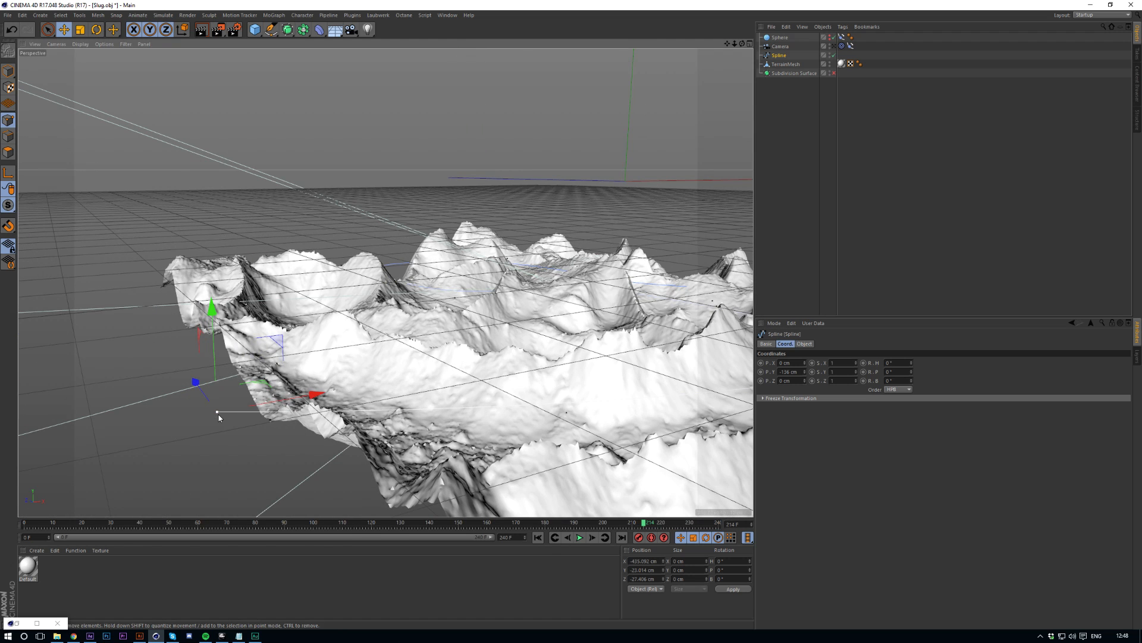
drag(212, 308, 212, 292)
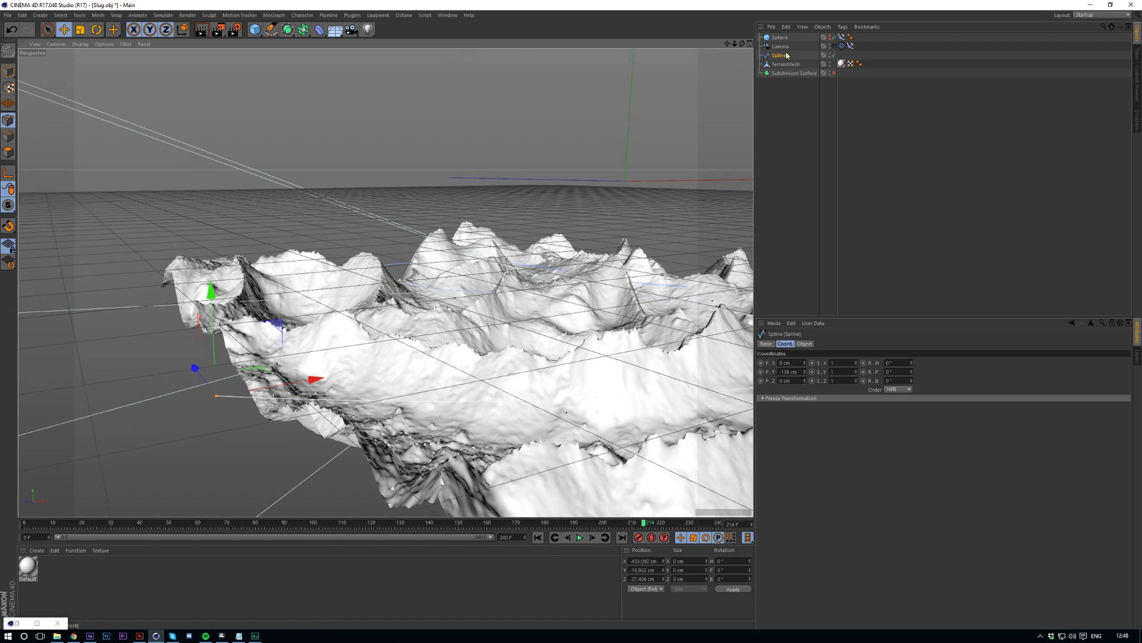
click(835, 46)
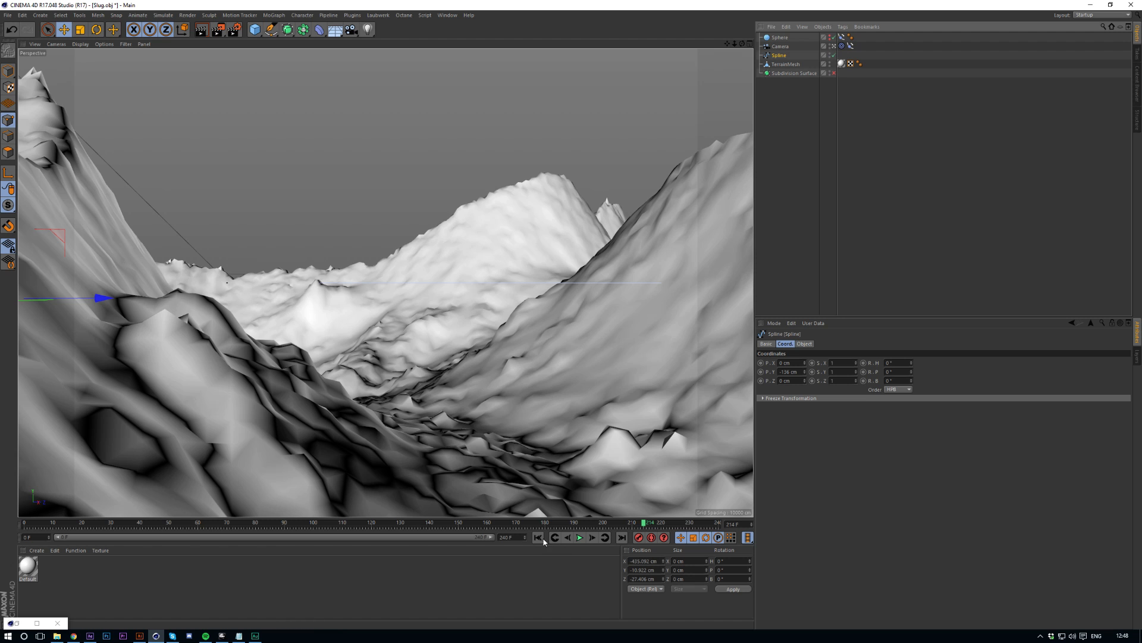
click(542, 538)
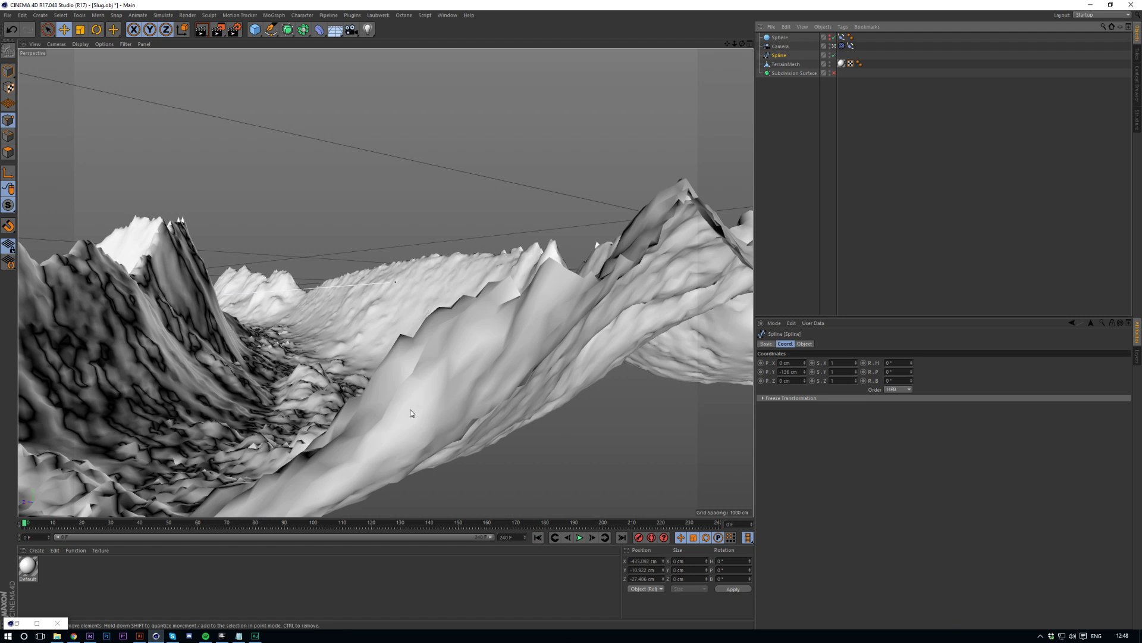
Set the camera's focal length to 50 mm and scrub through the opening frames to check the framing.
click(782, 47)
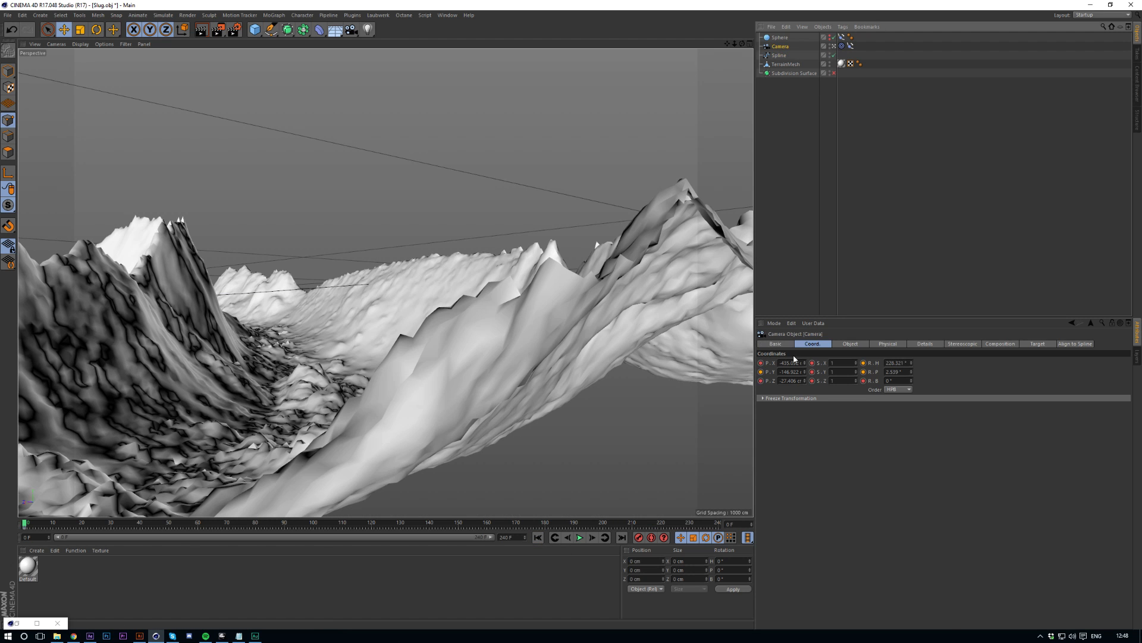
click(850, 344)
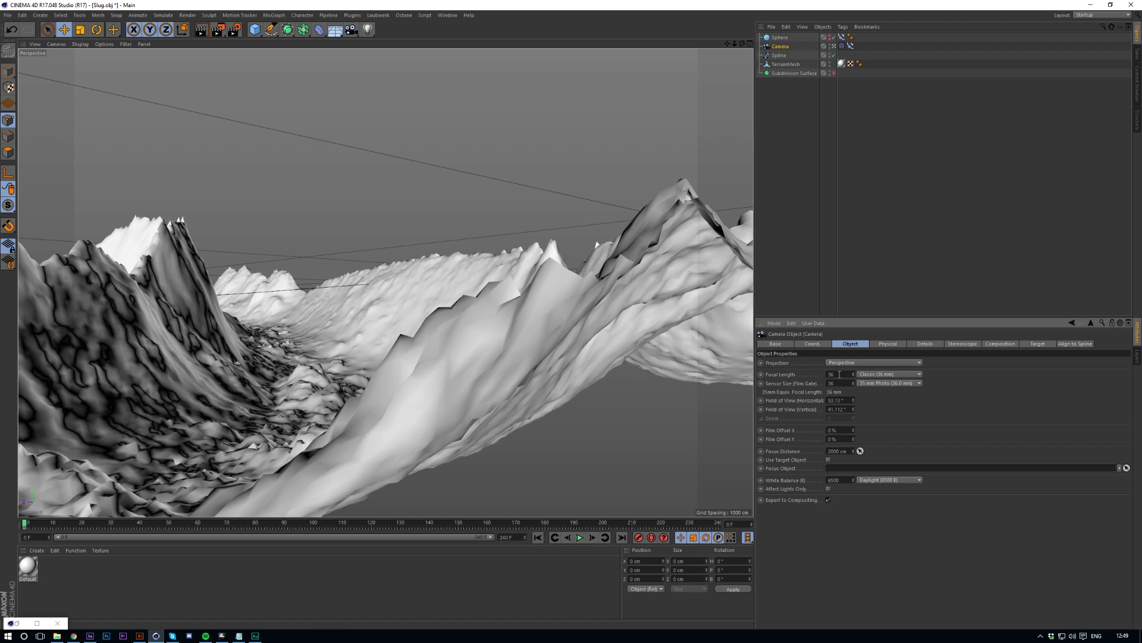
text(50)
key(Return)
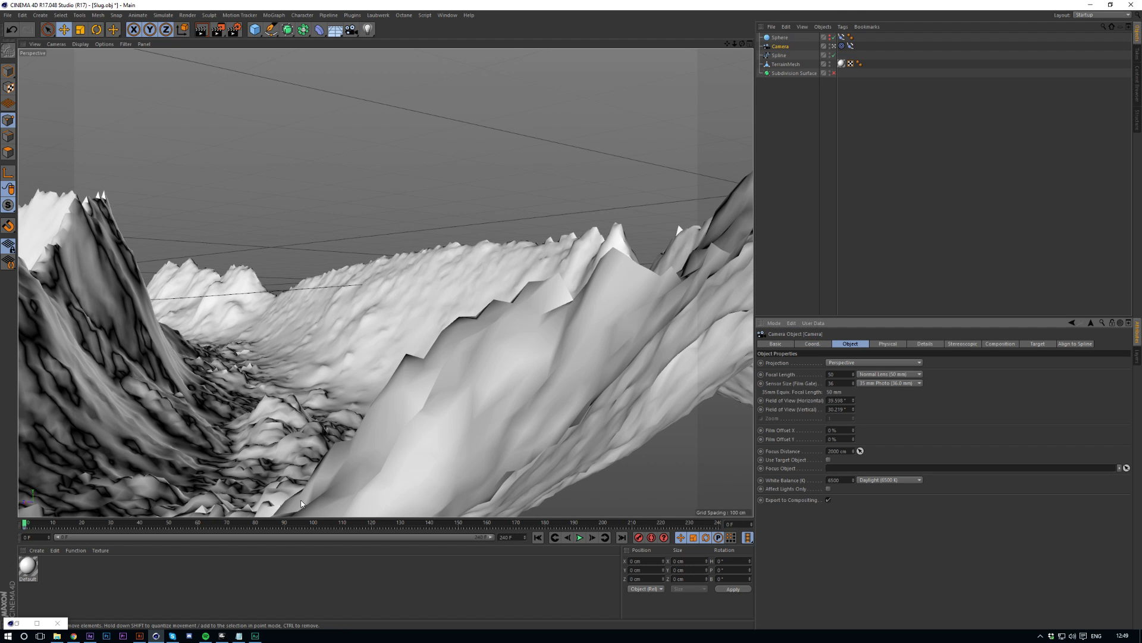
click(49, 524)
drag(49, 524, 25, 524)
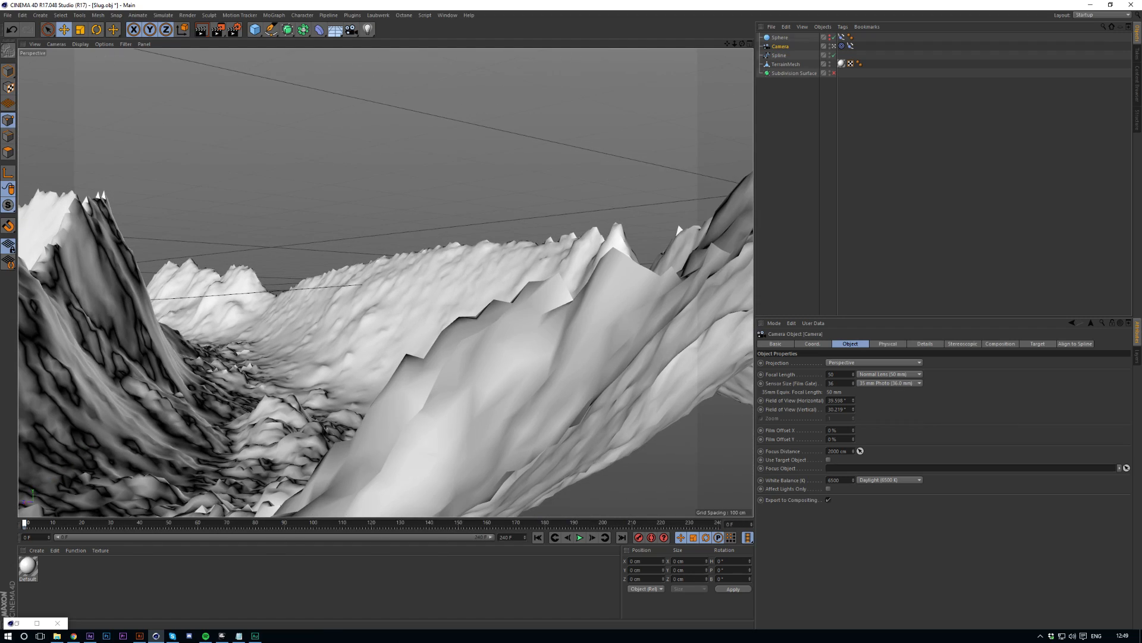
In the Top view, move the spline's first point to the terrain's edge at about X -401 cm, Z -4 cm, and maximize the camera view.
click(749, 43)
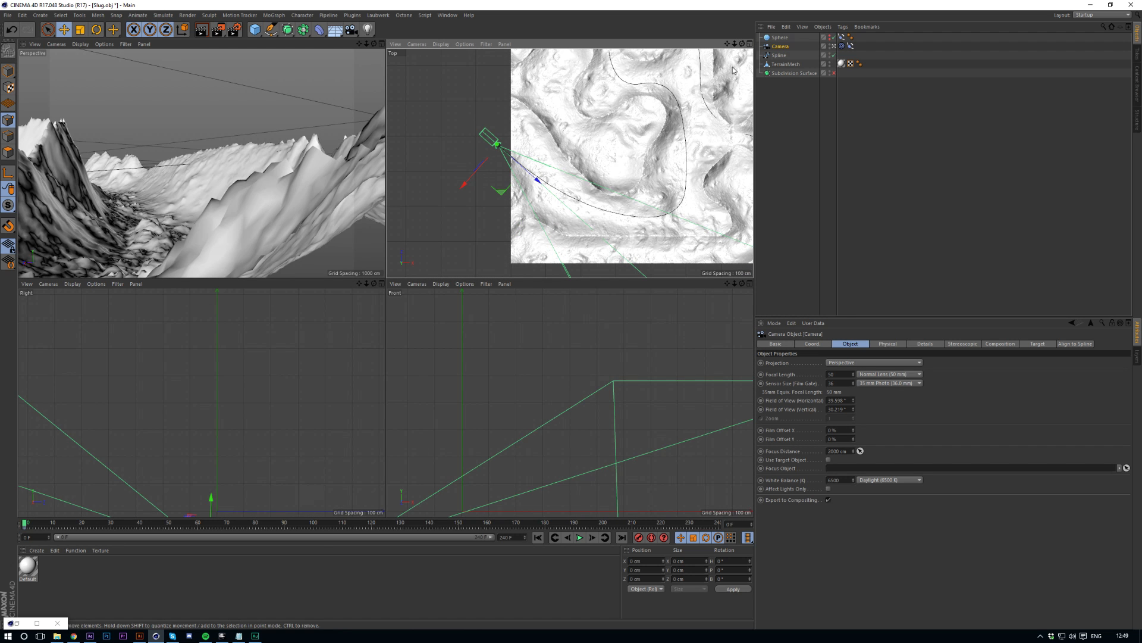
click(778, 56)
drag(420, 201, 429, 195)
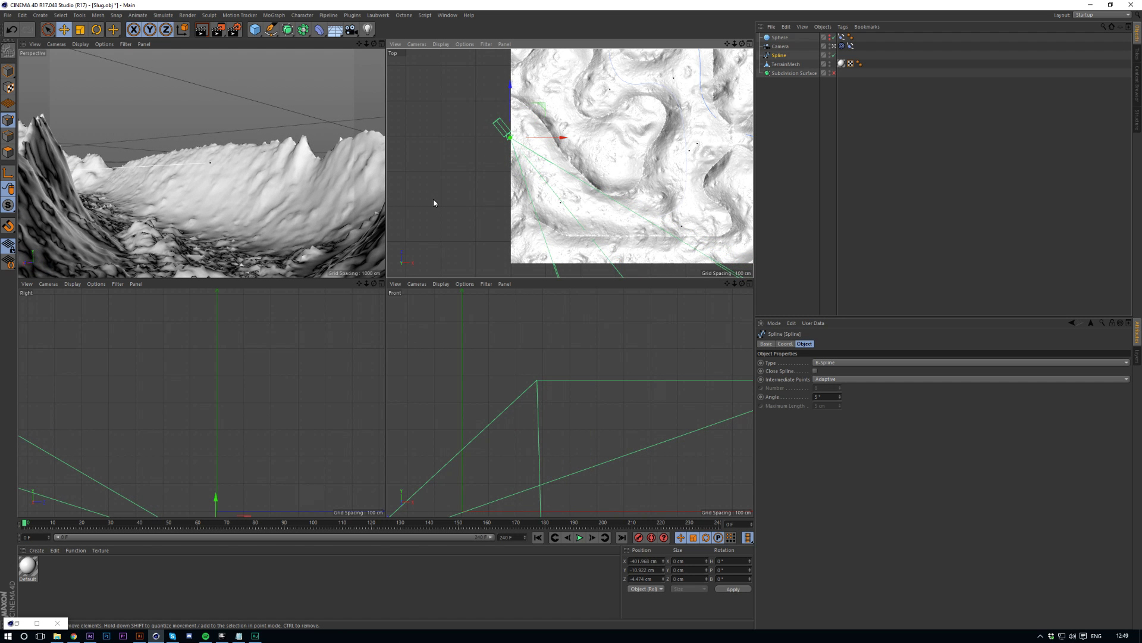
scroll(462, 178, up, 2)
click(381, 43)
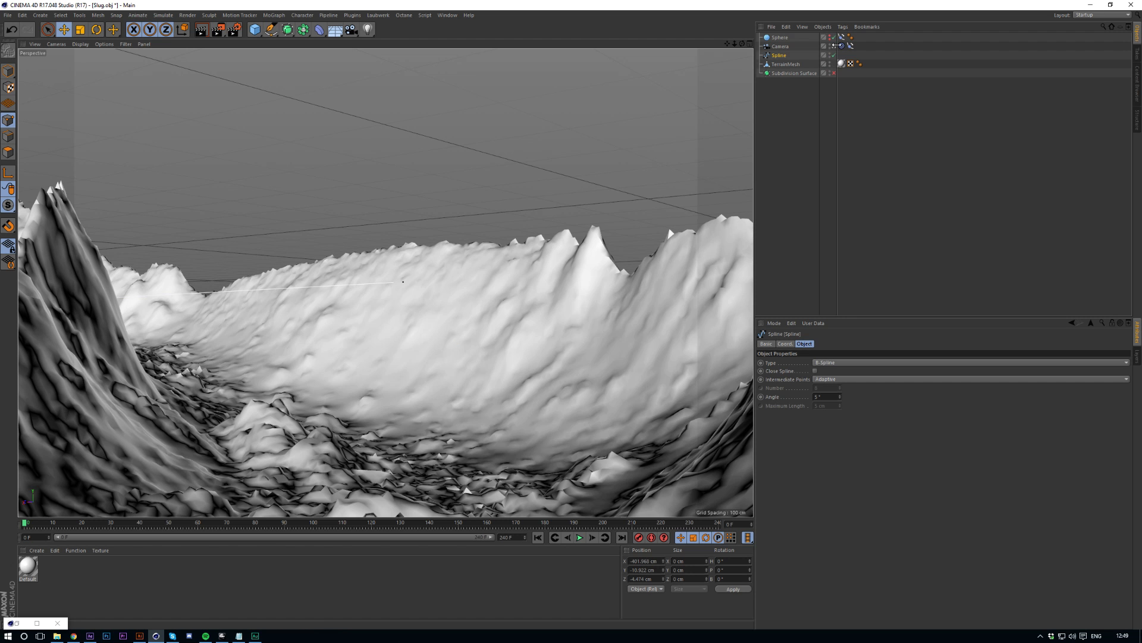
Preview the camera flight along the adjusted spline and return to frame 0.
click(580, 538)
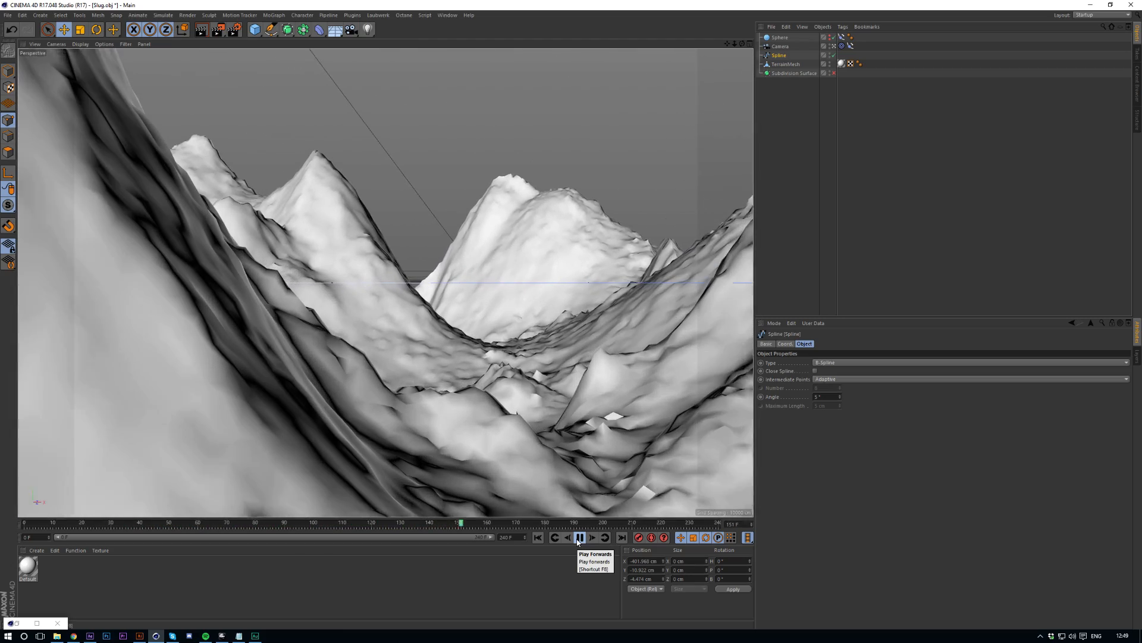
click(580, 538)
click(538, 537)
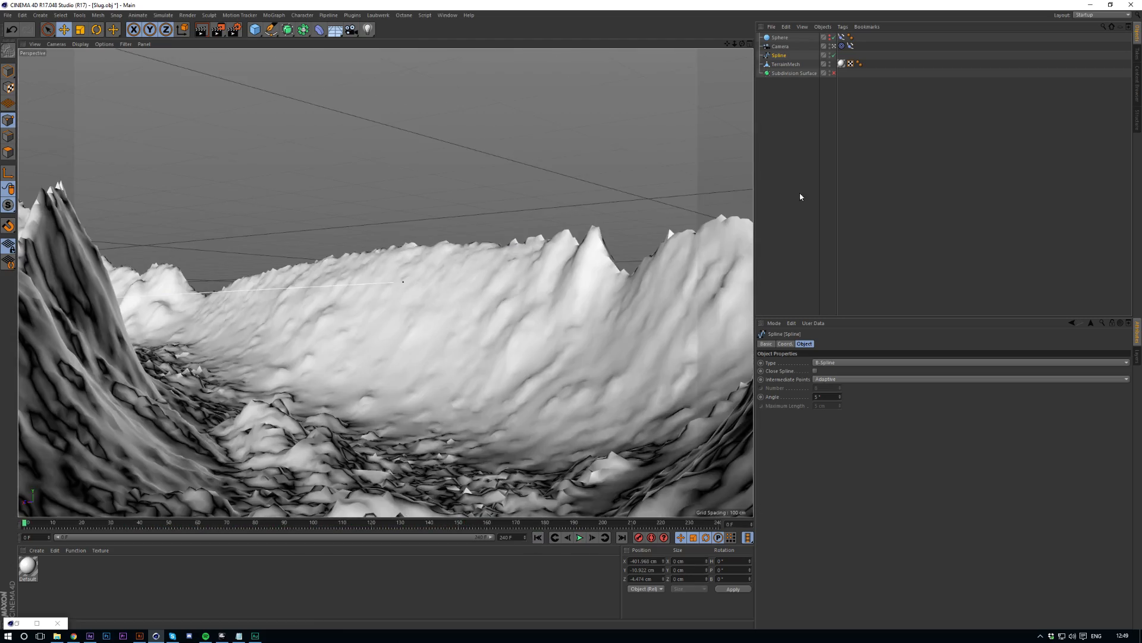
Add a Motion Camera based on the existing camera and examine its animation settings for splines and targets.
click(780, 47)
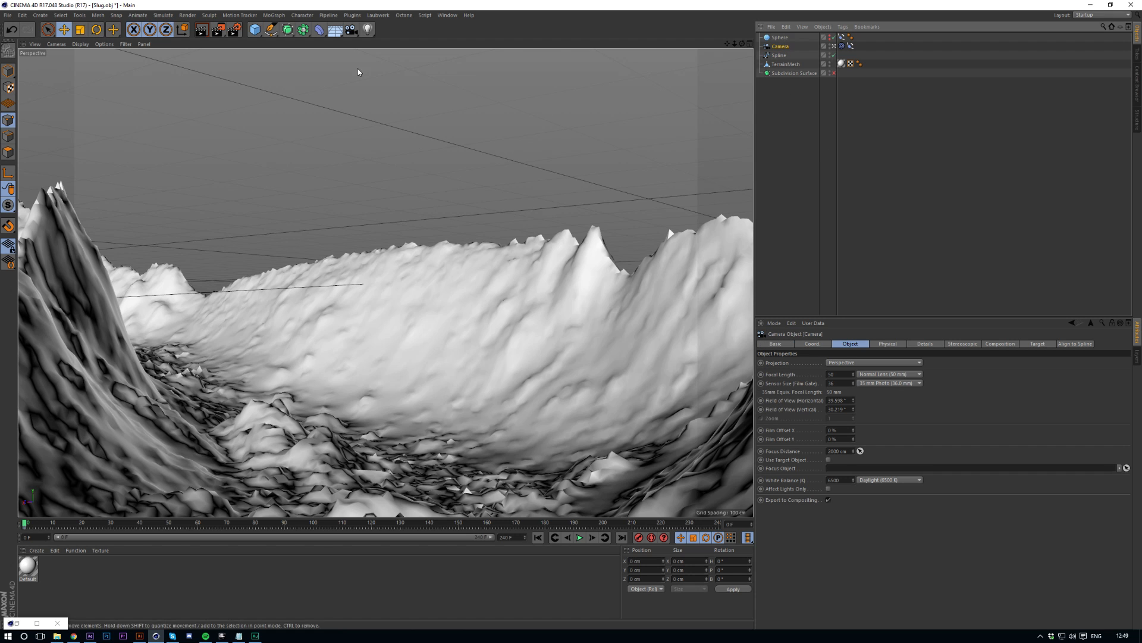
click(352, 31)
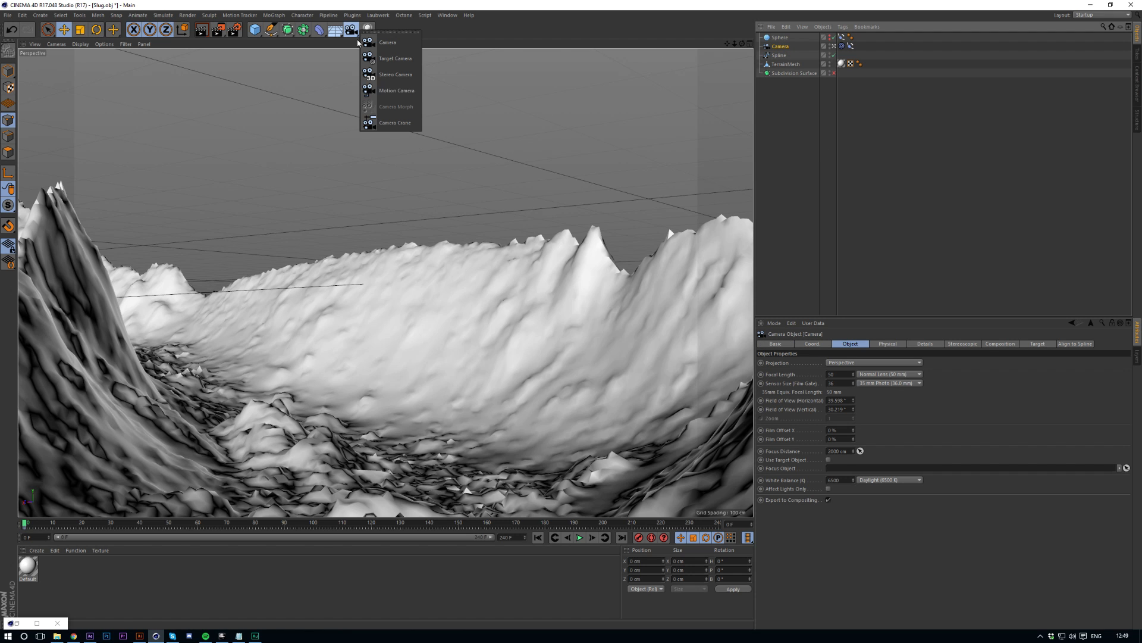
click(398, 93)
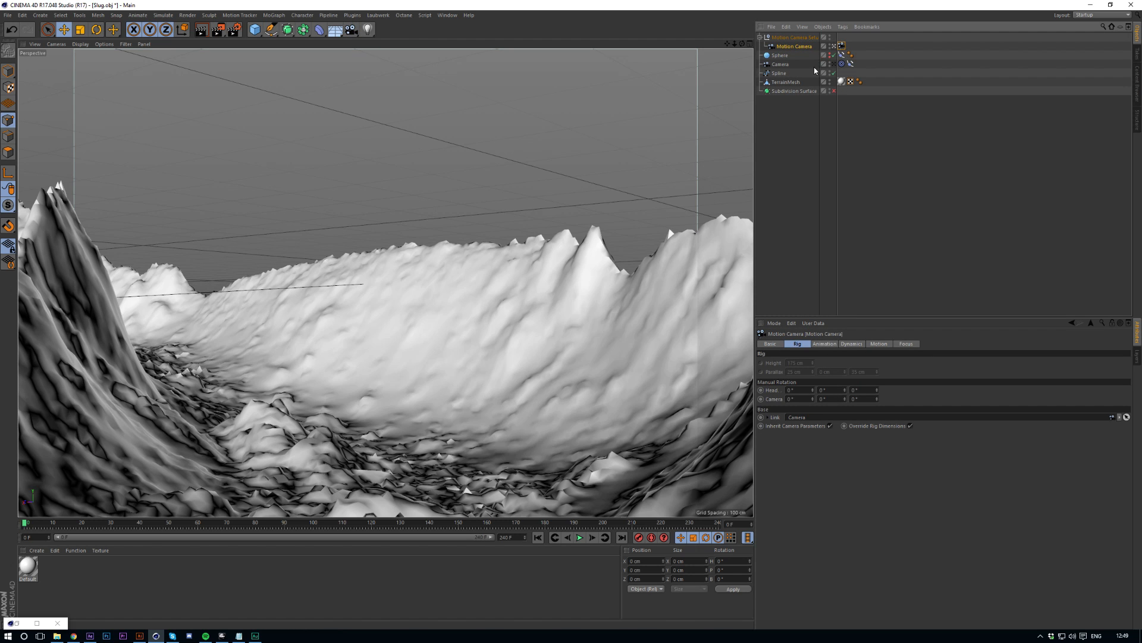
click(833, 345)
click(861, 199)
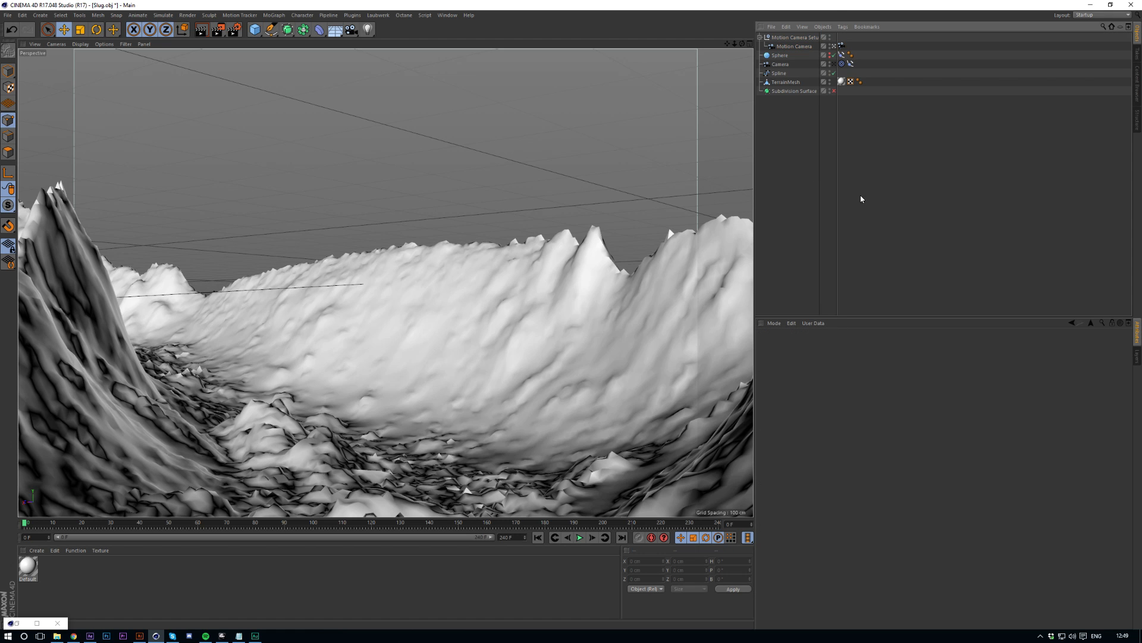
click(842, 46)
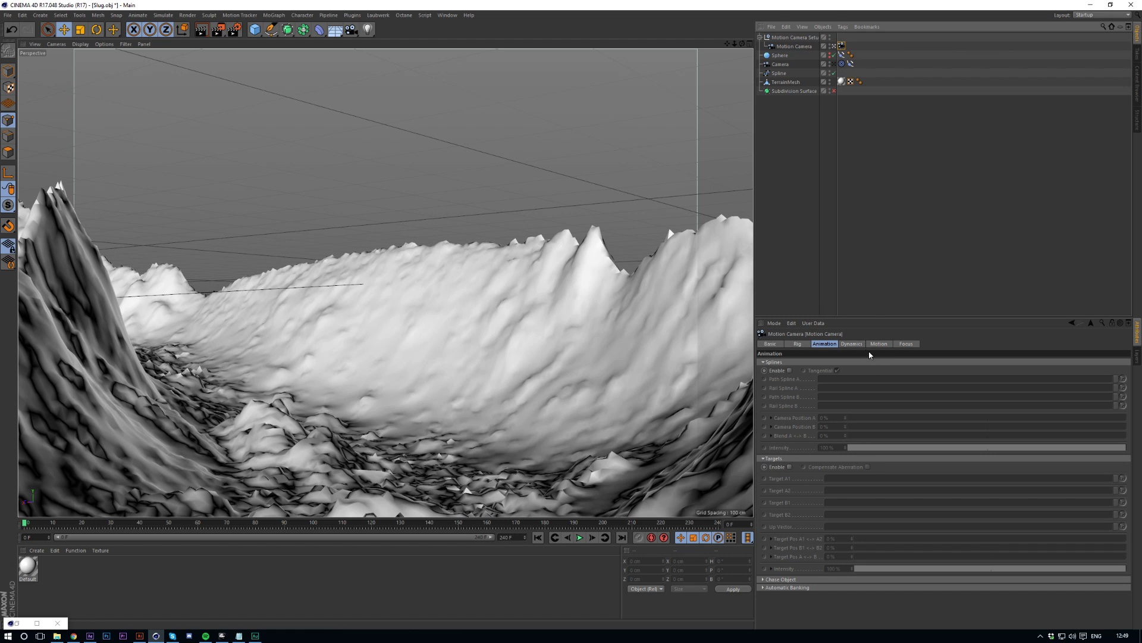
click(781, 64)
click(856, 158)
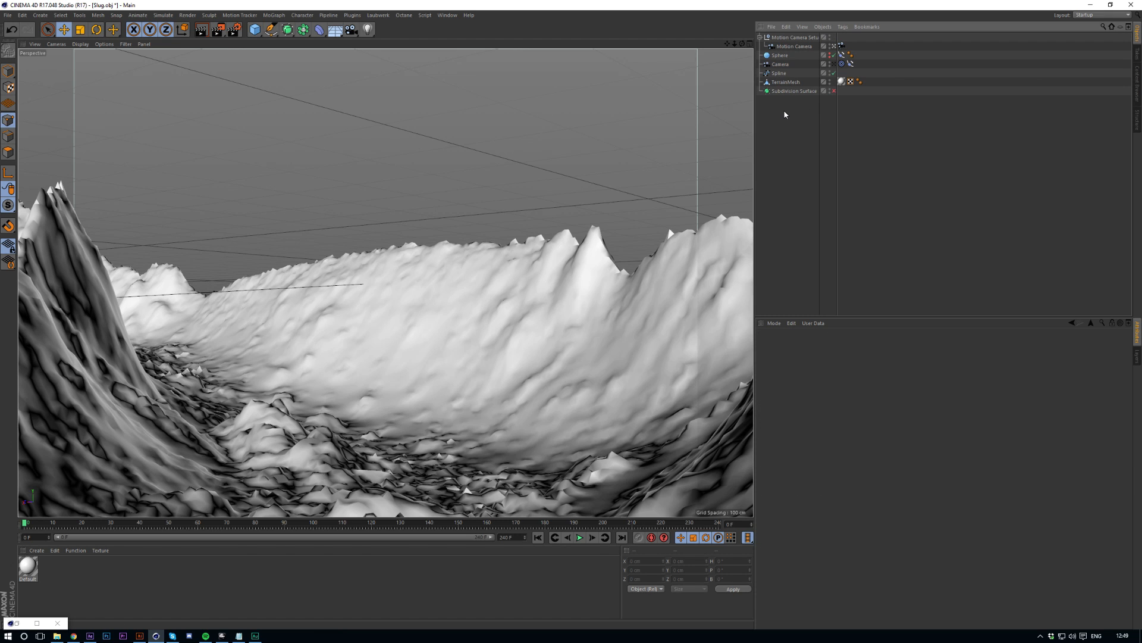
Delete the Motion Camera setup and look through the original camera again.
click(787, 38)
key(Delete)
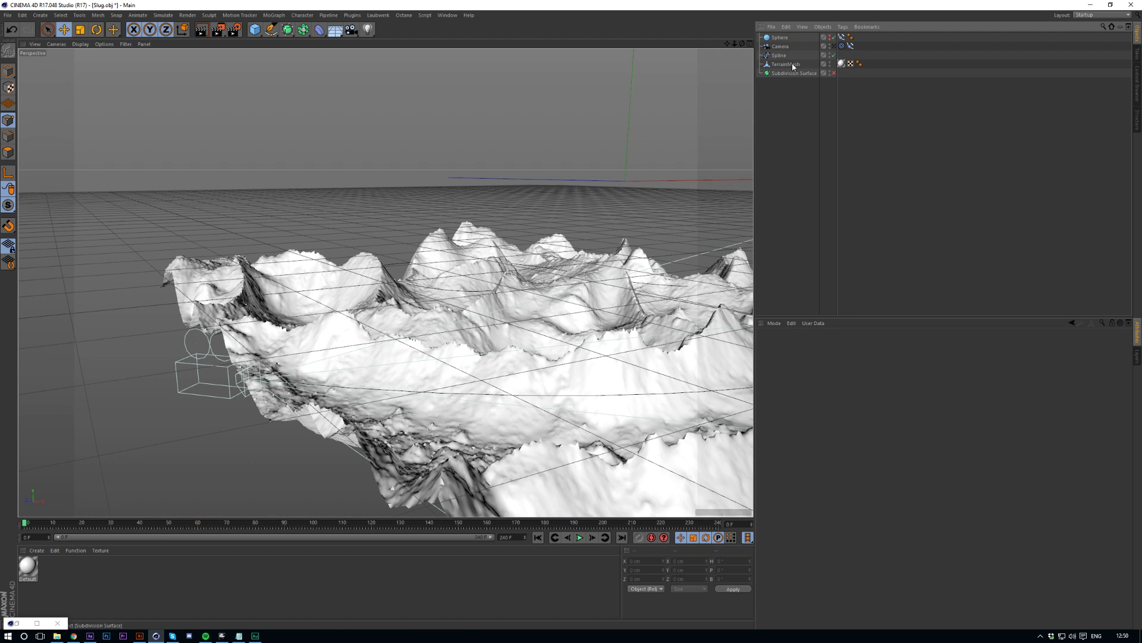
click(834, 46)
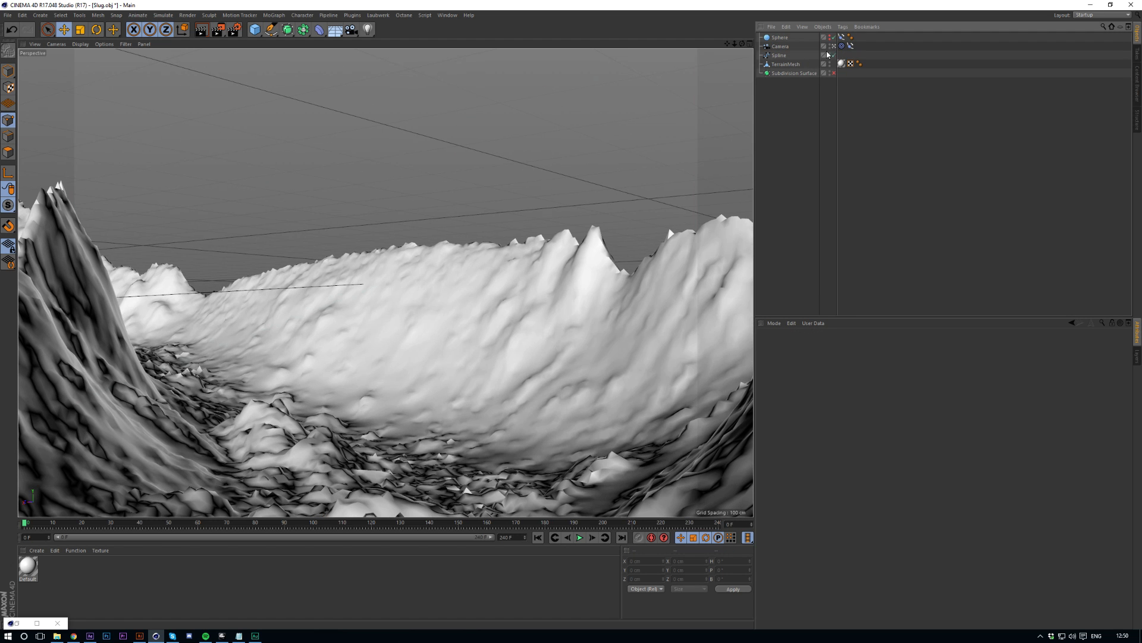
Place TerrainMesh under the Subdivision Surface, enable the smoothing, and scrub the opening frames to check the terrain.
mouse_move(28, 523)
mouse_down()
mouse_move(190, 509)
mouse_move(373, 517)
mouse_move(430, 503)
mouse_move(528, 522)
mouse_move(111, 519)
mouse_move(432, 486)
mouse_move(449, 497)
mouse_move(359, 520)
mouse_move(231, 503)
mouse_move(22, 510)
mouse_up()
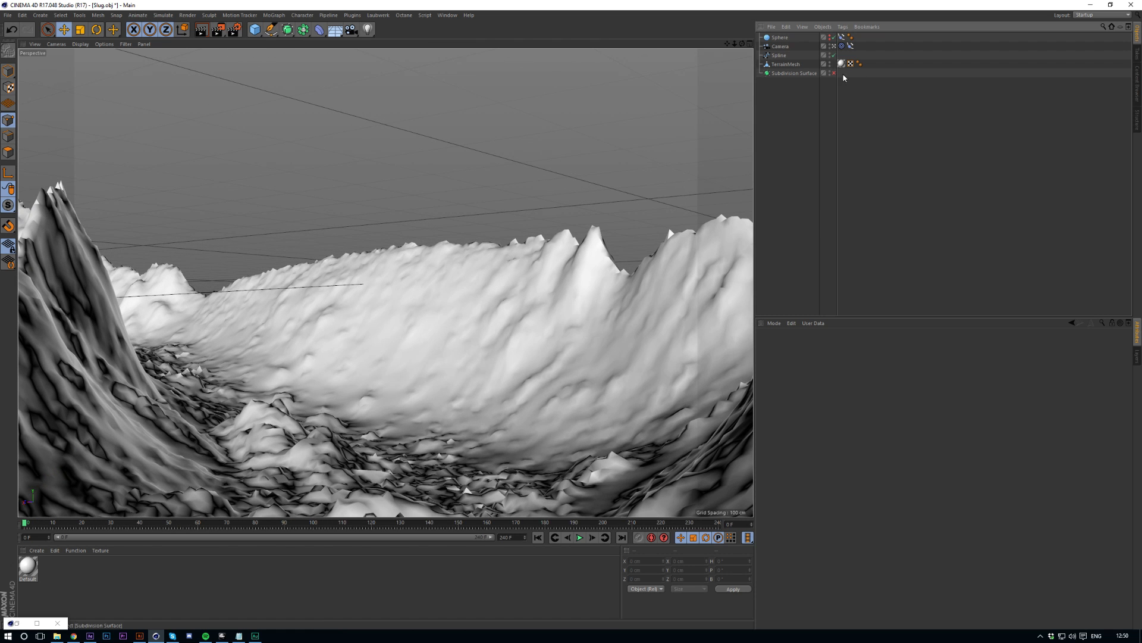
drag(786, 63, 789, 75)
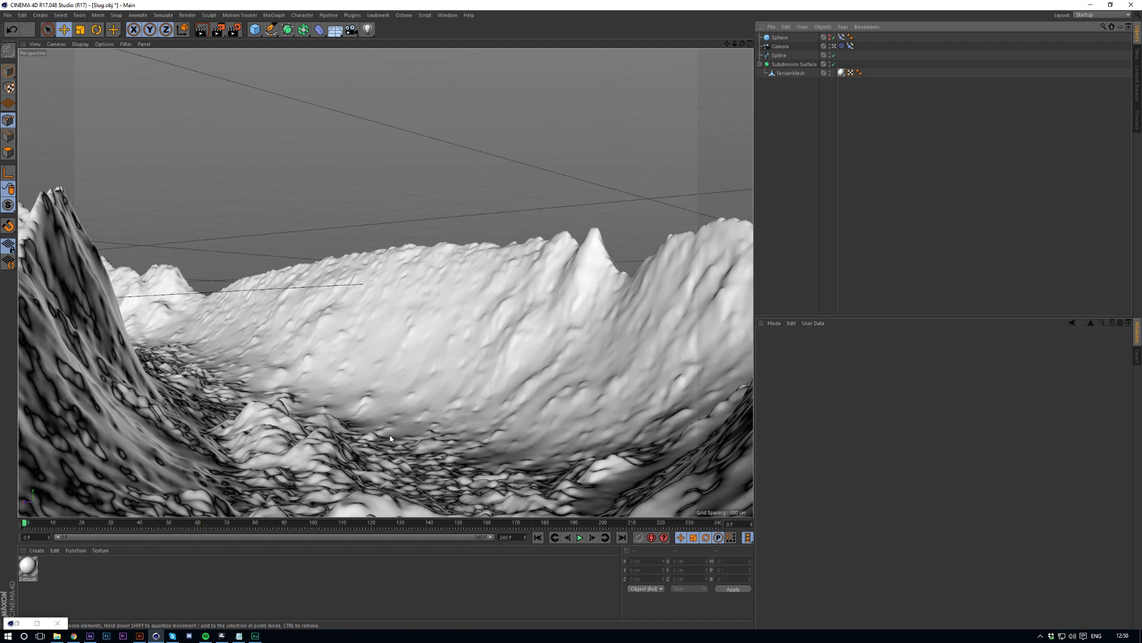
drag(61, 519, 23, 568)
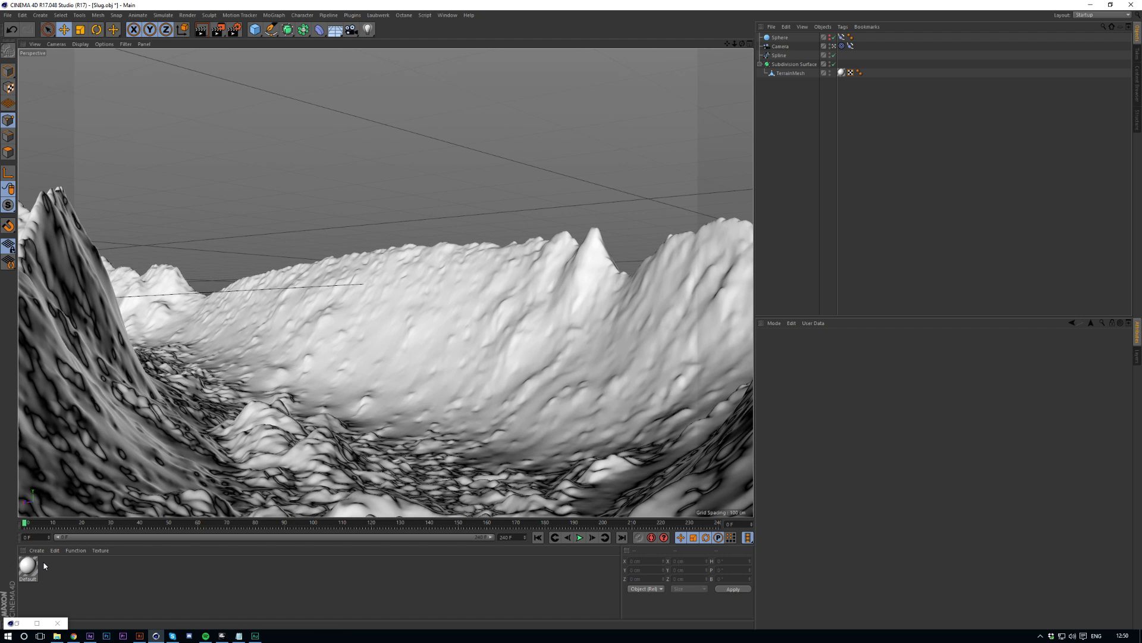